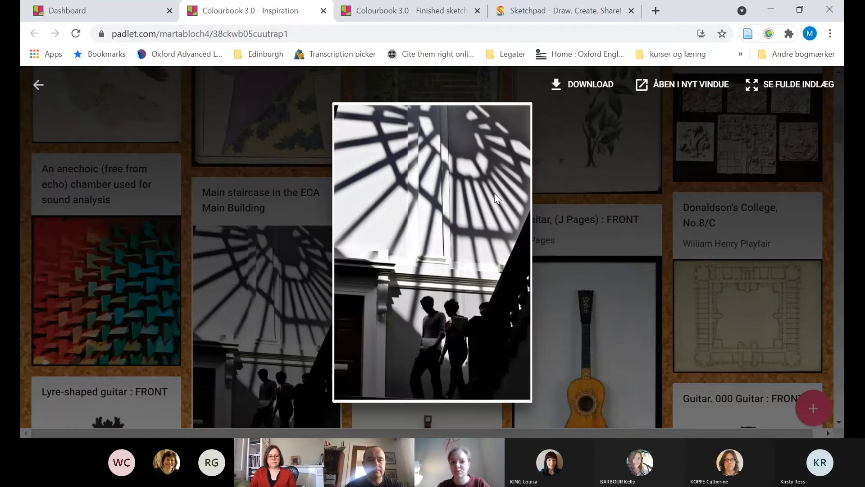
Download the ECA main staircase photo from the Padlet board, then switch to Sketchpad and load the ART_2 image onto the blank canvas
{"action": "left_click", "coordinate": [582, 92]}
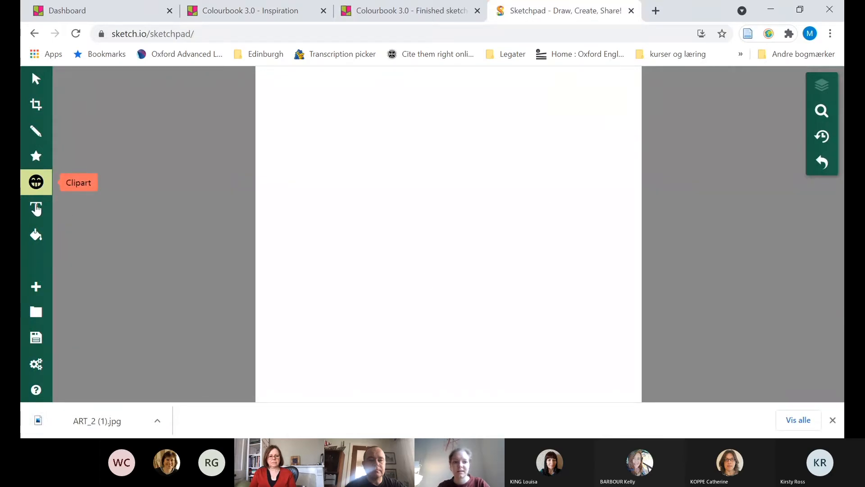
{"action": "left_click", "coordinate": [36, 185]}
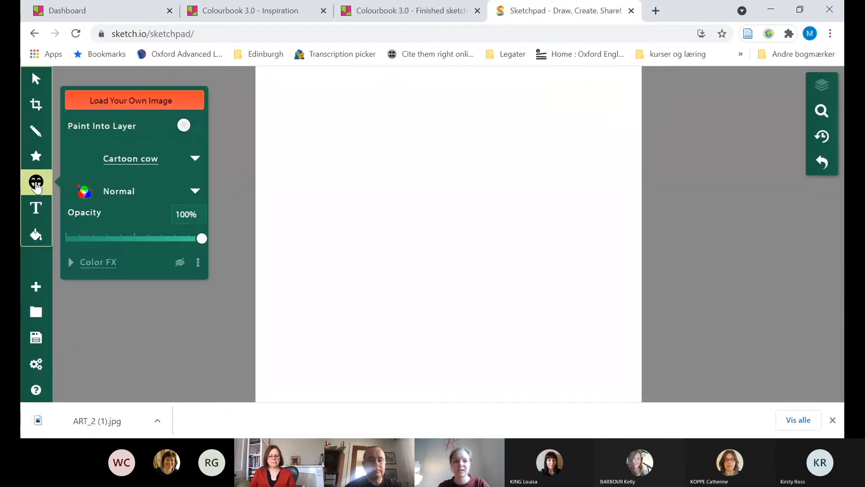
{"action": "left_click", "coordinate": [140, 100]}
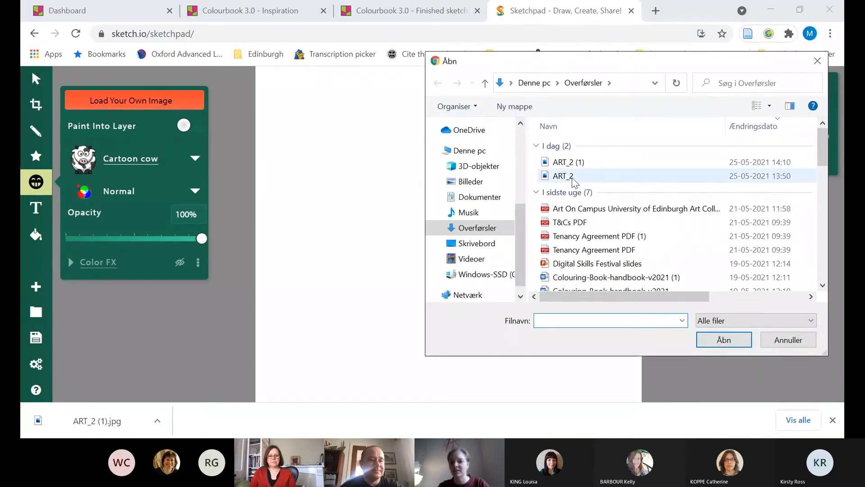
{"action": "double_click", "coordinate": [573, 178]}
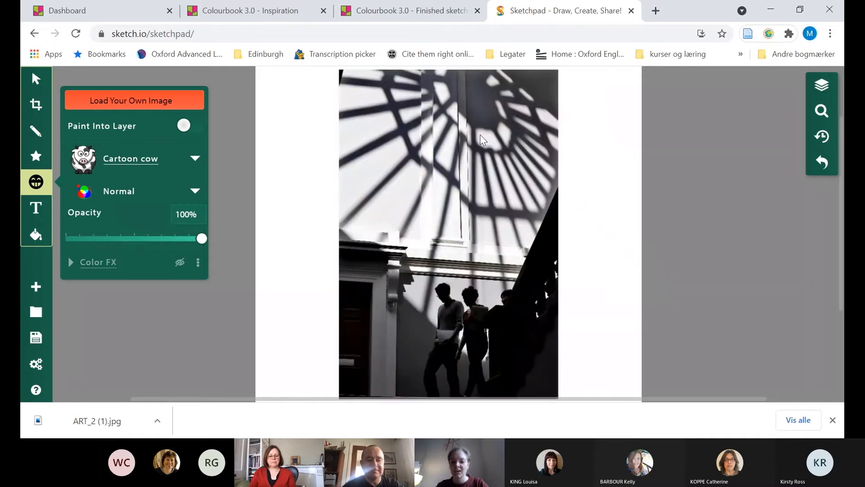
{"action": "scroll", "coordinate": [707, 173], "scroll_direction": "down", "scroll_amount": 1}
{"action": "scroll", "coordinate": [707, 173], "scroll_direction": "up", "scroll_amount": 2}
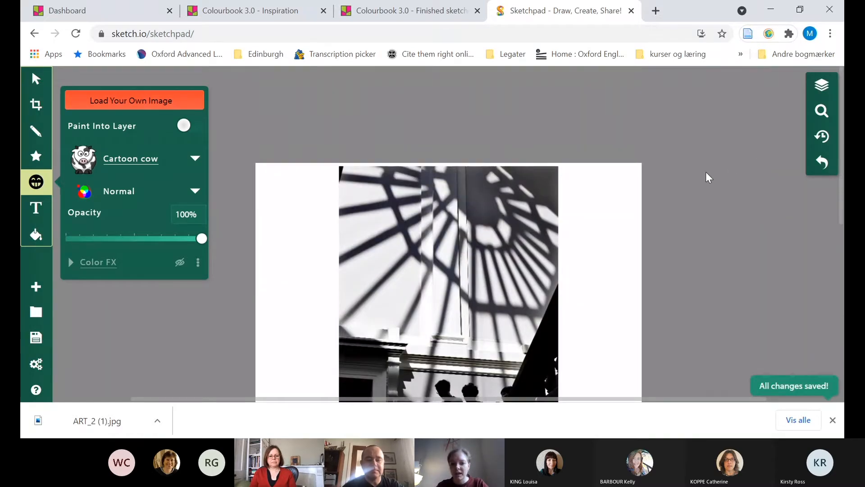
{"action": "scroll", "coordinate": [706, 173], "scroll_direction": "down", "scroll_amount": 1}
{"action": "scroll", "coordinate": [707, 172], "scroll_direction": "up", "scroll_amount": 1}
{"action": "scroll", "coordinate": [705, 173], "scroll_direction": "down", "scroll_amount": 1}
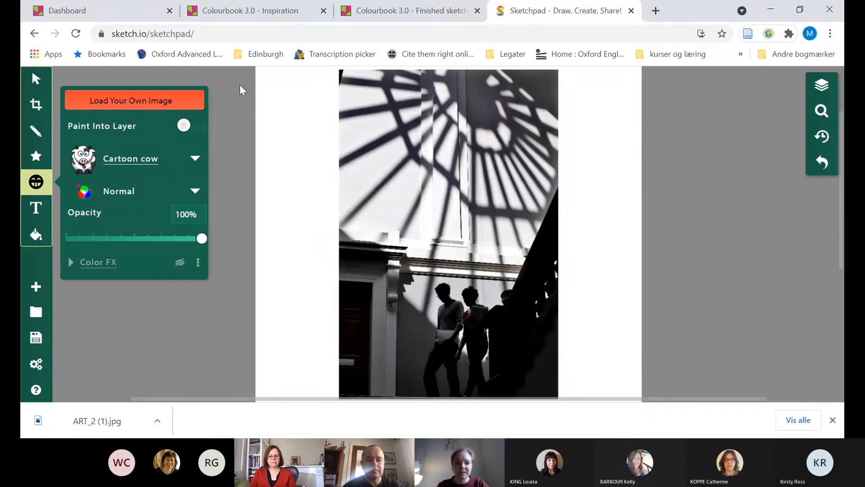
{"action": "left_click", "coordinate": [220, 123]}
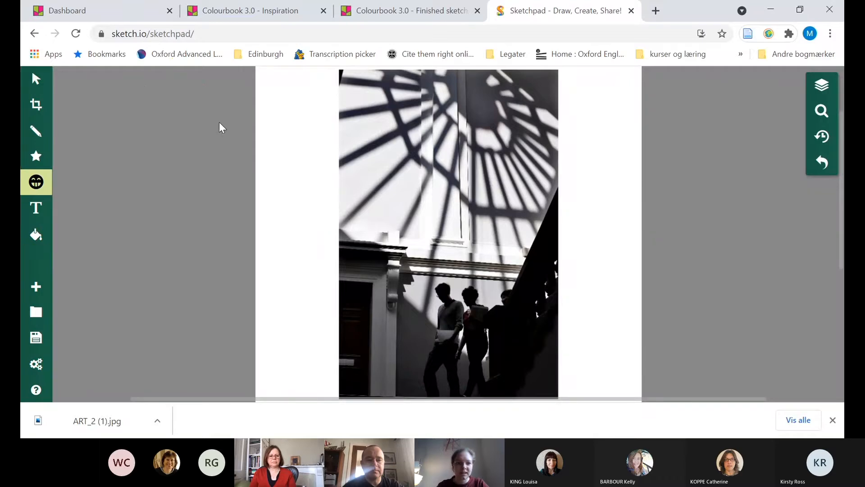
Change the canvas size units to centimetres in the Crop & Resize settings
{"action": "left_click", "coordinate": [37, 105]}
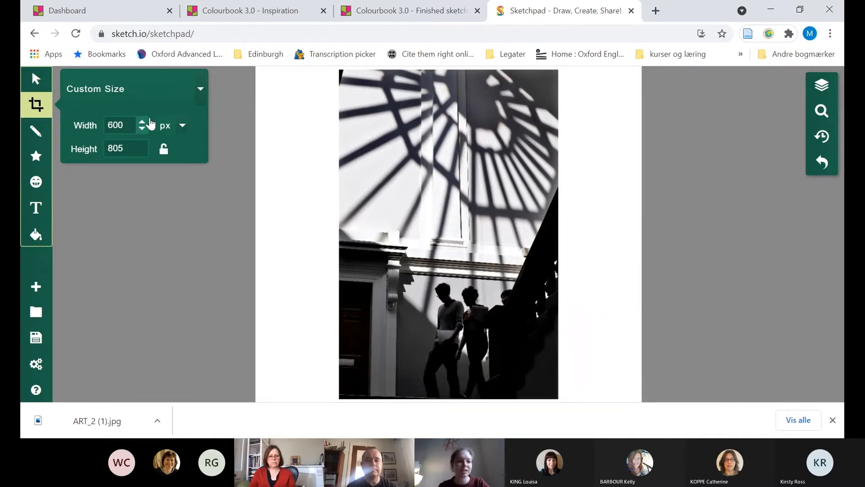
{"action": "left_click", "coordinate": [183, 126]}
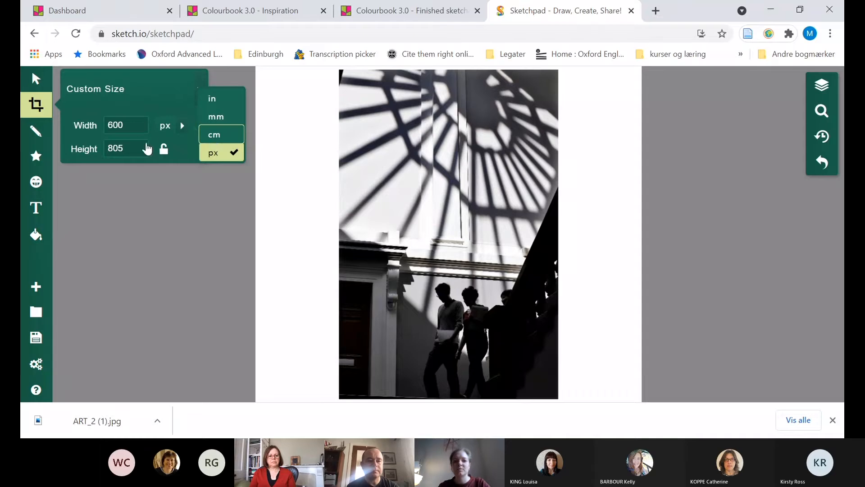
{"action": "left_click", "coordinate": [228, 136]}
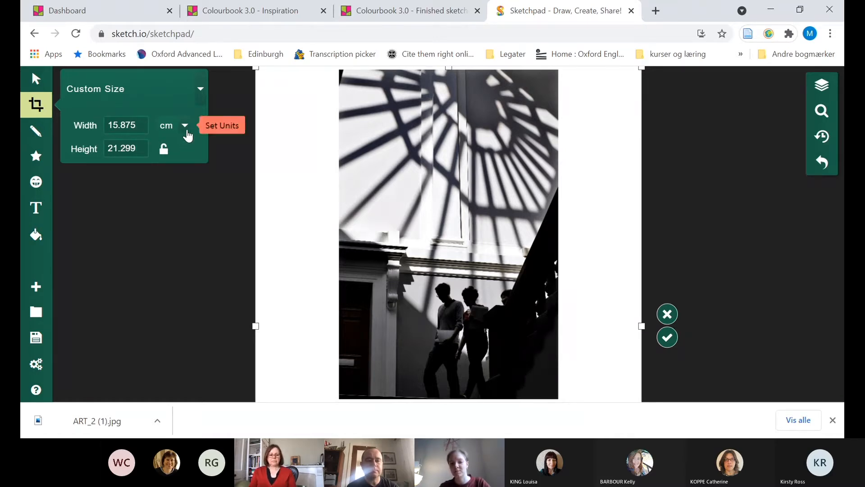
{"action": "left_click", "coordinate": [35, 105]}
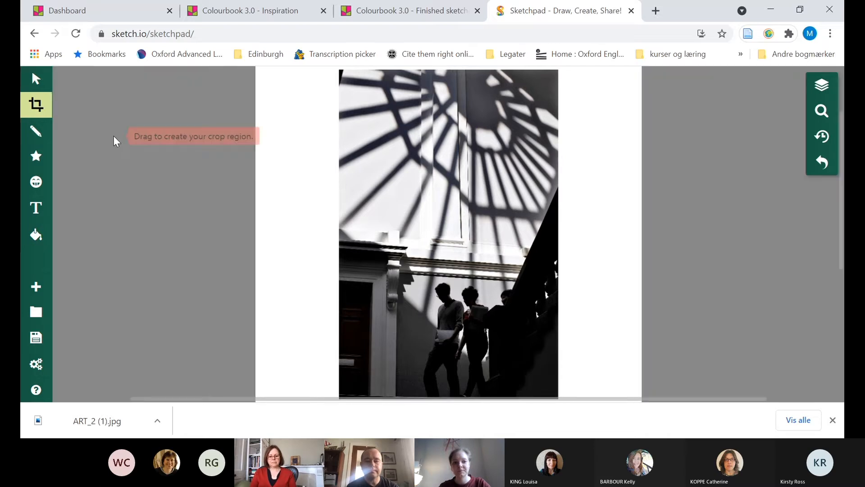
Select the staircase photo on the canvas and lock it in place
{"action": "scroll", "coordinate": [728, 120], "scroll_direction": "down", "scroll_amount": 2}
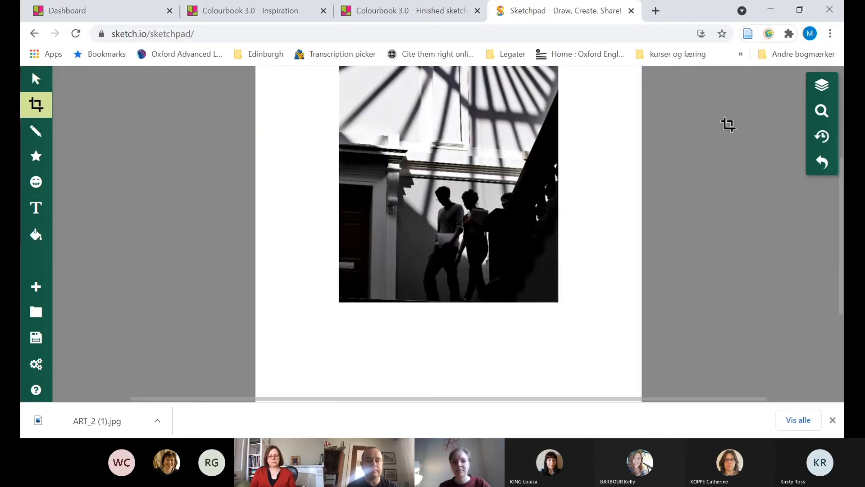
{"action": "scroll", "coordinate": [729, 122], "scroll_direction": "up", "scroll_amount": 4}
{"action": "left_click", "coordinate": [36, 82]}
{"action": "left_click", "coordinate": [469, 222]}
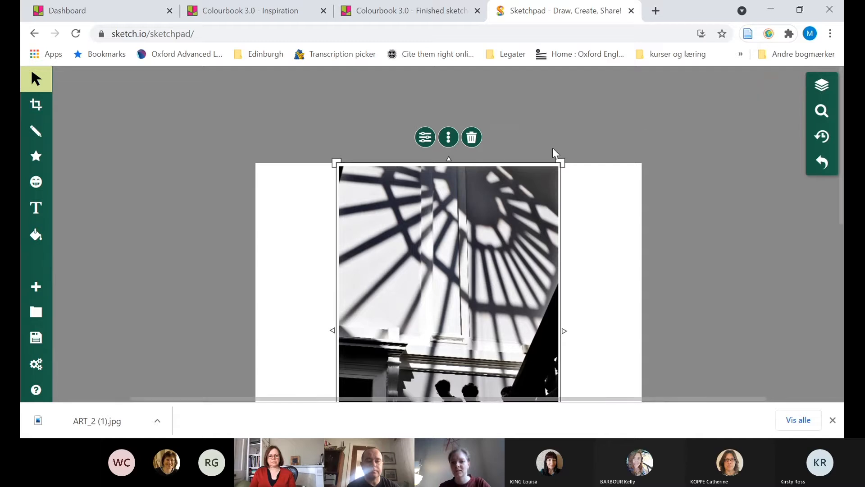
{"action": "left_click", "coordinate": [450, 139]}
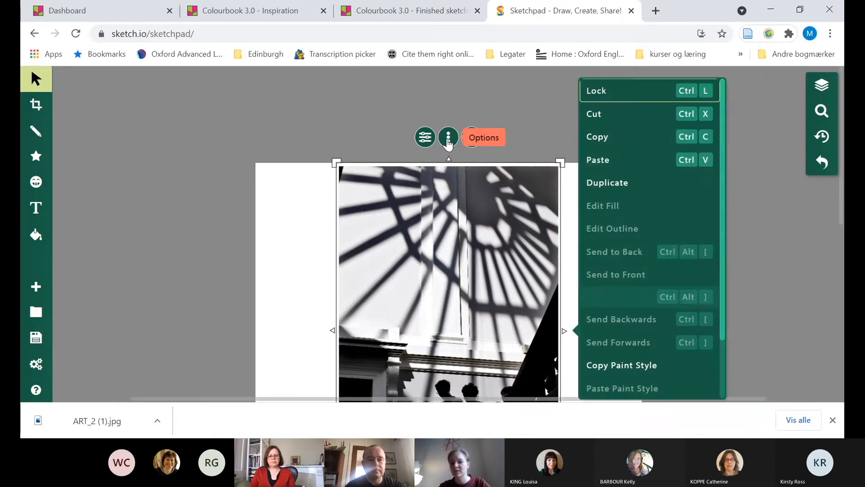
{"action": "left_click", "coordinate": [640, 97]}
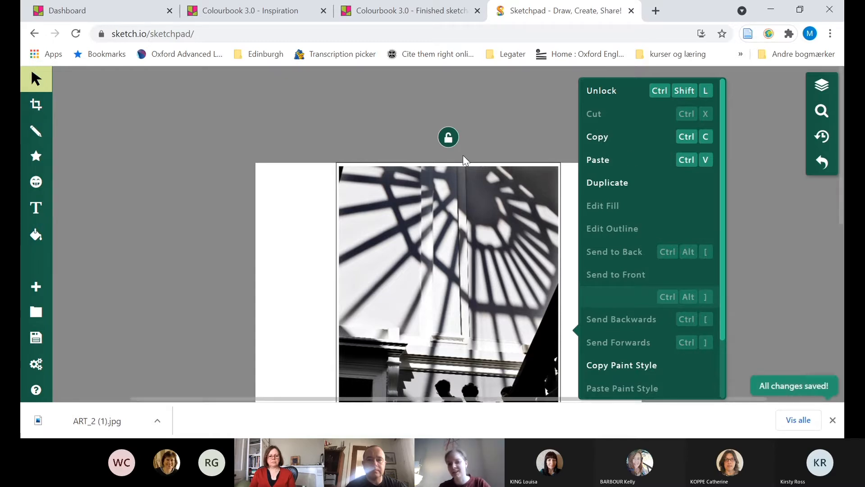
{"action": "left_click", "coordinate": [518, 118]}
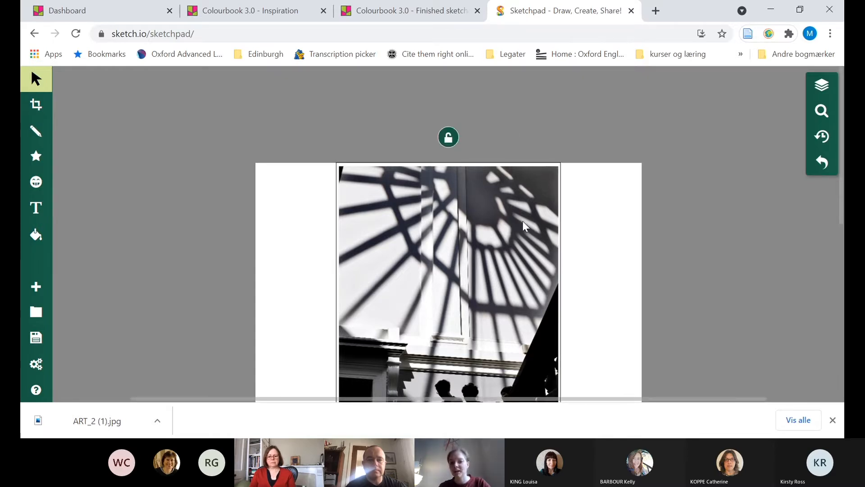
Try to move the locked staircase photo on the canvas, and deselect it
{"action": "left_click_drag", "start_coordinate": [457, 194], "coordinate": [512, 208]}
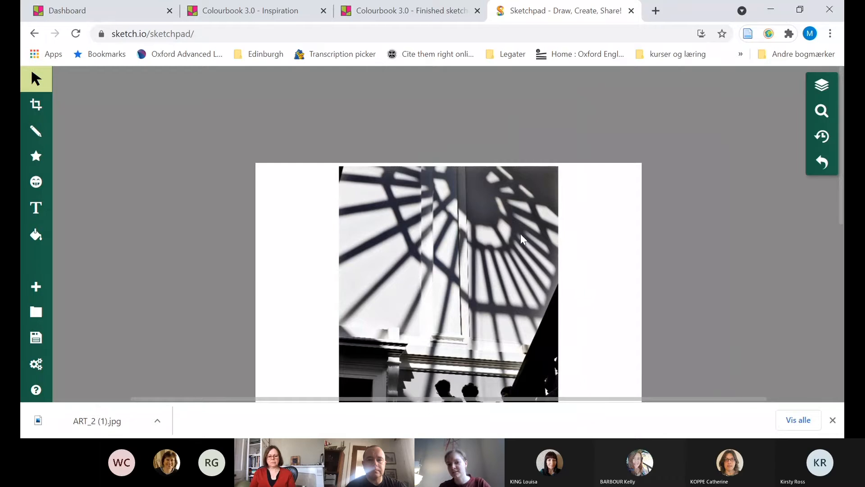
{"action": "left_click", "coordinate": [464, 220]}
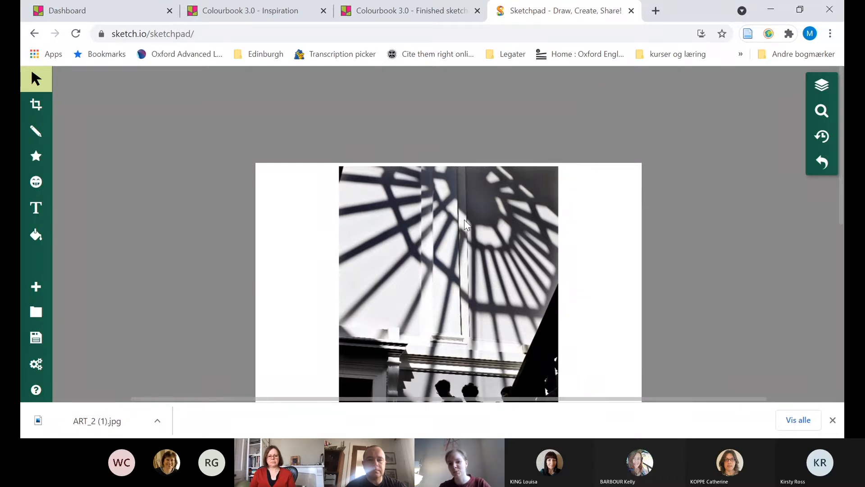
{"action": "left_click", "coordinate": [390, 244]}
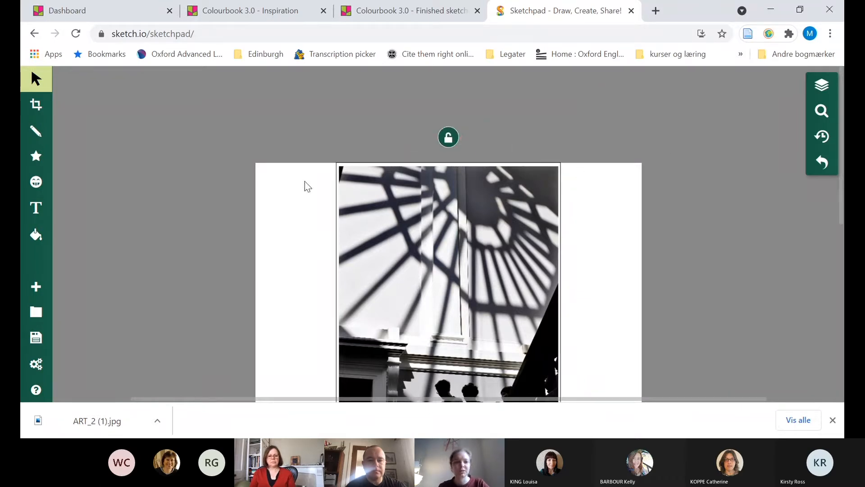
{"action": "left_click", "coordinate": [610, 128]}
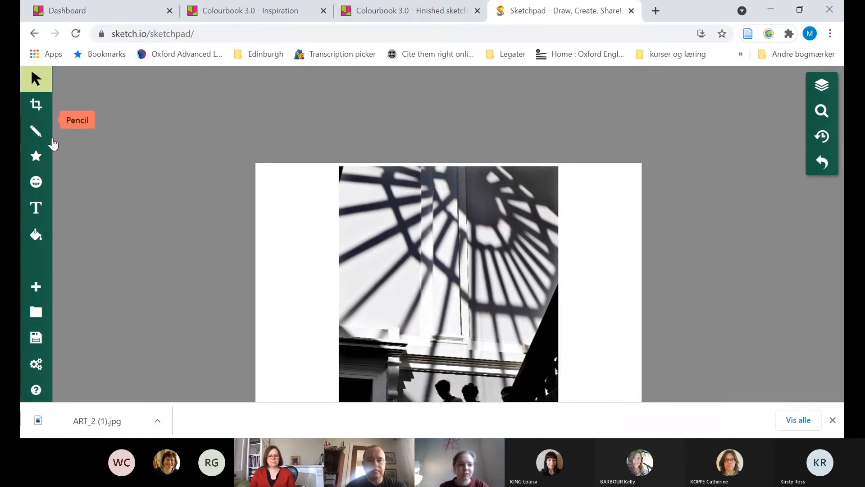
Set the drawing tool to Path with a 1px line width for tracing the upper part of the photo
{"action": "left_click", "coordinate": [820, 111]}
{"action": "left_click", "coordinate": [784, 86]}
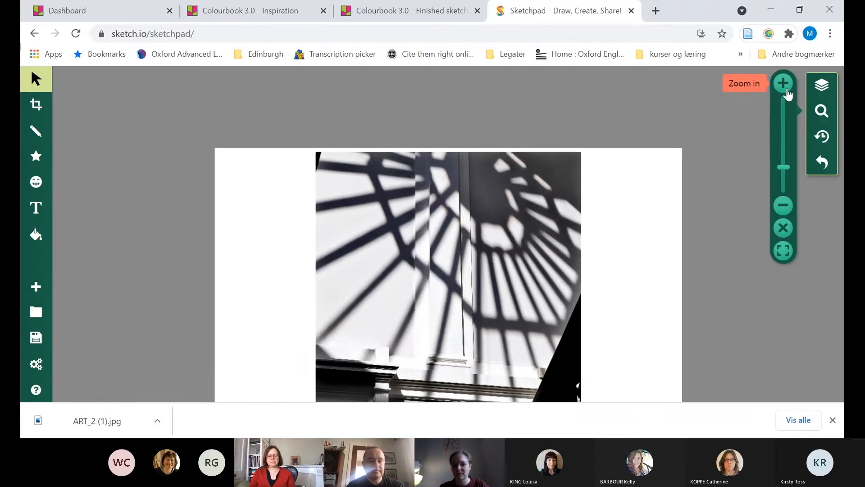
{"action": "left_click", "coordinate": [784, 86]}
{"action": "left_click", "coordinate": [784, 87]}
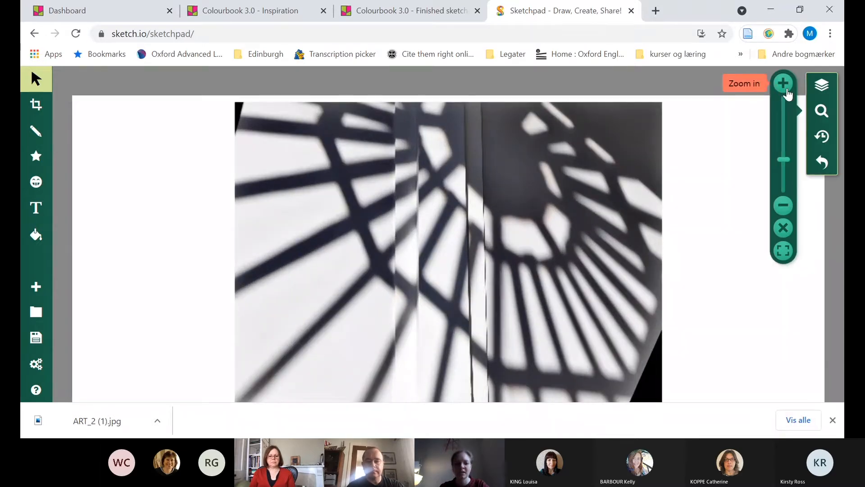
{"action": "left_click", "coordinate": [787, 93]}
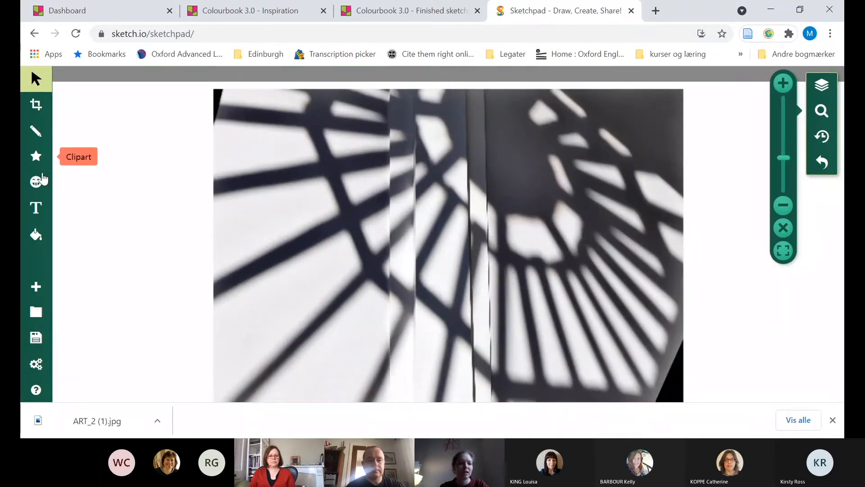
{"action": "left_click", "coordinate": [35, 132]}
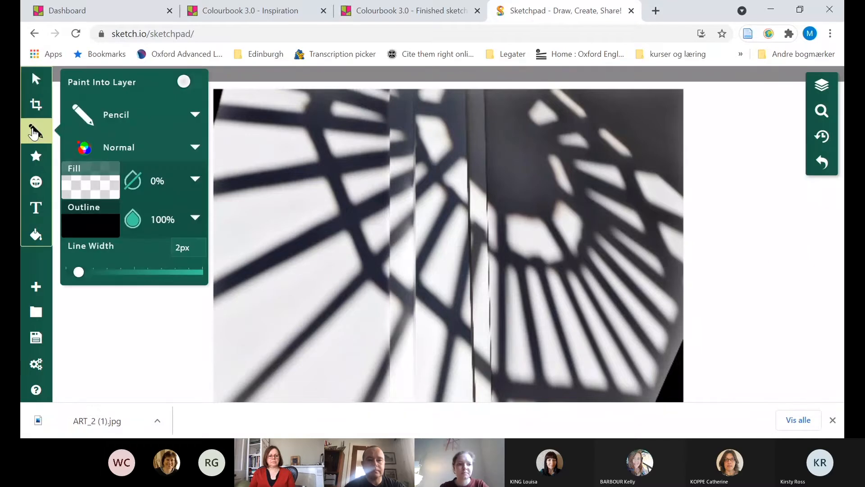
{"action": "left_click", "coordinate": [99, 120]}
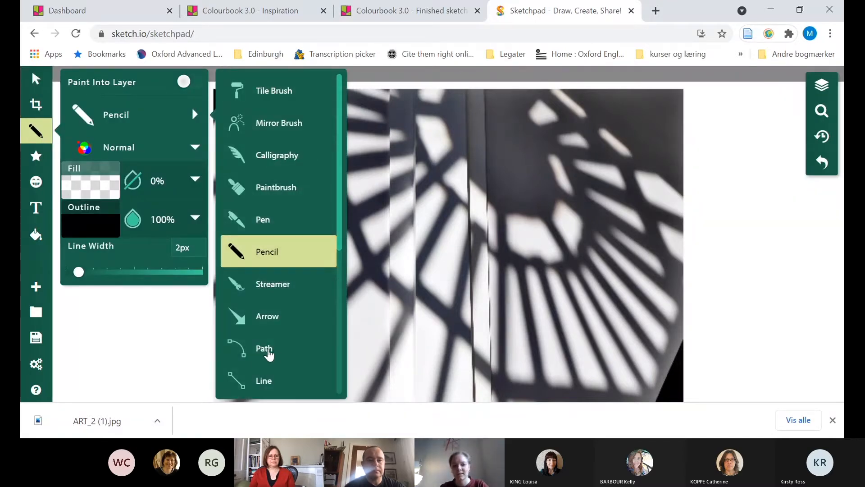
{"action": "left_click", "coordinate": [280, 349]}
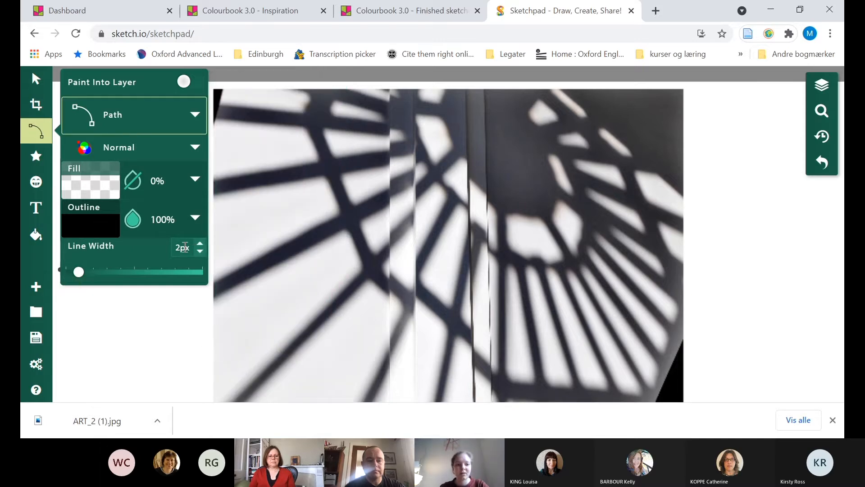
{"action": "left_click", "coordinate": [200, 251]}
{"action": "left_click", "coordinate": [200, 251]}
{"action": "left_click", "coordinate": [200, 251]}
{"action": "left_click", "coordinate": [200, 251]}
{"action": "left_click", "coordinate": [201, 251]}
{"action": "left_click", "coordinate": [201, 251]}
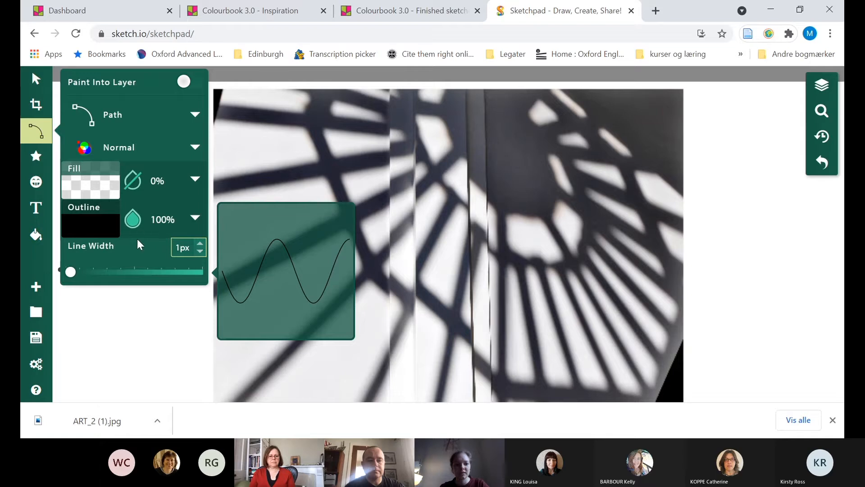
Trace the lower and left edges of the bright pane near the photo's upper centre with a two-segment path
{"action": "left_click", "coordinate": [470, 174]}
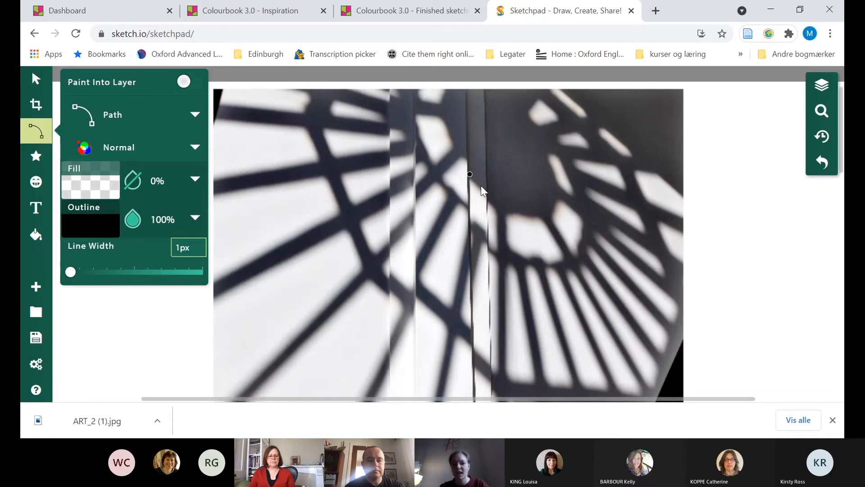
{"action": "left_click", "coordinate": [454, 147]}
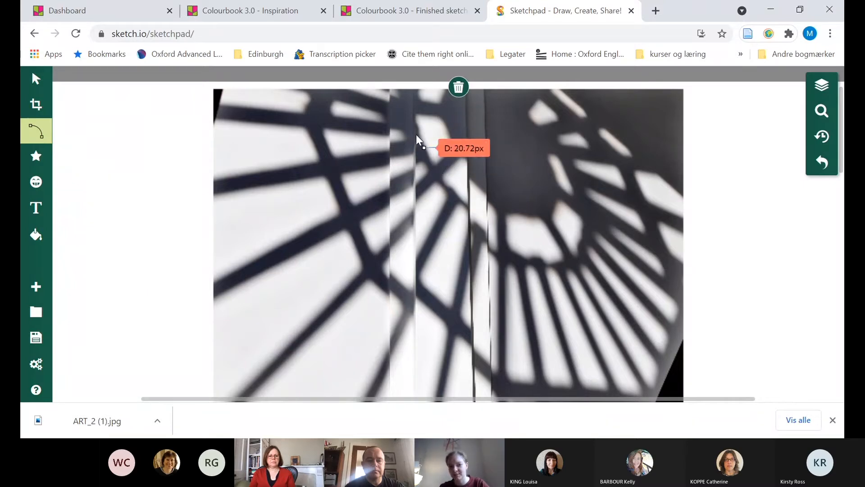
{"action": "left_click", "coordinate": [433, 165]}
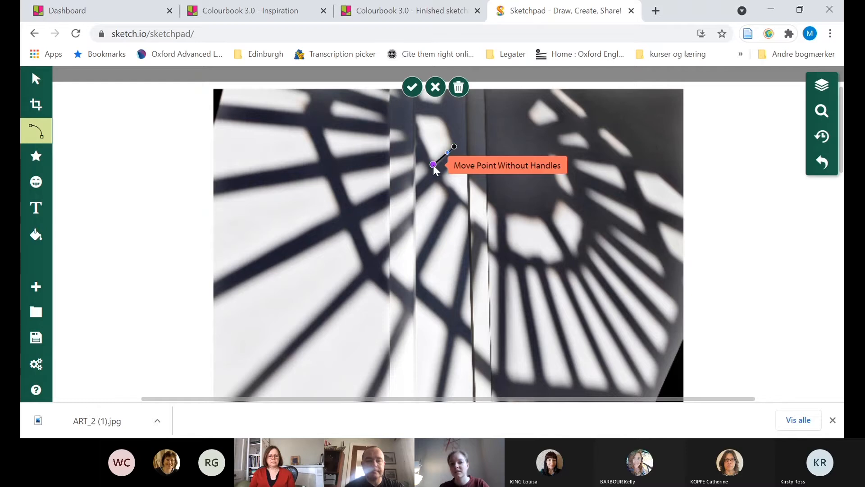
{"action": "double_click", "coordinate": [418, 111]}
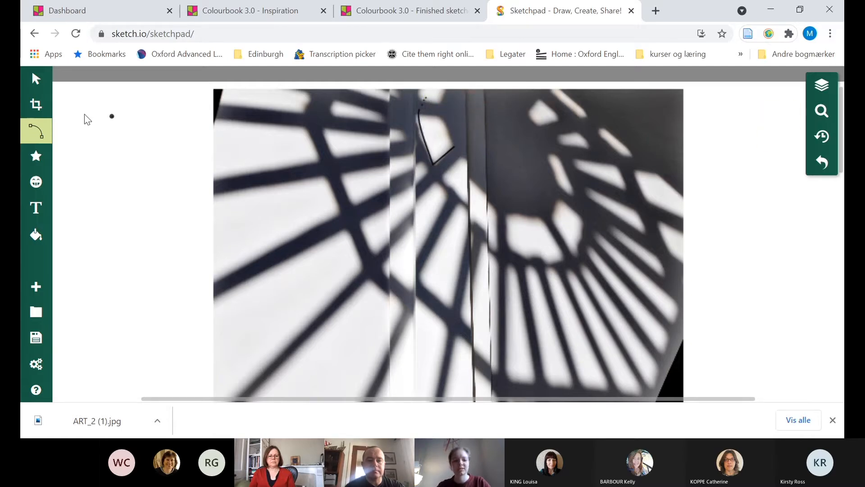
Undo the last path changes and adjust the path's end point at the upper-left corner of the bright pane
{"action": "key", "text": "ctrl+z"}
{"action": "key", "text": "ctrl+z"}
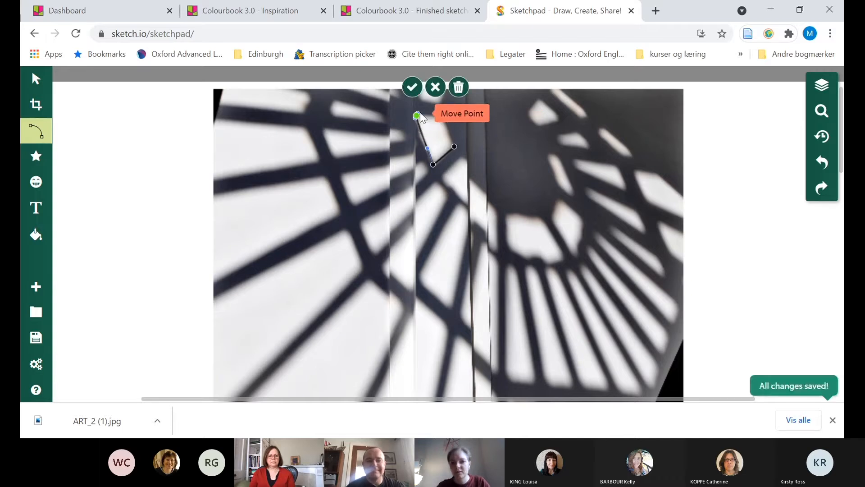
{"action": "mouse_move", "coordinate": [415, 120]}
{"action": "left_mouse_down"}
{"action": "mouse_move", "coordinate": [413, 128]}
{"action": "mouse_move", "coordinate": [414, 121]}
{"action": "left_mouse_up"}
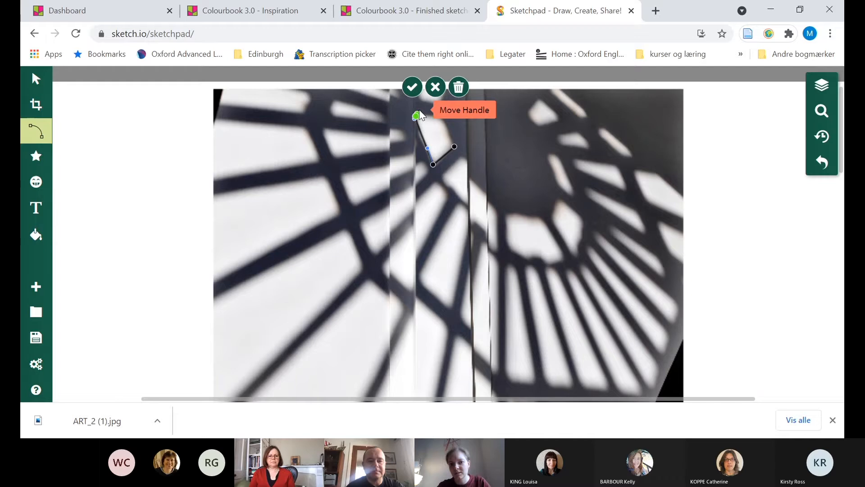
{"action": "left_click", "coordinate": [420, 104]}
{"action": "left_click", "coordinate": [423, 97]}
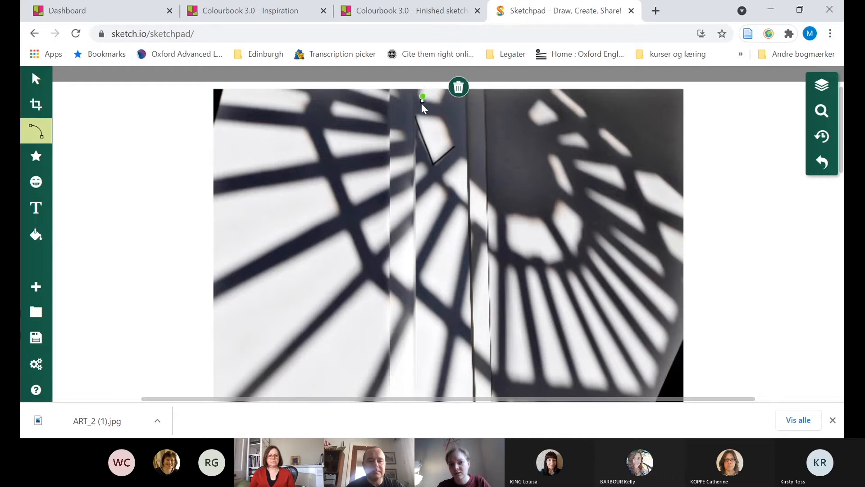
{"action": "key", "text": "ctrl+z"}
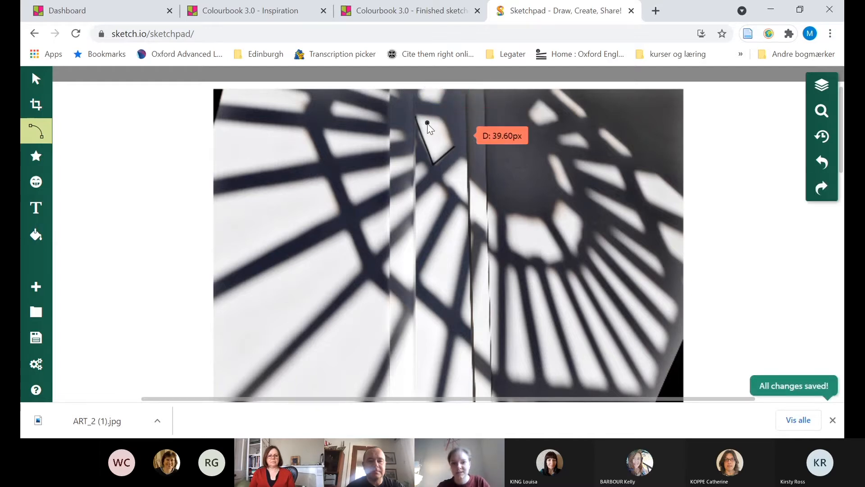
Curve the path along the bright pane's left edge to follow the photo, and trace its upper and right edges to complete the outline
{"action": "key", "text": "ctrl+z"}
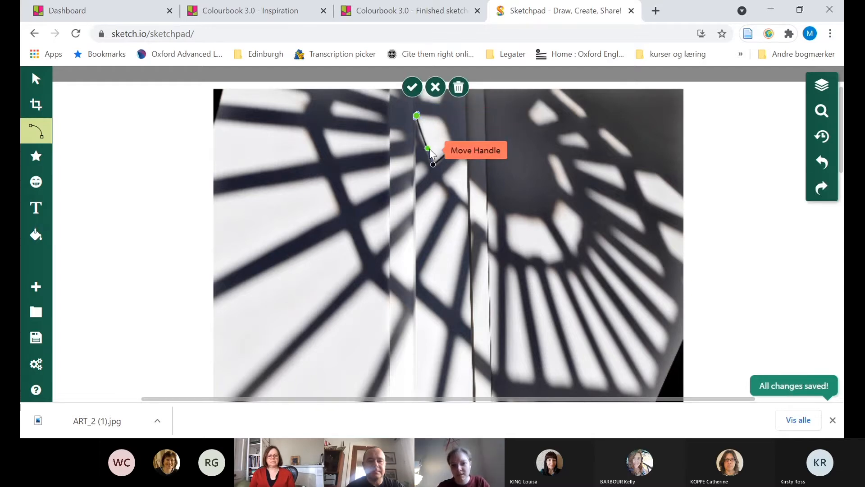
{"action": "mouse_move", "coordinate": [427, 149]}
{"action": "left_mouse_down"}
{"action": "mouse_move", "coordinate": [413, 166]}
{"action": "mouse_move", "coordinate": [455, 144]}
{"action": "mouse_move", "coordinate": [418, 145]}
{"action": "left_mouse_up"}
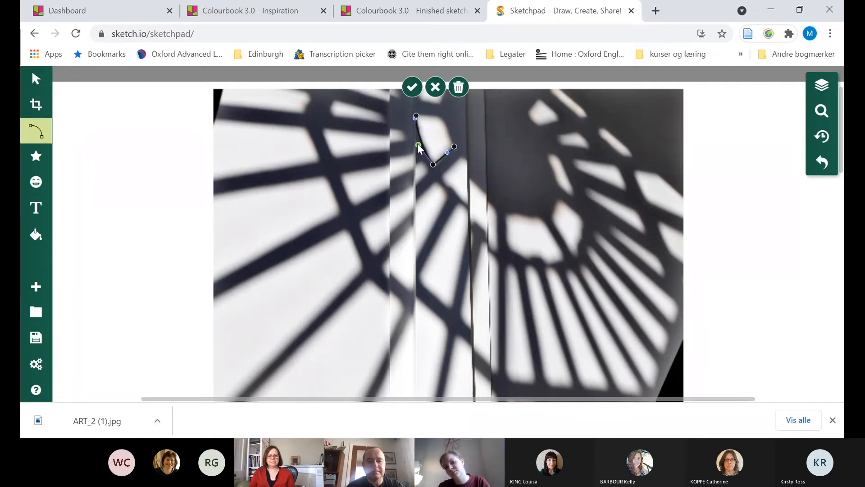
{"action": "key", "text": "Return"}
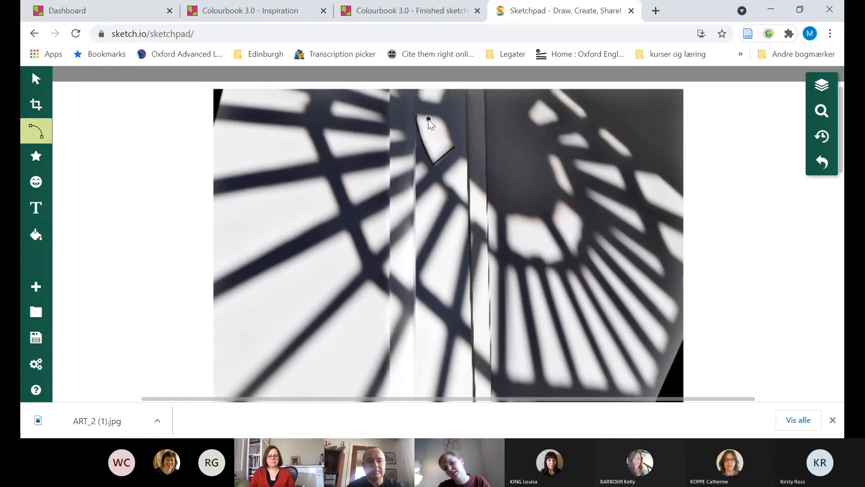
{"action": "left_click_drag", "start_coordinate": [418, 115], "coordinate": [440, 116]}
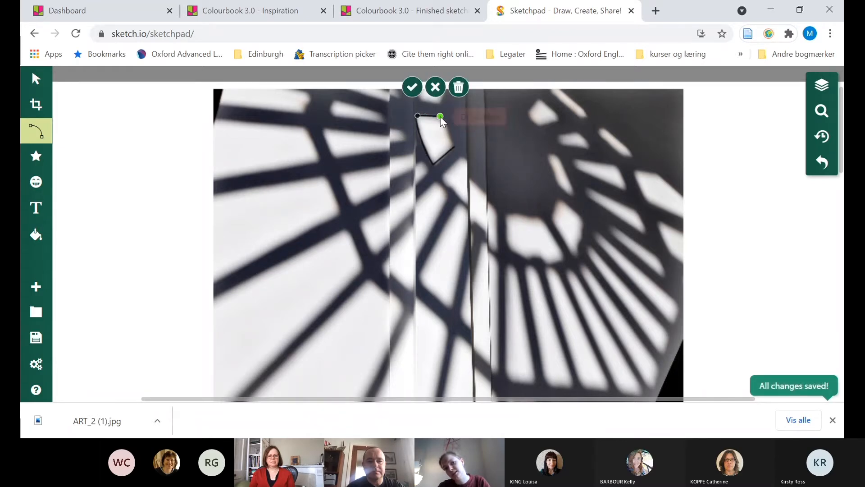
{"action": "left_click", "coordinate": [455, 147]}
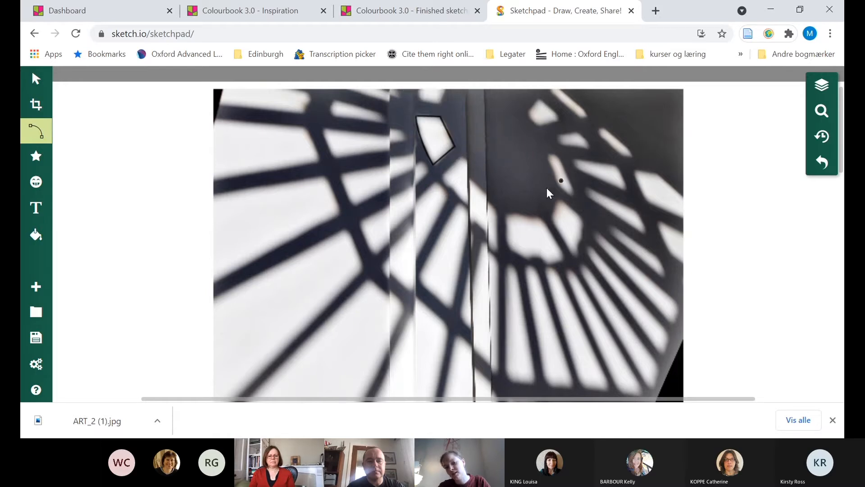
Draw a circle with 0% fill opacity and a 1px line width over the left-centre part of the photo
{"action": "left_click", "coordinate": [36, 158]}
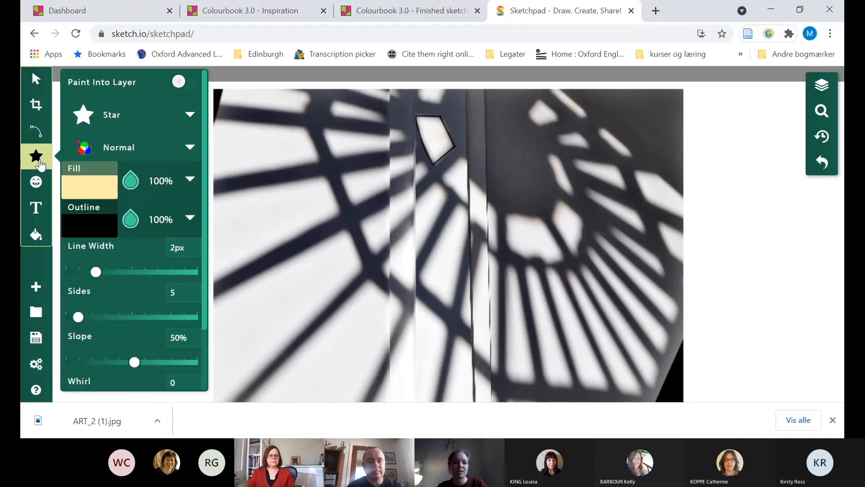
{"action": "left_click", "coordinate": [103, 116]}
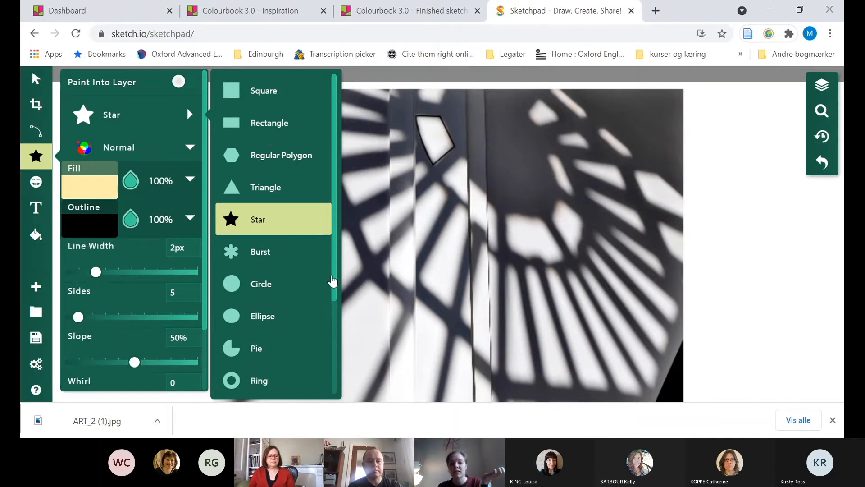
{"action": "left_click", "coordinate": [250, 285]}
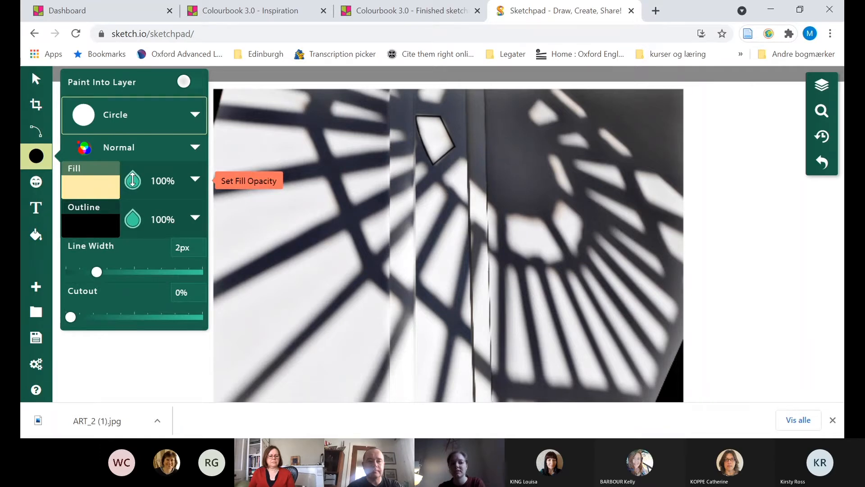
{"action": "left_click", "coordinate": [132, 180]}
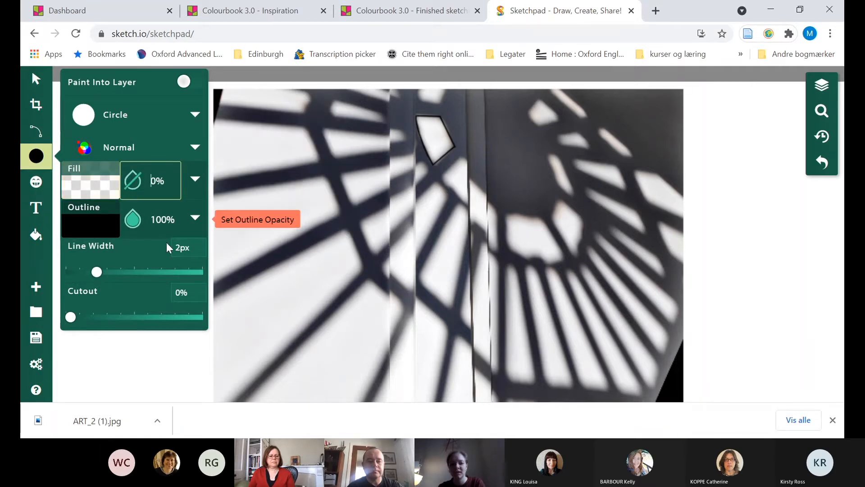
{"action": "left_click", "coordinate": [182, 247]}
{"action": "type", "text": "1"}
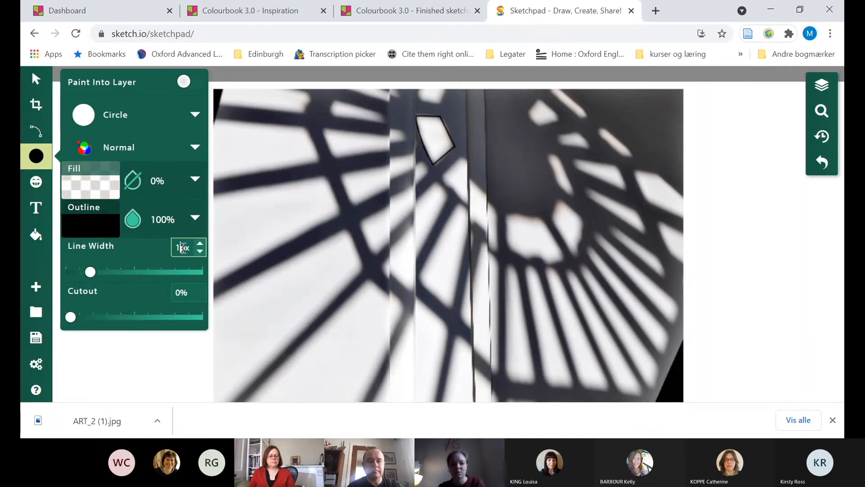
{"action": "left_click_drag", "start_coordinate": [378, 224], "coordinate": [427, 279]}
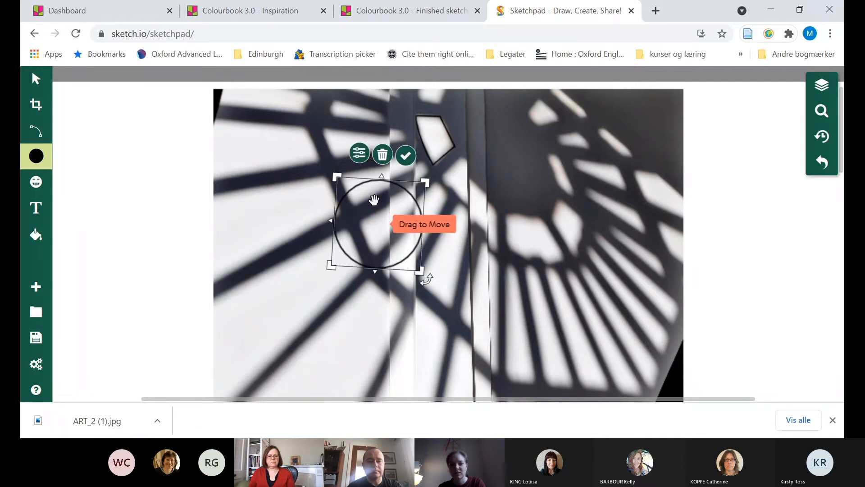
Select the circle and move it further left across the photo
{"action": "left_click", "coordinate": [35, 81]}
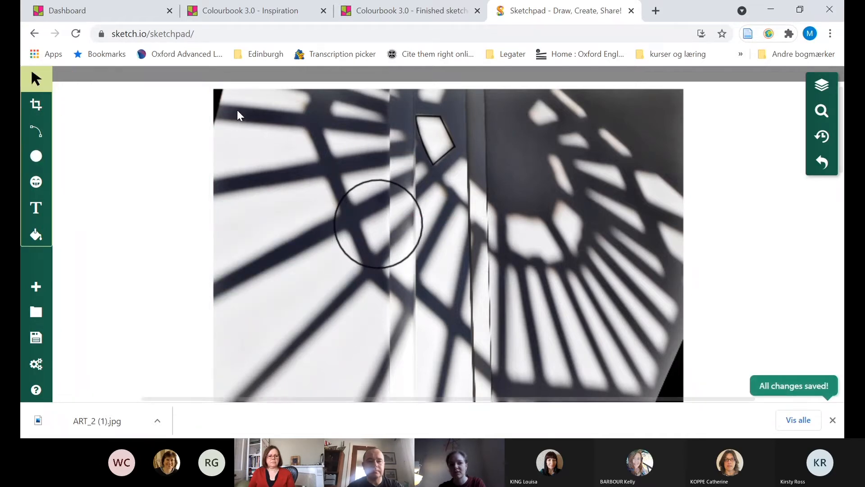
{"action": "left_click", "coordinate": [371, 185]}
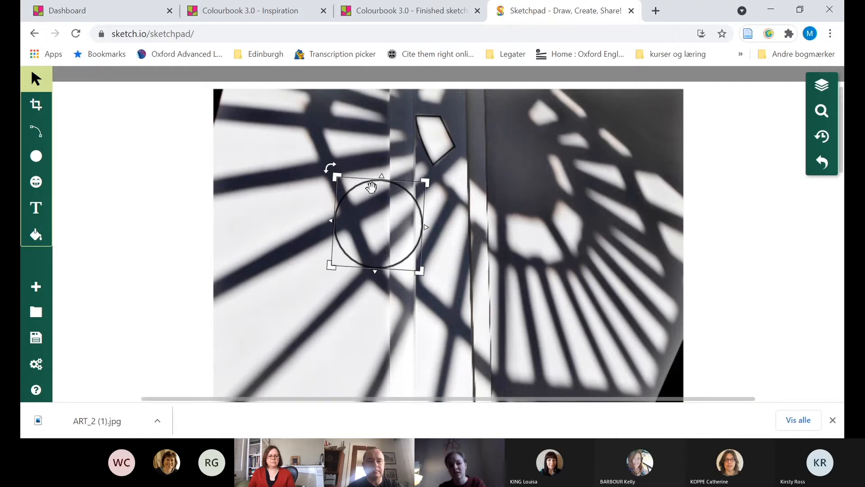
{"action": "left_click_drag", "start_coordinate": [401, 194], "coordinate": [319, 208]}
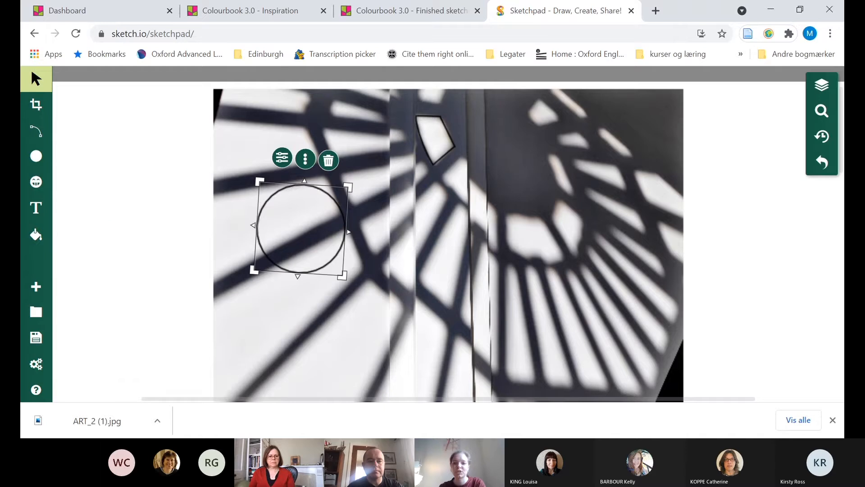
Unlock the background staircase photo, shift it down and to the left, and delete it so only the drawn lines remain
{"action": "left_click", "coordinate": [581, 157]}
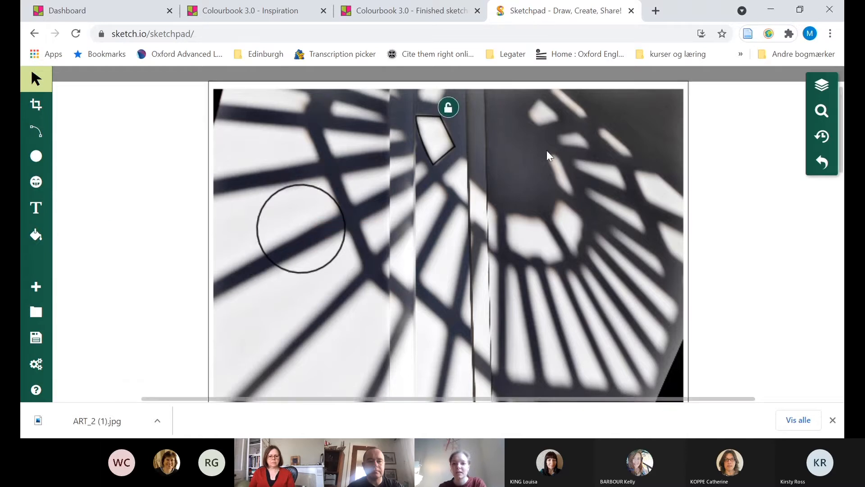
{"action": "left_click", "coordinate": [450, 108]}
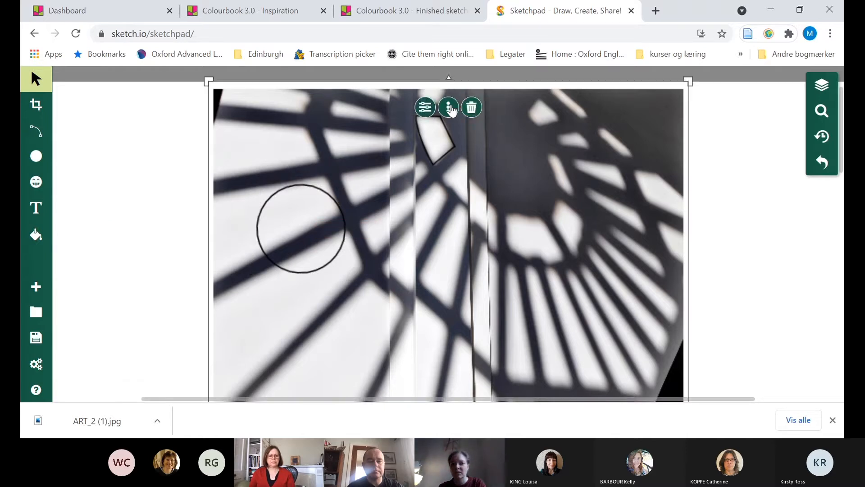
{"action": "left_click_drag", "start_coordinate": [567, 152], "coordinate": [563, 175]}
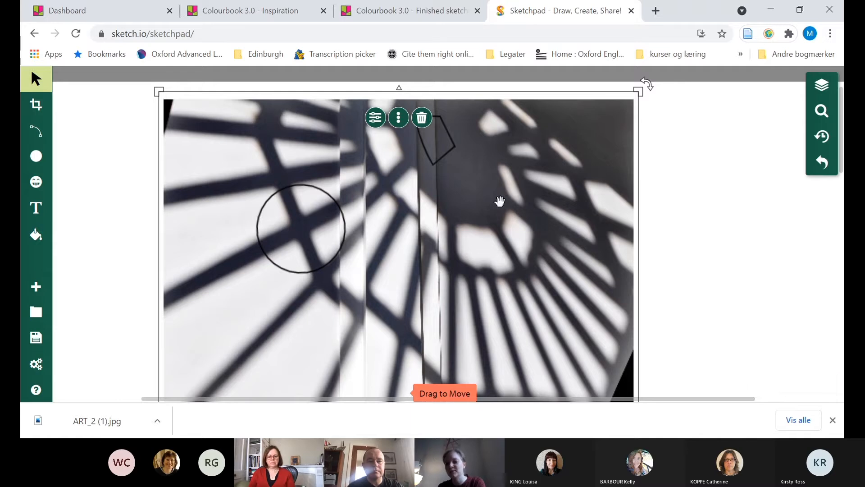
{"action": "key", "text": "Delete"}
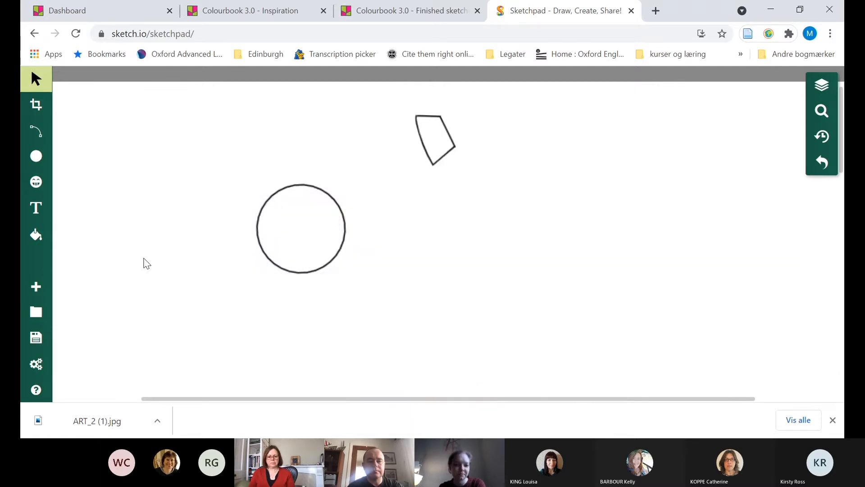
Look at the sketch export formats and at the Colourbook 3.0 - Finished sketches board and dashboard in Padlet, and return to Sketchpad
{"action": "left_click", "coordinate": [35, 338]}
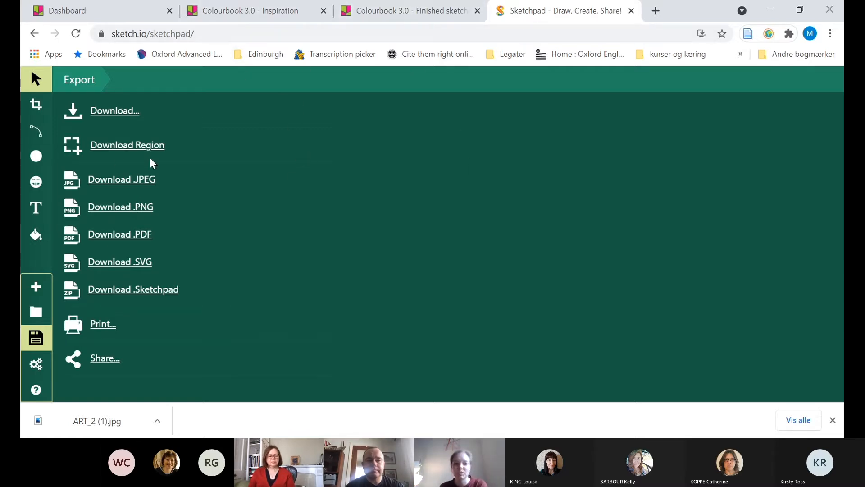
{"action": "left_click", "coordinate": [433, 2]}
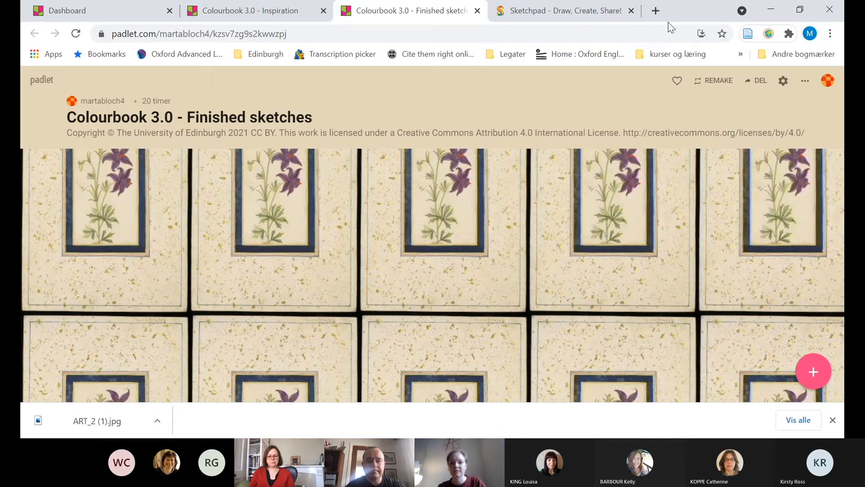
{"action": "key", "text": "ctrl+Tab"}
{"action": "key", "text": "ctrl+Tab"}
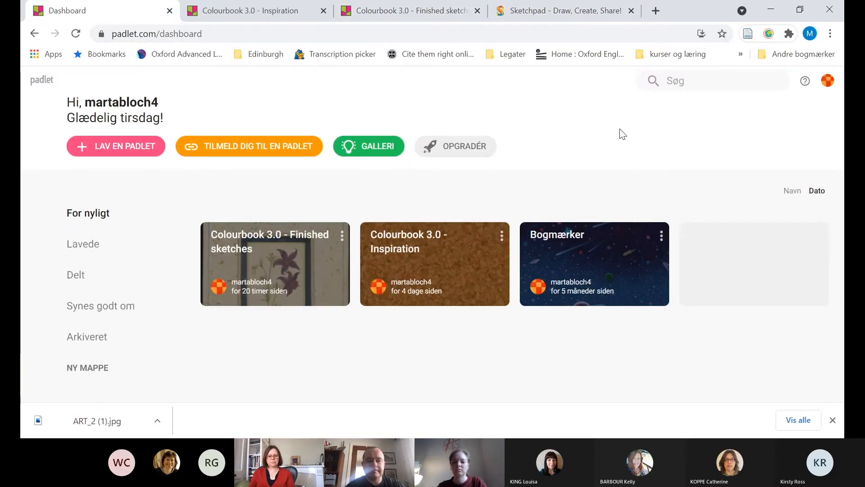
{"action": "key", "text": "ctrl+Tab"}
{"action": "key", "text": "ctrl+Tab"}
{"action": "key", "text": "ctrl+Tab"}
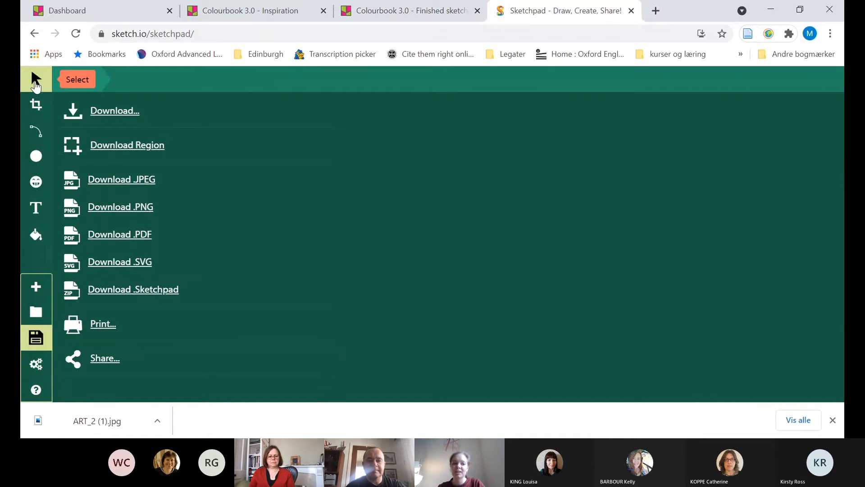
Review the export options again and return to the drawing canvas with the Select tool
{"action": "left_click", "coordinate": [38, 339]}
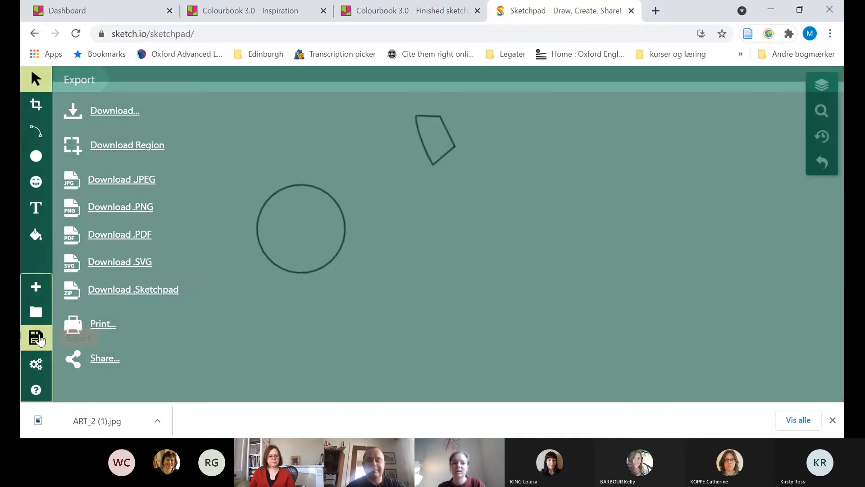
{"action": "left_click", "coordinate": [39, 339]}
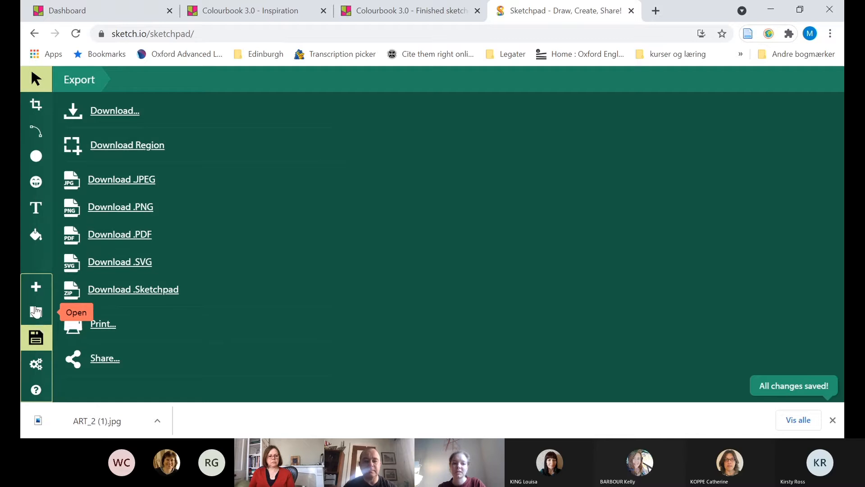
{"action": "left_click", "coordinate": [35, 79]}
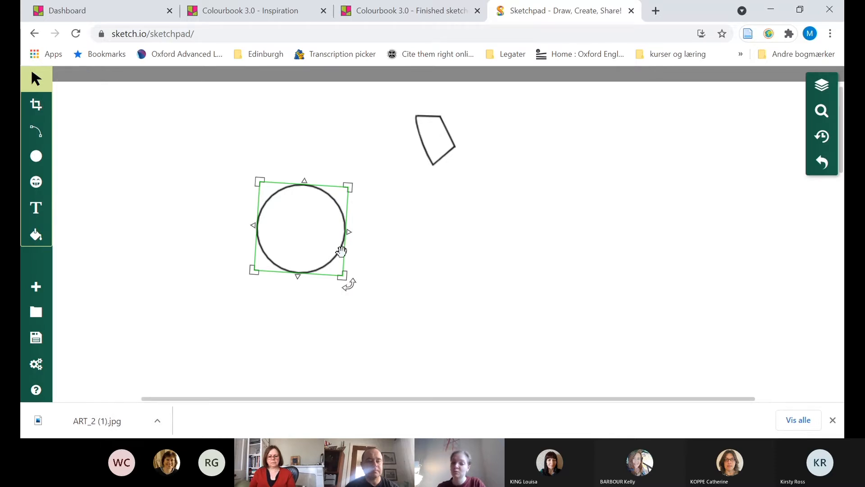
{"action": "left_click_drag", "start_coordinate": [343, 281], "coordinate": [346, 276]}
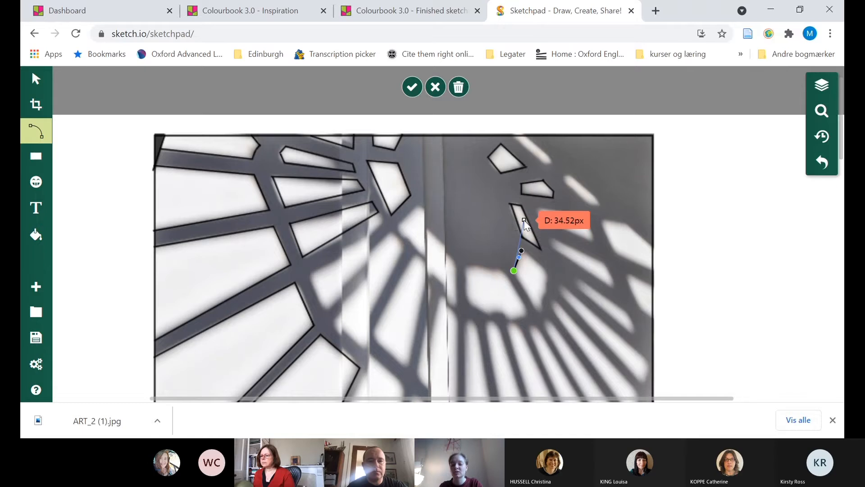
Finish the short path along the upper-left edge of the bright pane right of the photo's centre, and switch to the Select tool
{"action": "left_click", "coordinate": [514, 270]}
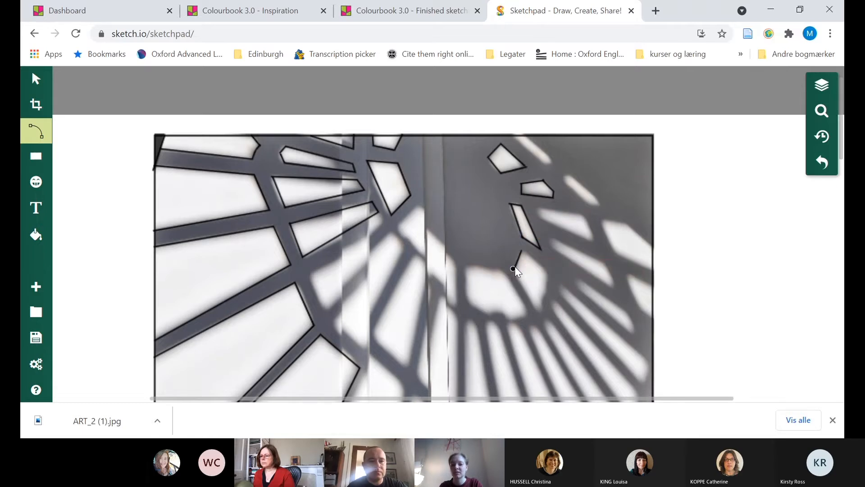
{"action": "left_click", "coordinate": [36, 79]}
{"action": "left_click", "coordinate": [506, 169]}
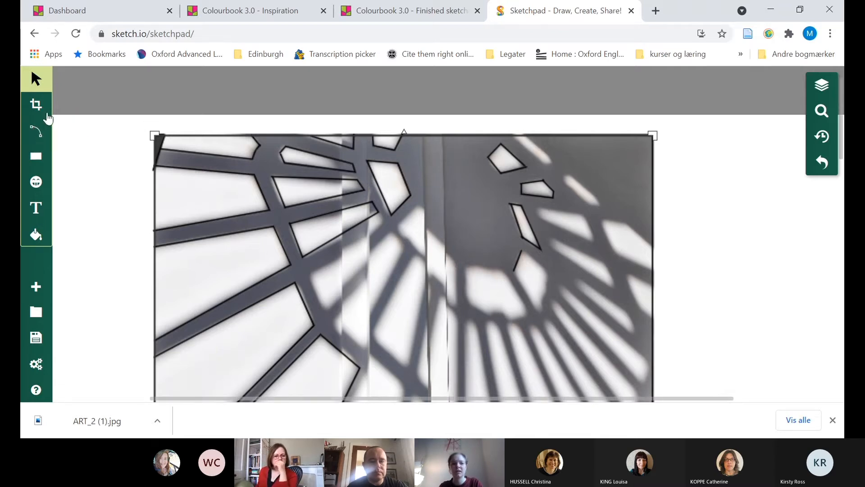
Draw a two-point curved path on the blank canvas right of the photo, bend it into an S shape with its handles, and confirm it
{"action": "left_click", "coordinate": [37, 131]}
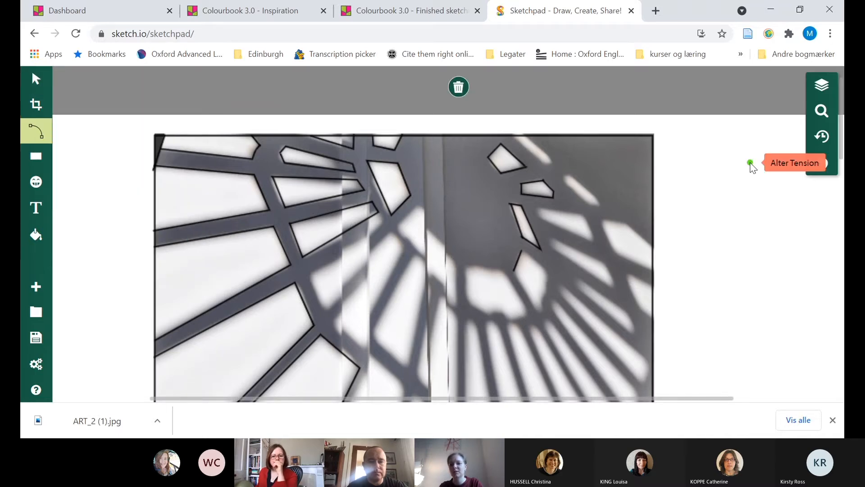
{"action": "left_click", "coordinate": [750, 163]}
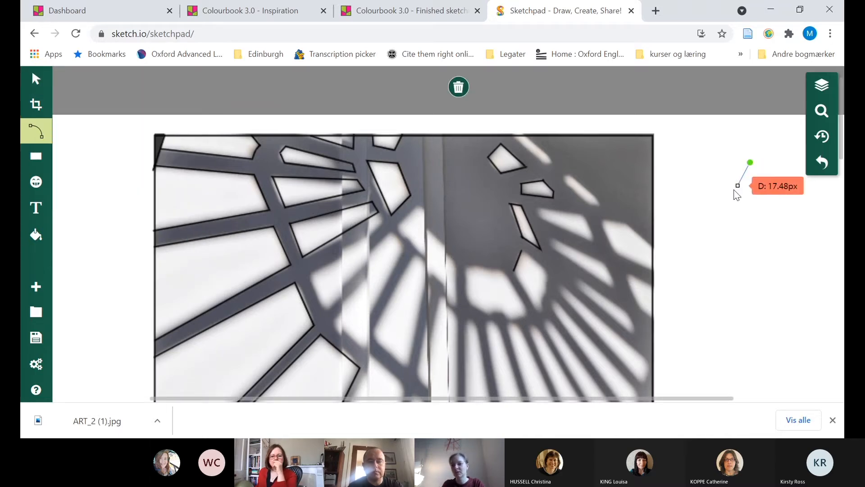
{"action": "left_click_drag", "start_coordinate": [718, 206], "coordinate": [744, 256]}
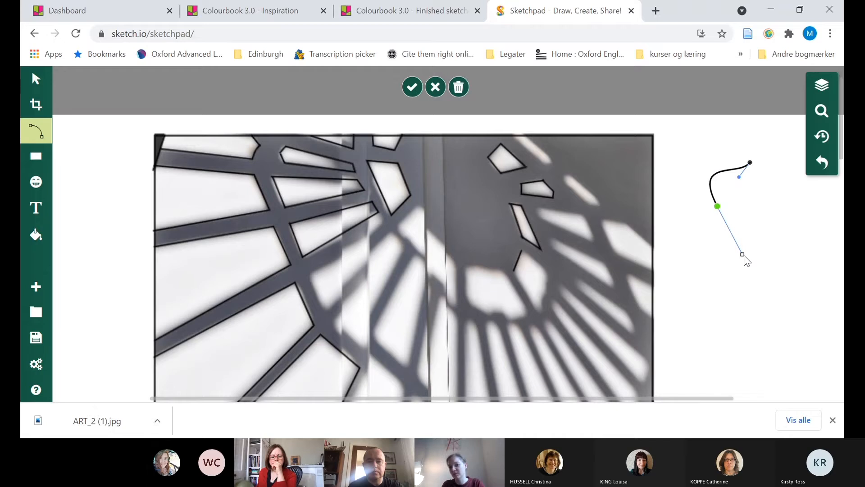
{"action": "left_click_drag", "start_coordinate": [743, 256], "coordinate": [744, 256]}
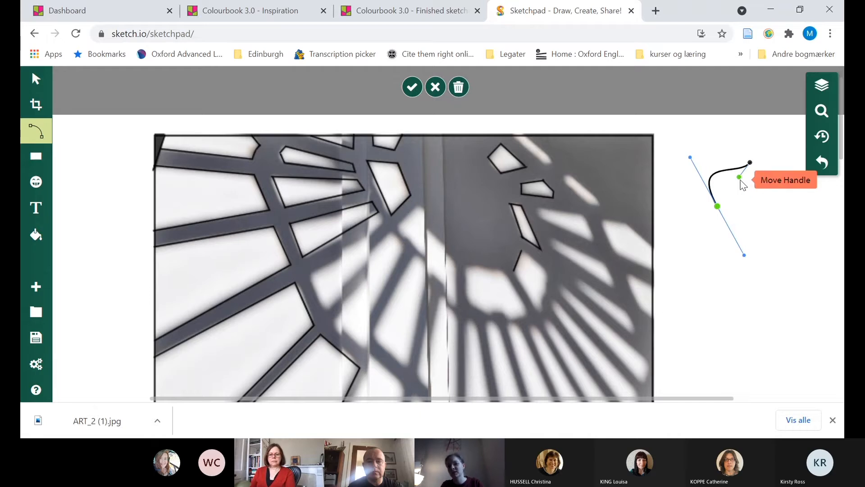
{"action": "left_click_drag", "start_coordinate": [739, 178], "coordinate": [411, 87]}
{"action": "left_click", "coordinate": [411, 87]}
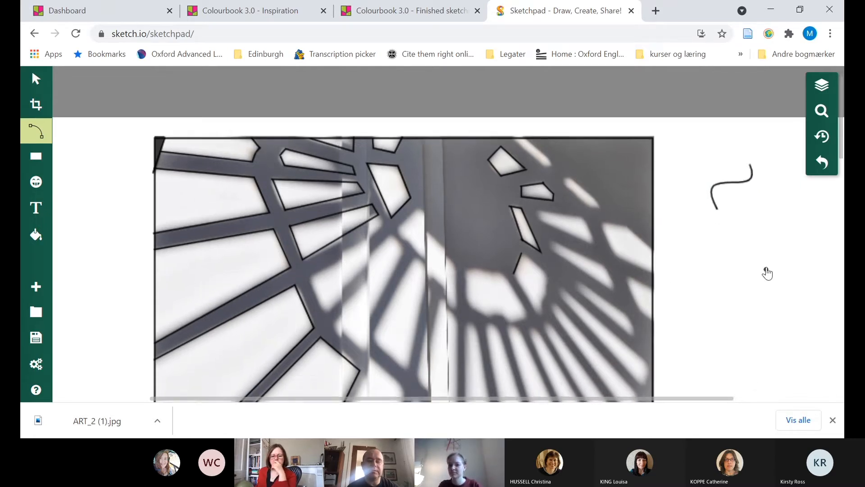
Open the S-shaped curve on the blank canvas for point editing, inspect its handles, and finish editing
{"action": "scroll", "coordinate": [767, 272], "scroll_direction": "down", "scroll_amount": 2}
{"action": "scroll", "coordinate": [767, 273], "scroll_direction": "down", "scroll_amount": 2}
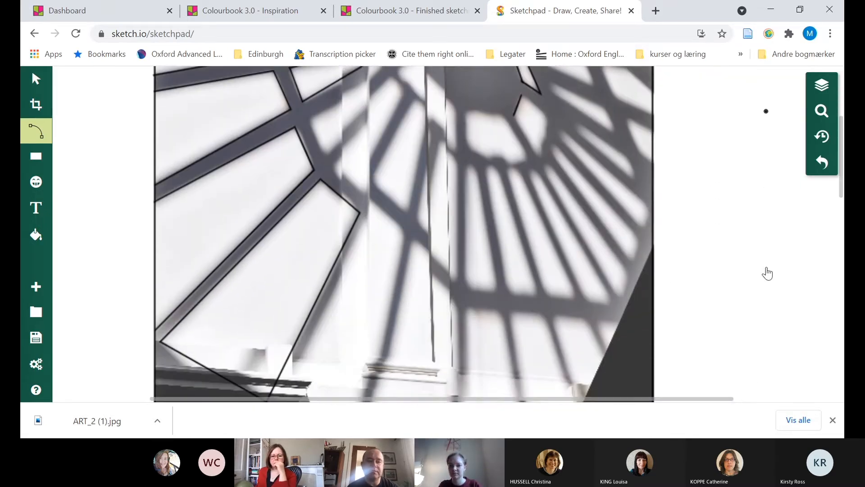
{"action": "scroll", "coordinate": [768, 273], "scroll_direction": "up", "scroll_amount": 3}
{"action": "mouse_move", "coordinate": [578, 126]}
{"action": "left_mouse_down"}
{"action": "mouse_move", "coordinate": [207, 110]}
{"action": "mouse_move", "coordinate": [28, 80]}
{"action": "left_mouse_up"}
{"action": "left_click", "coordinate": [29, 81]}
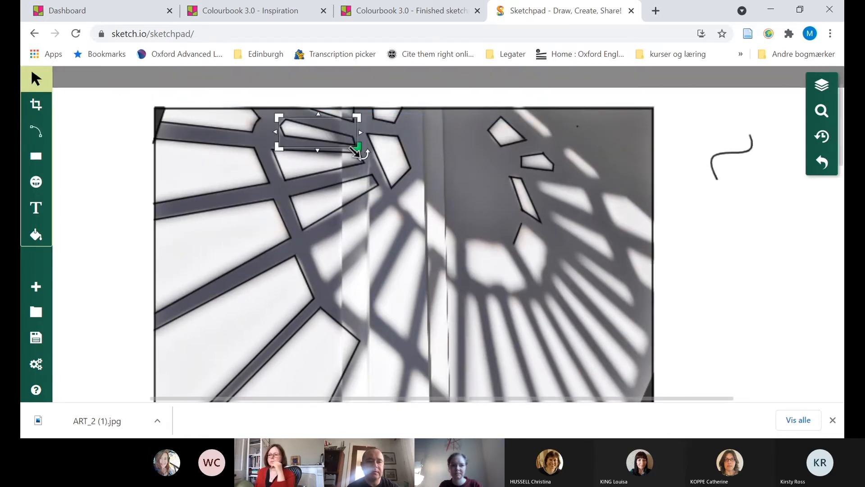
{"action": "double_click", "coordinate": [723, 147]}
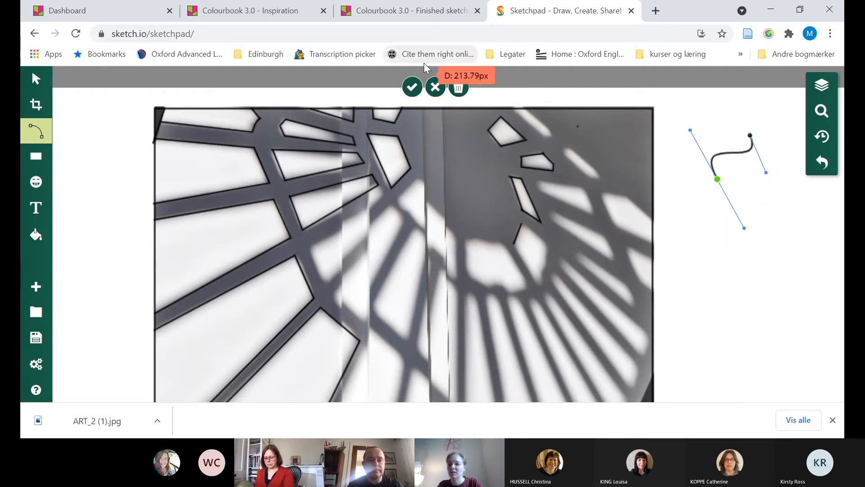
{"action": "left_click", "coordinate": [412, 87]}
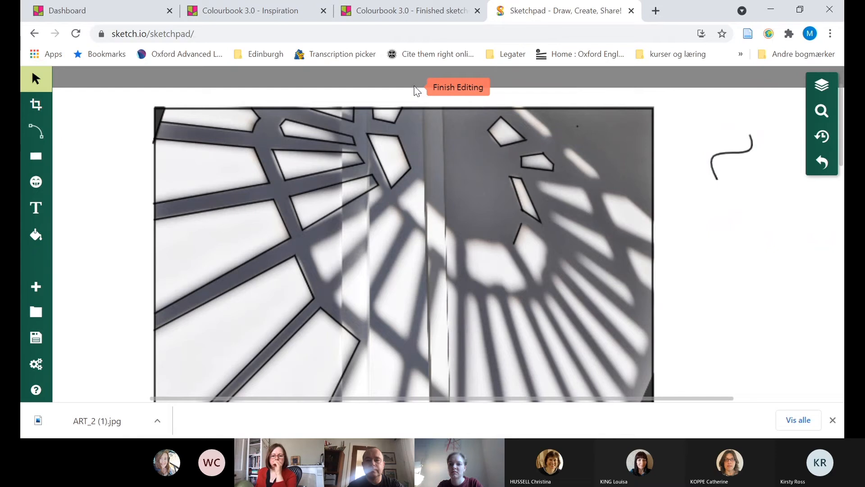
Trace the kite-shaped bright pane right of the photo's centre with the Path tool, joining both ends of its existing short edge line
{"action": "left_click", "coordinate": [37, 127]}
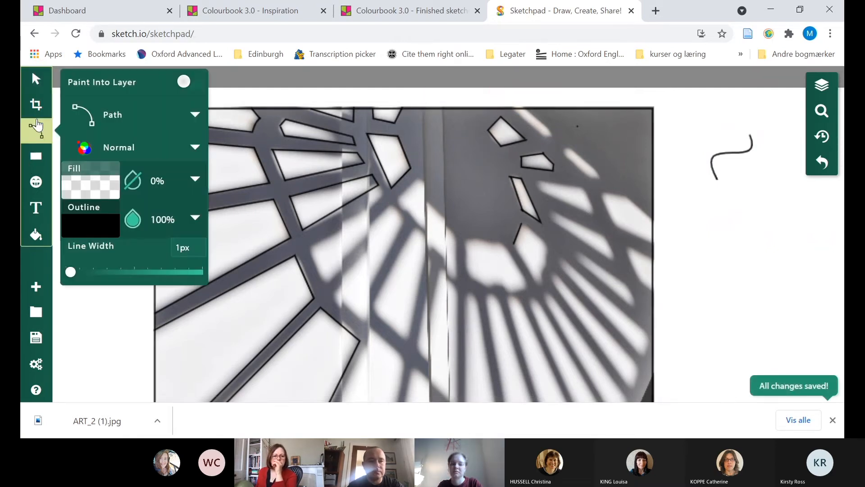
{"action": "left_click", "coordinate": [514, 245]}
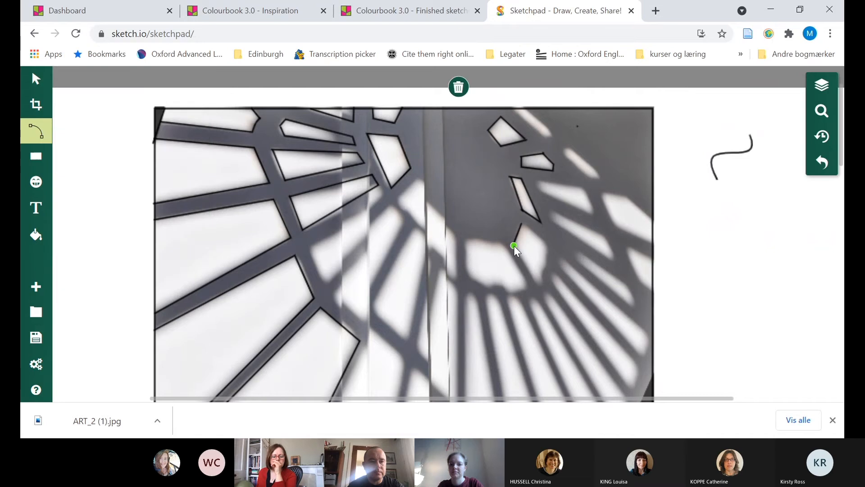
{"action": "left_click", "coordinate": [540, 288]}
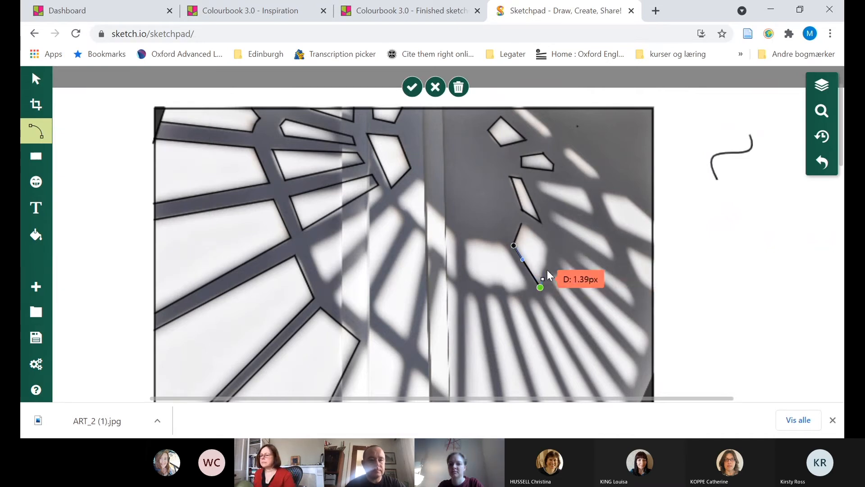
{"action": "left_click", "coordinate": [548, 245]}
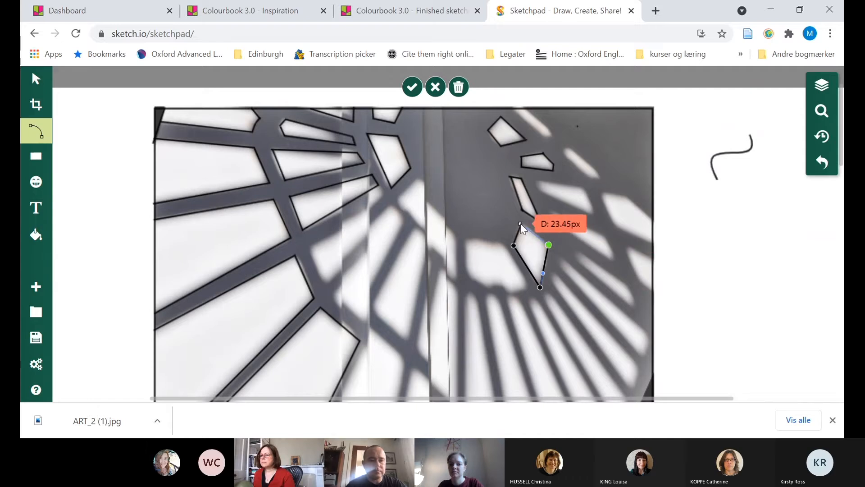
{"action": "left_click", "coordinate": [523, 222]}
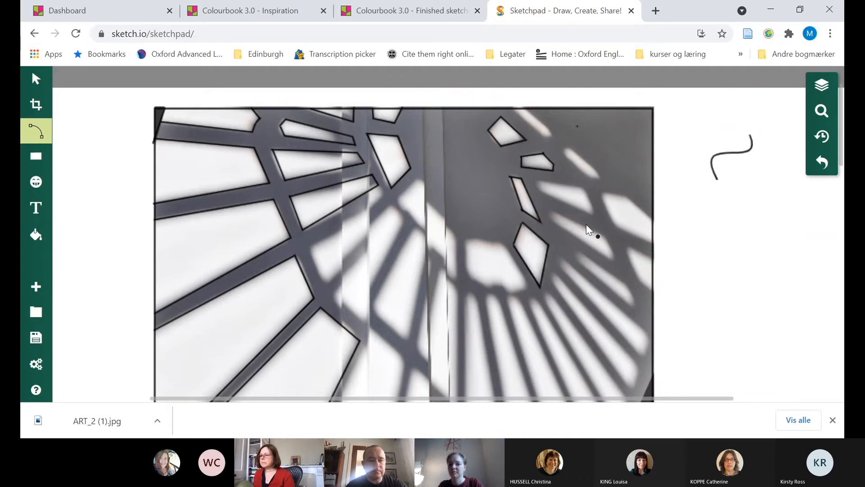
Outline the tapered bright pane to the upper right of the kite-shaped one with straight path segments, closing its upper edge
{"action": "left_click", "coordinate": [539, 179]}
{"action": "left_click", "coordinate": [541, 191]}
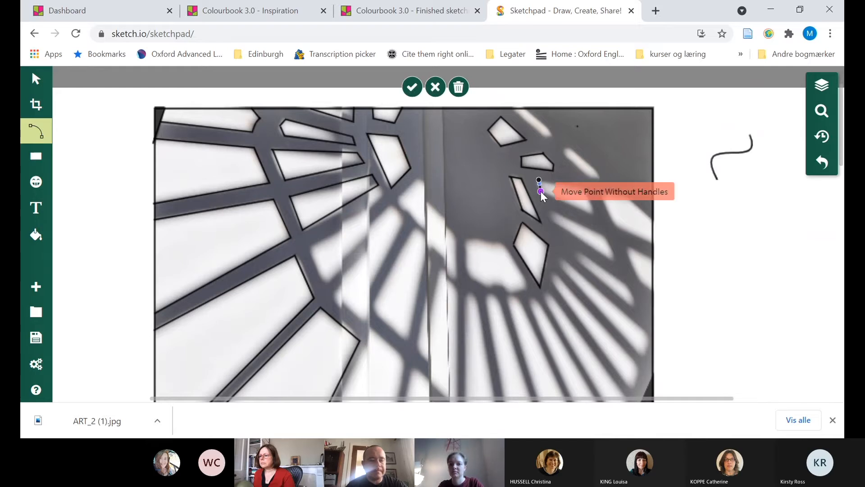
{"action": "left_click", "coordinate": [596, 217]}
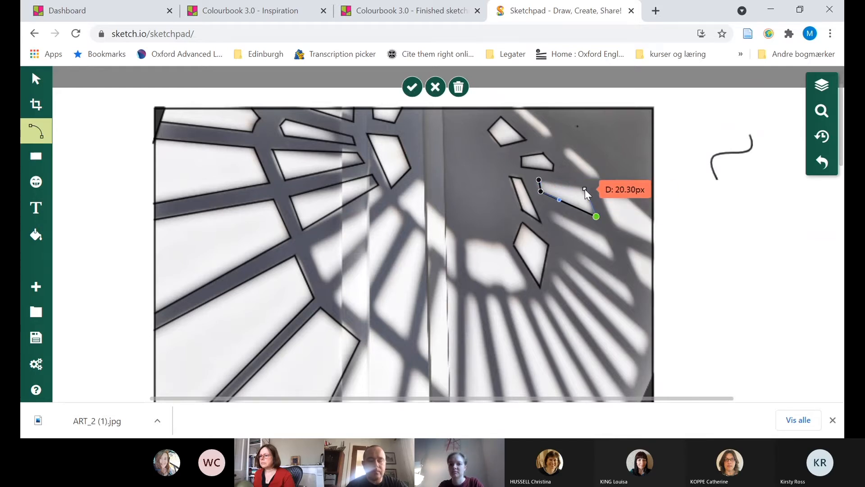
{"action": "left_click", "coordinate": [539, 183]}
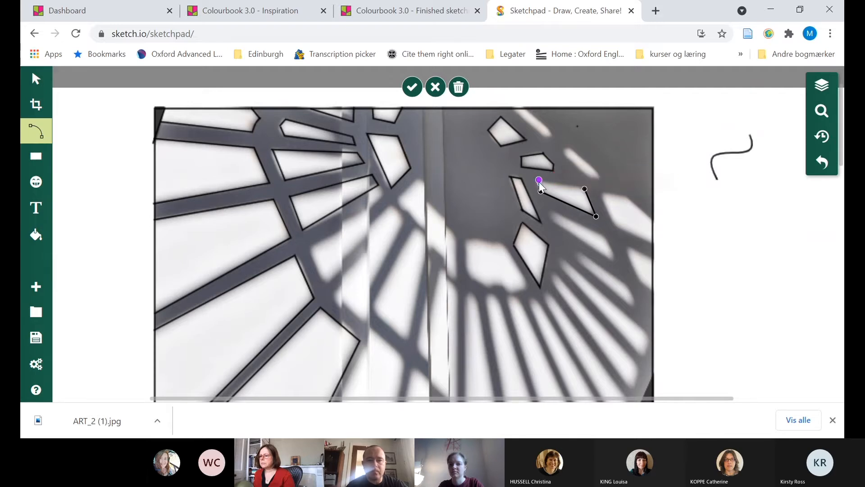
{"action": "left_click", "coordinate": [540, 182]}
{"action": "left_click", "coordinate": [586, 191]}
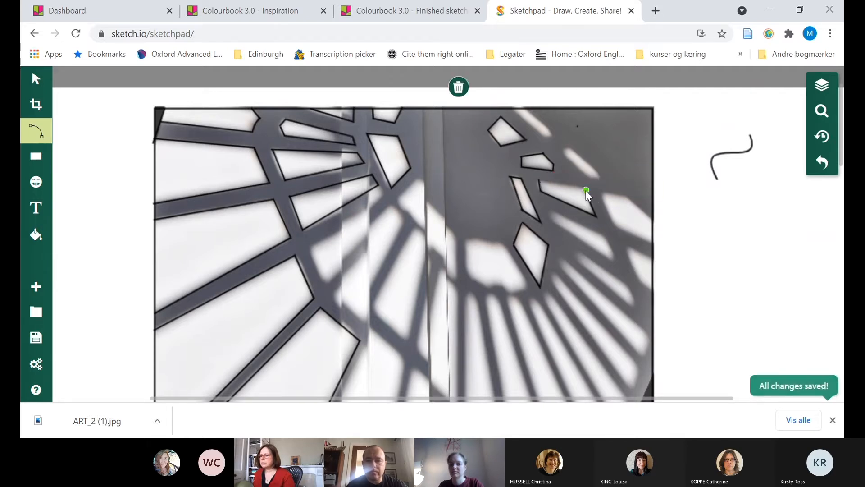
{"action": "double_click", "coordinate": [540, 181]}
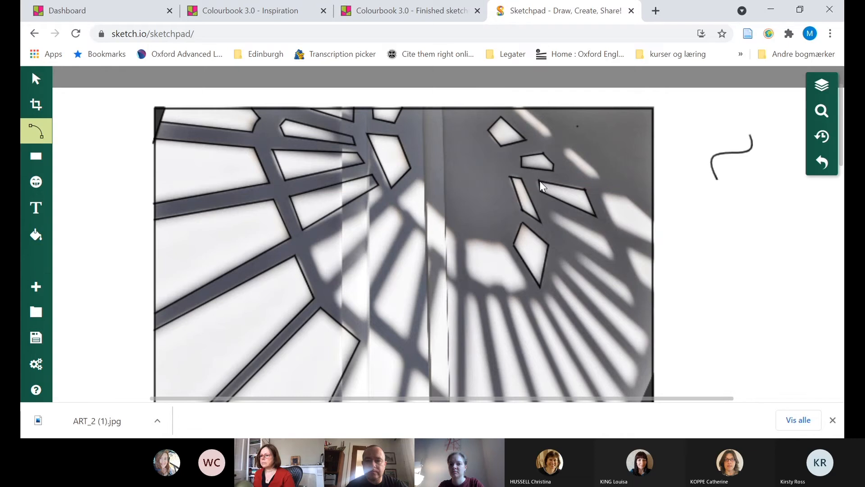
Trace the narrow slanted light strip that meets the photo's top edge, right of the centre, with a four-point path
{"action": "left_click", "coordinate": [514, 109]}
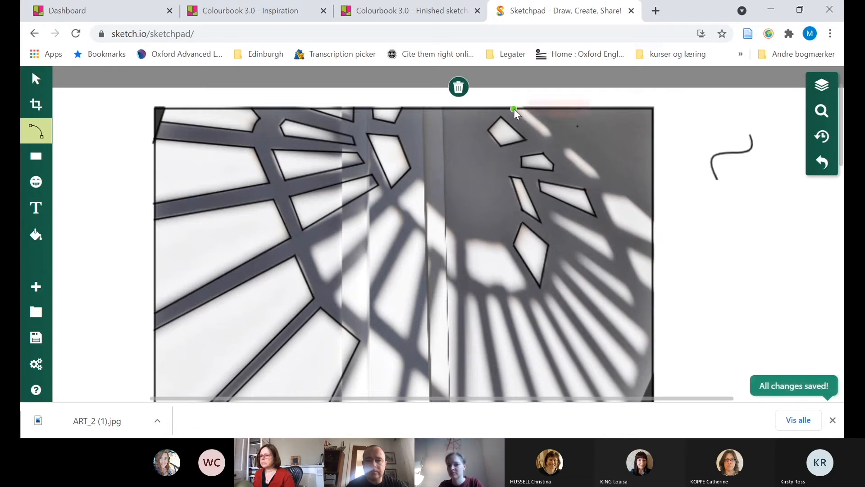
{"action": "left_click", "coordinate": [545, 137]}
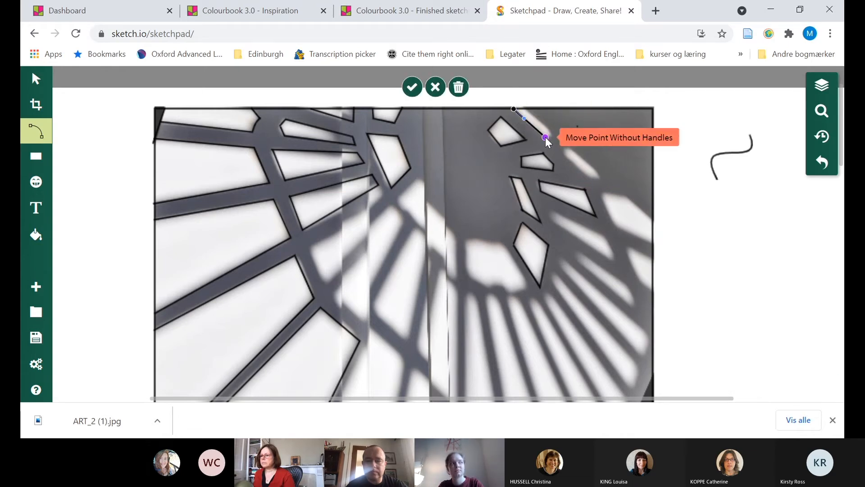
{"action": "left_click", "coordinate": [554, 134]}
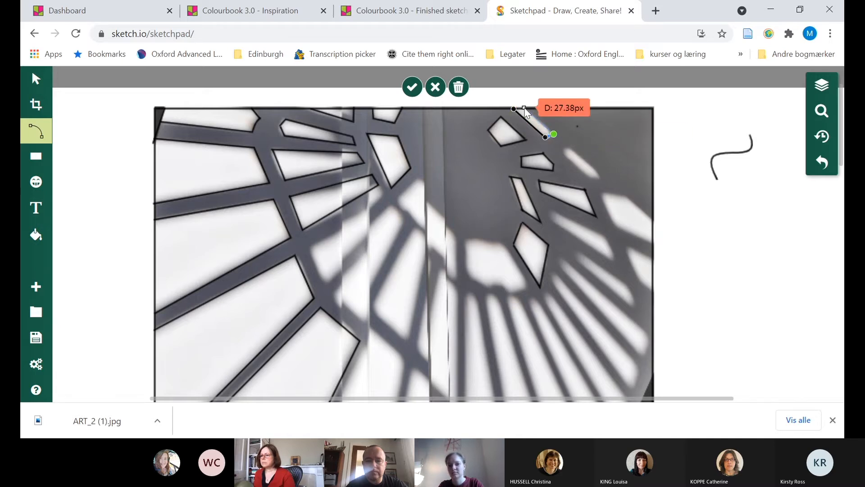
{"action": "double_click", "coordinate": [524, 107]}
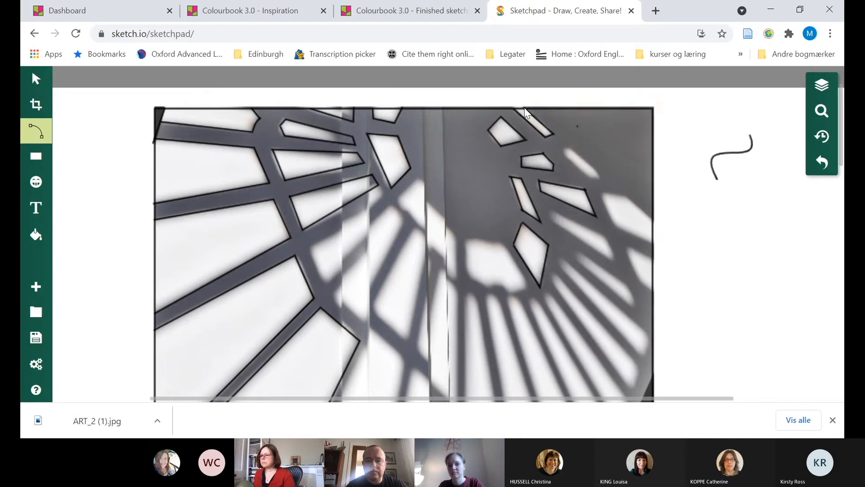
Outline the second narrow slanted light strip, below and right of the one at the top edge, with straight path segments on all four sides
{"action": "left_click", "coordinate": [570, 146]}
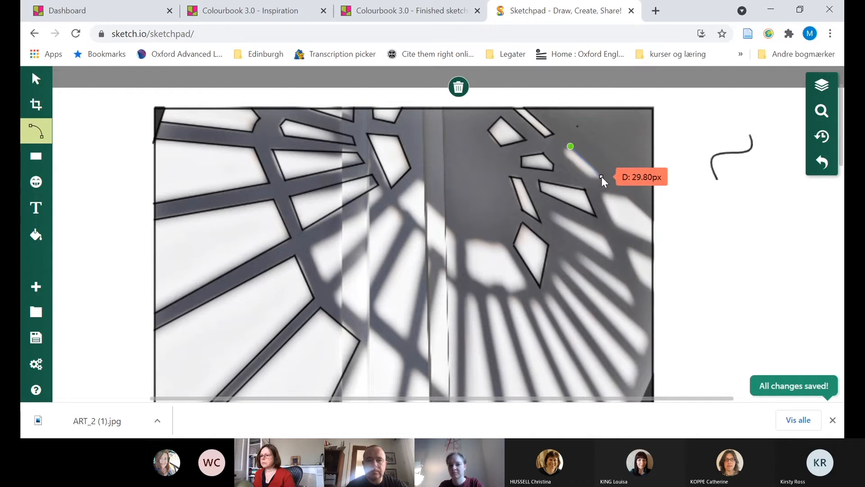
{"action": "left_click", "coordinate": [601, 177]}
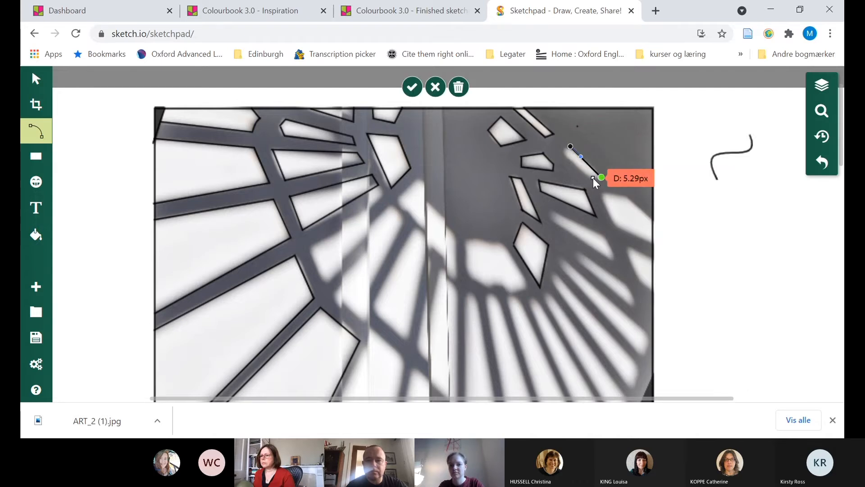
{"action": "left_click", "coordinate": [592, 178]}
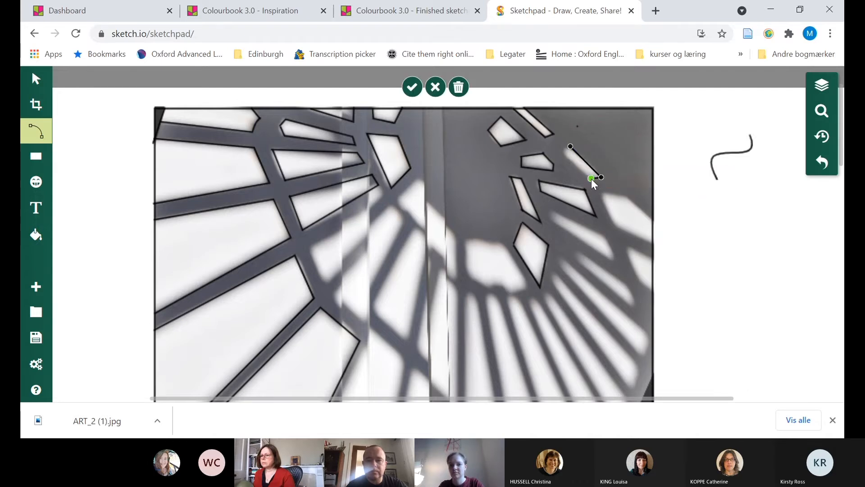
{"action": "left_click", "coordinate": [562, 149]}
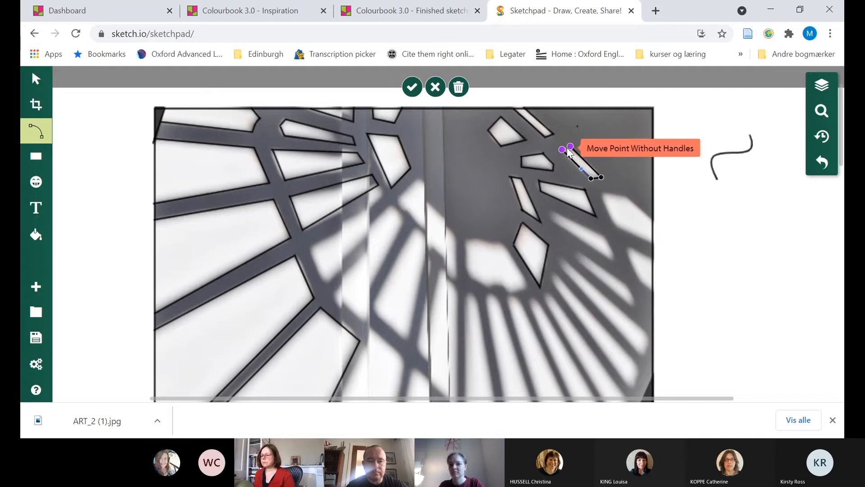
{"action": "left_click", "coordinate": [564, 147]}
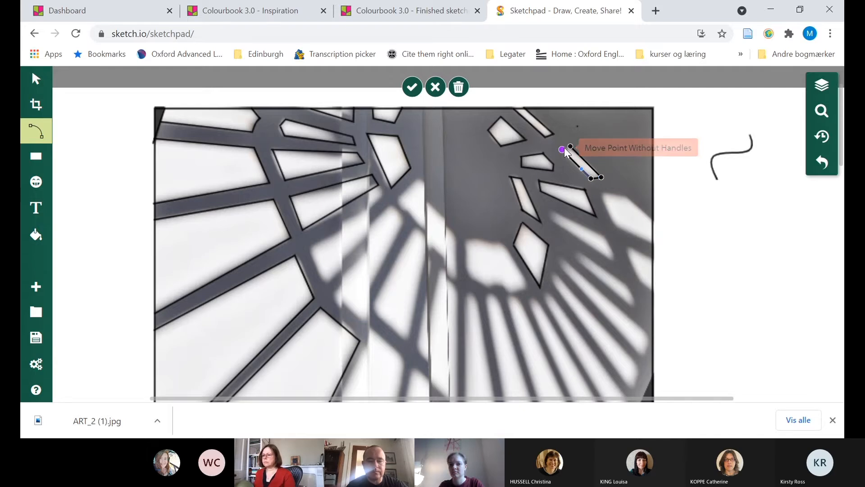
{"action": "left_click", "coordinate": [563, 149]}
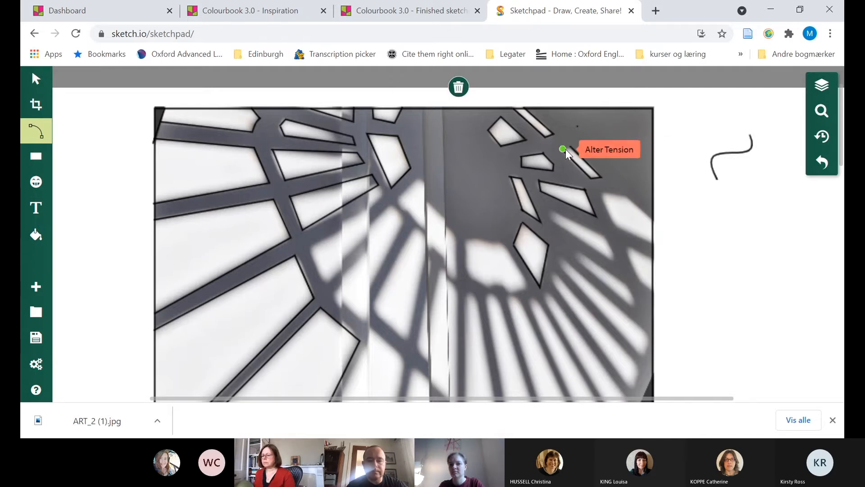
{"action": "left_click", "coordinate": [571, 145]}
{"action": "left_click", "coordinate": [572, 145]}
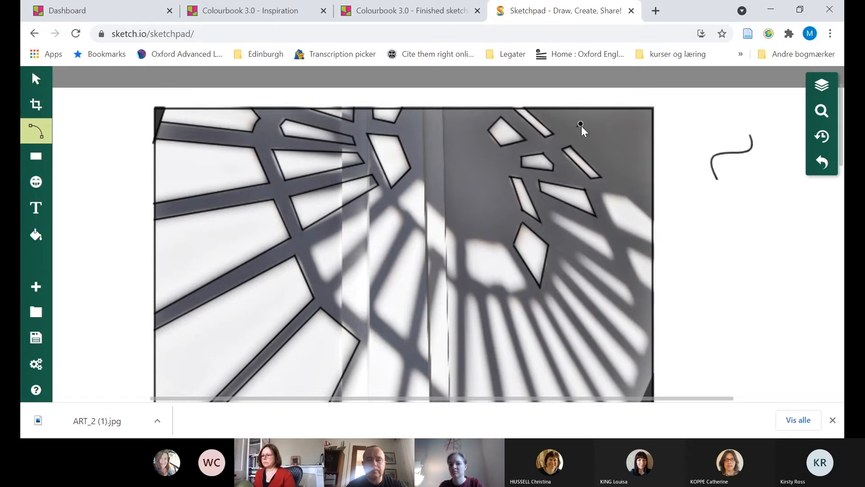
Trace the bright pane cut off by the photo's right edge with a five-point path starting and ending on that edge
{"action": "left_click", "coordinate": [653, 220]}
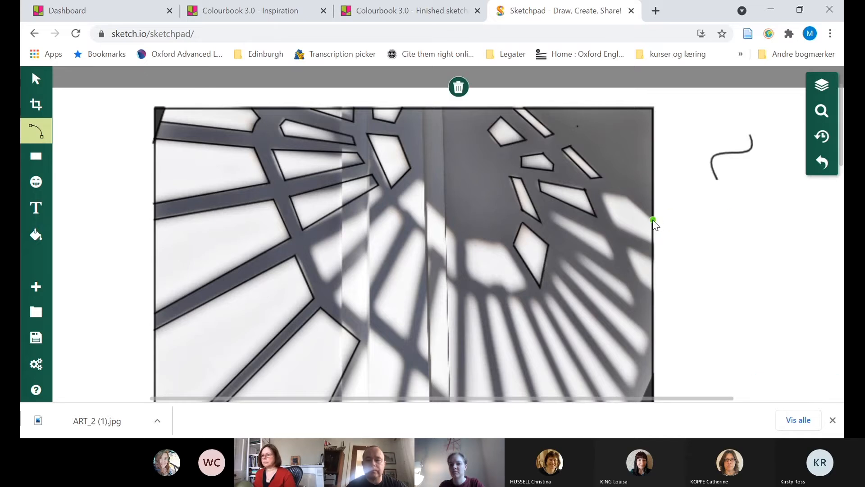
{"action": "left_click", "coordinate": [629, 197]}
{"action": "left_click", "coordinate": [600, 192]}
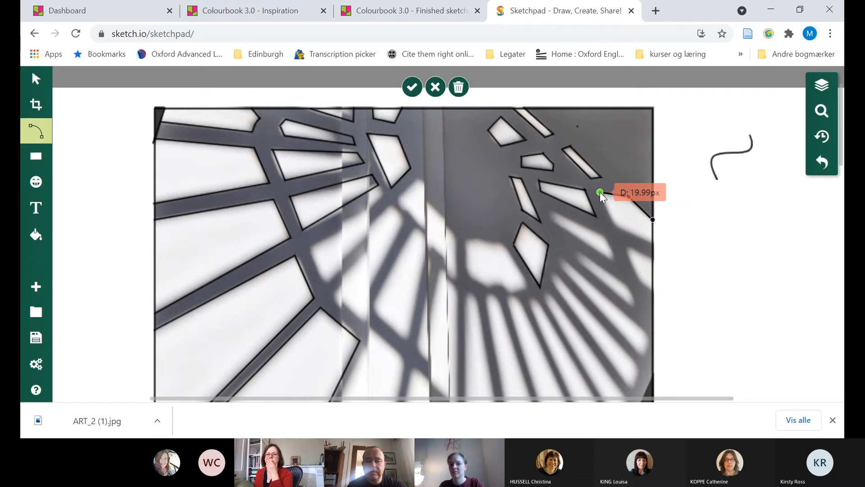
{"action": "left_click", "coordinate": [616, 225]}
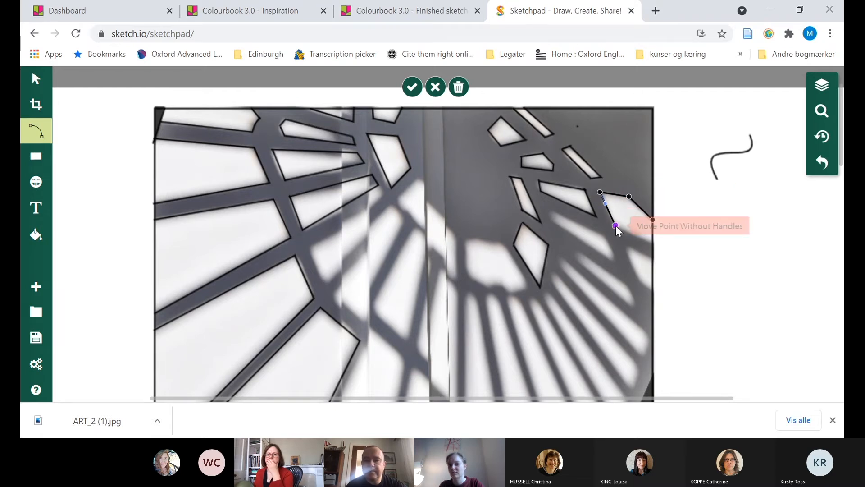
{"action": "double_click", "coordinate": [654, 247]}
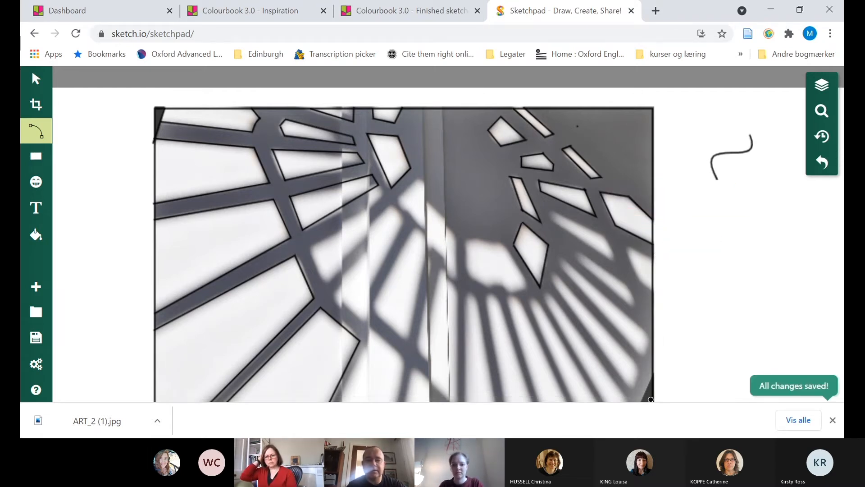
Switch to the Select tool and look at the zoom options for the staircase sketch
{"action": "left_click", "coordinate": [801, 273]}
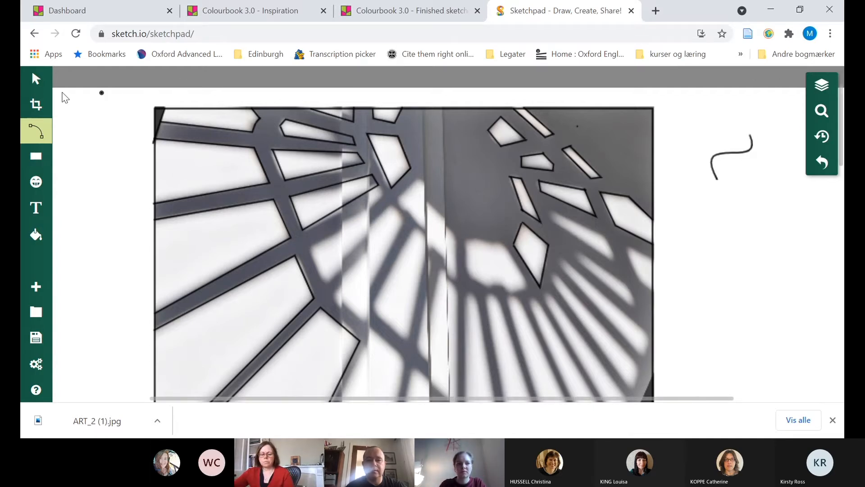
{"action": "left_click", "coordinate": [36, 79]}
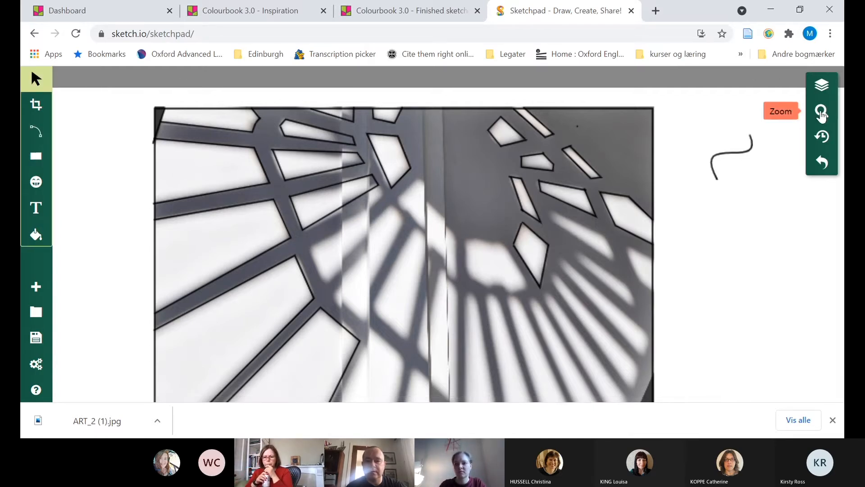
{"action": "left_click", "coordinate": [822, 111]}
{"action": "left_click", "coordinate": [783, 251]}
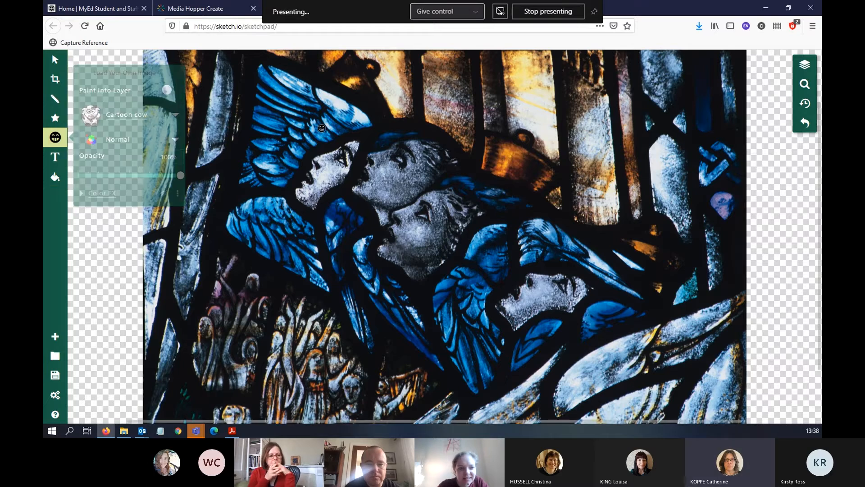
{"action": "left_click", "coordinate": [322, 128]}
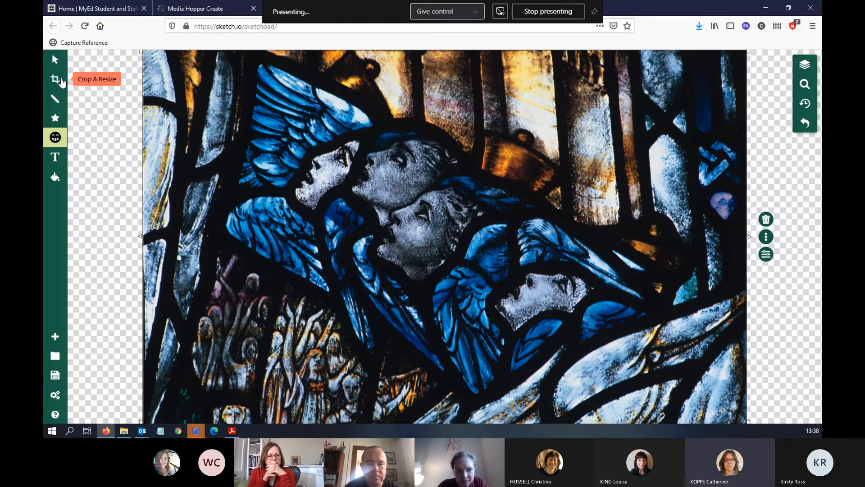
{"action": "left_click", "coordinate": [55, 79]}
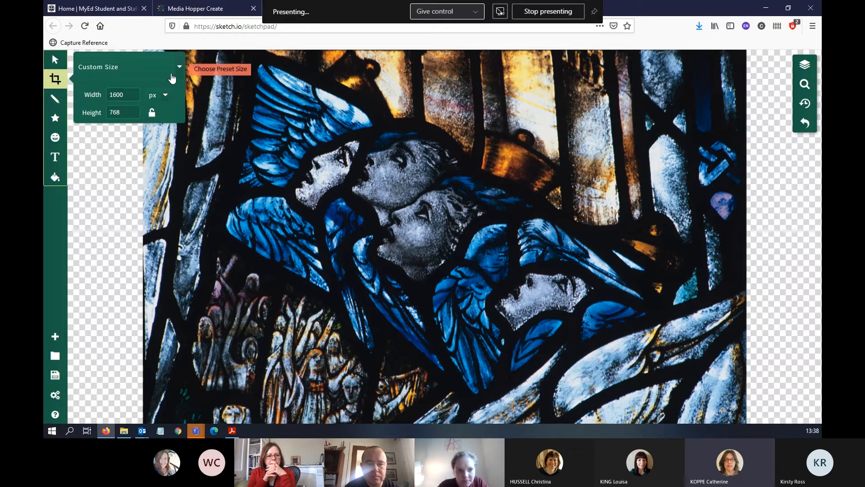
{"action": "left_click", "coordinate": [166, 95]}
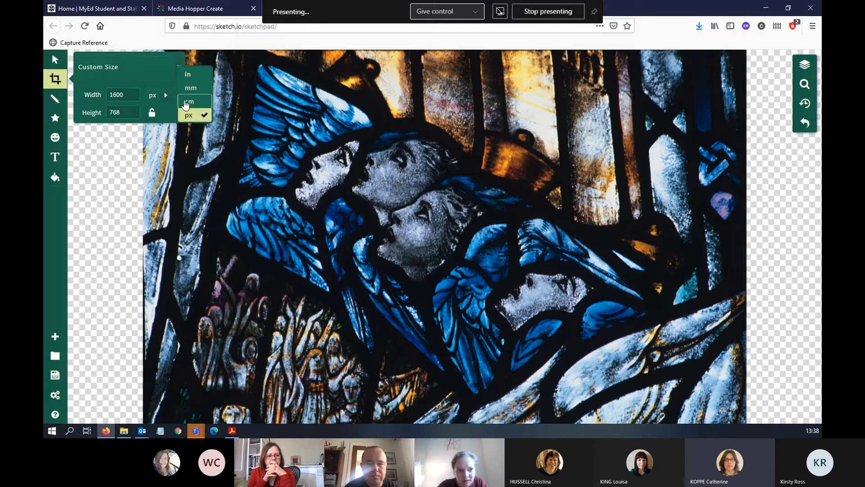
{"action": "left_click", "coordinate": [187, 103]}
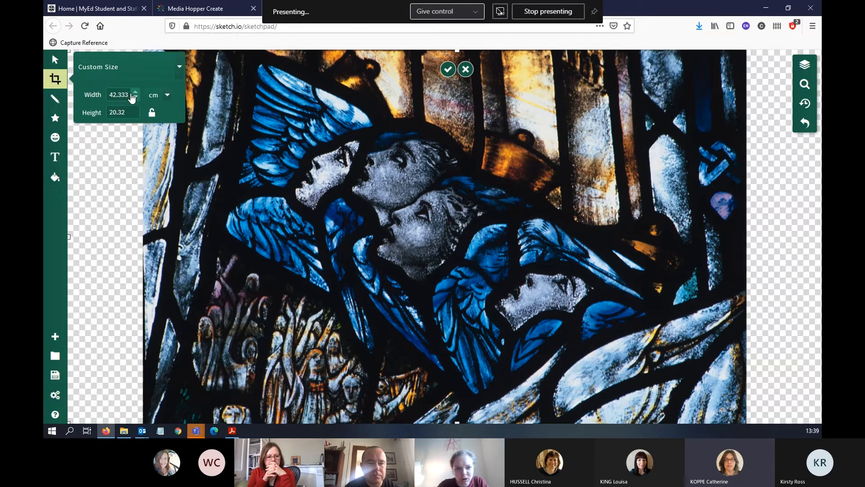
{"action": "left_click_drag", "start_coordinate": [130, 93], "coordinate": [95, 98]}
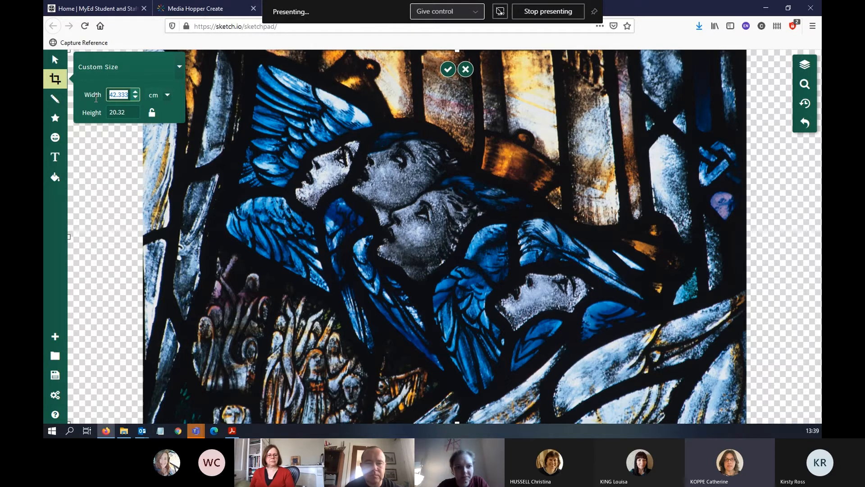
{"action": "type", "text": "21.008"}
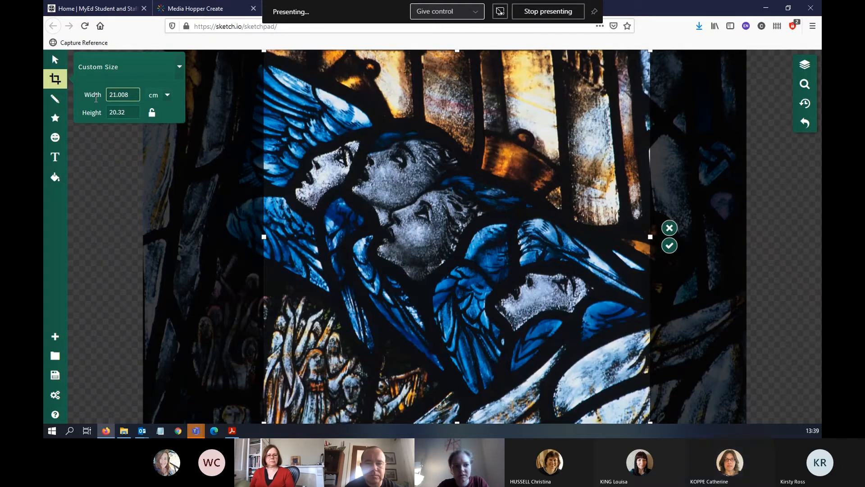
{"action": "double_click", "coordinate": [119, 113]}
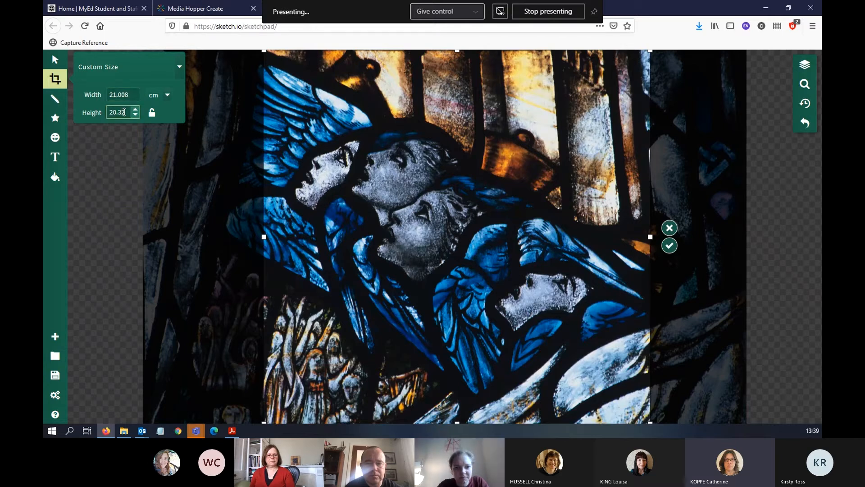
{"action": "type", "text": "15.002"}
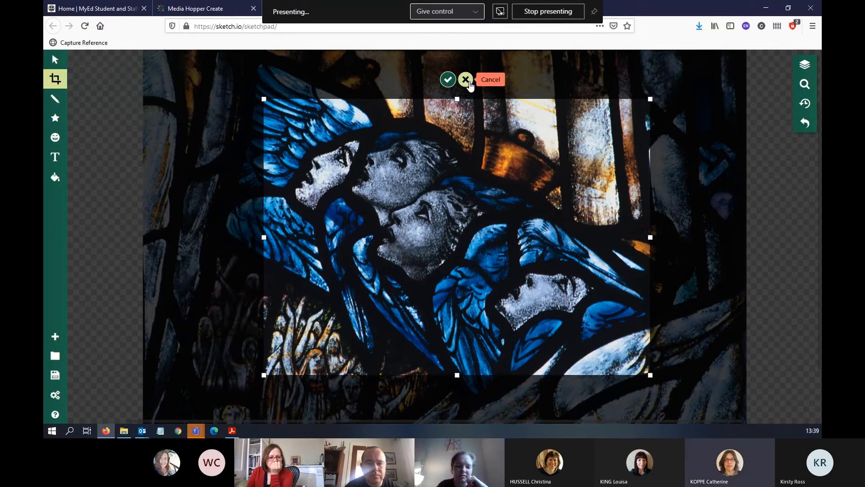
{"action": "left_click", "coordinate": [466, 80]}
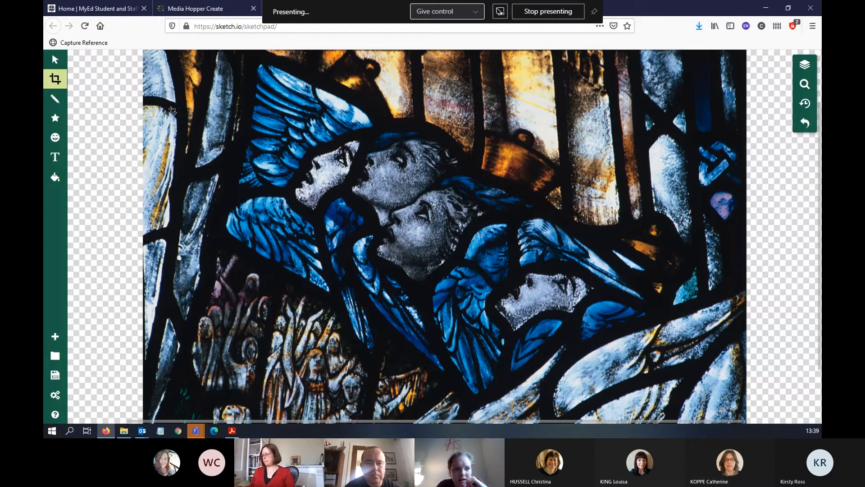
{"action": "left_click", "coordinate": [171, 110]}
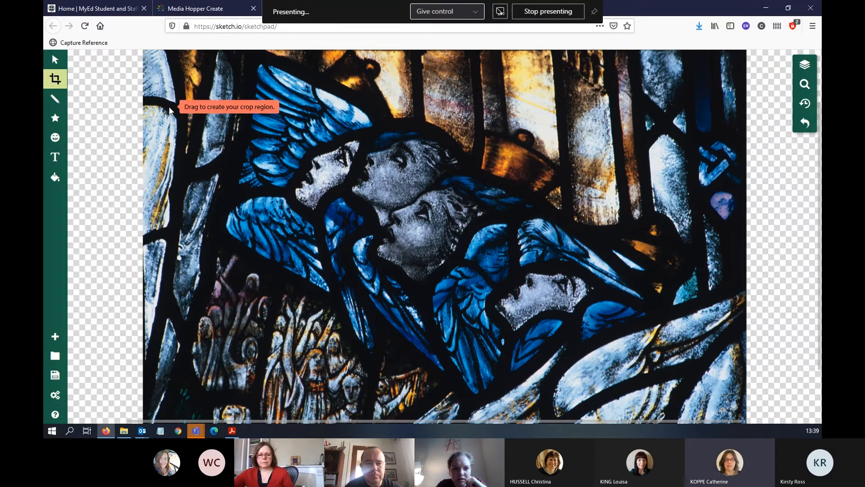
{"action": "scroll", "coordinate": [206, 229], "scroll_direction": "down", "scroll_amount": 3}
{"action": "scroll", "coordinate": [206, 228], "scroll_direction": "up", "scroll_amount": 5}
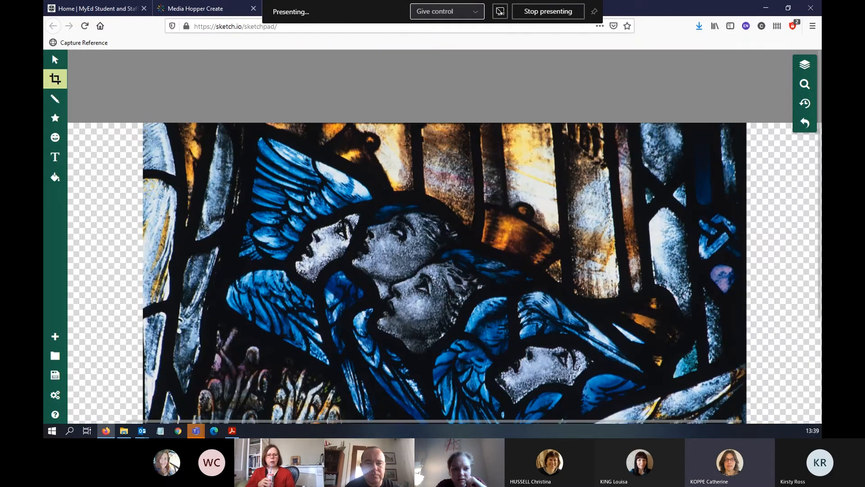
{"action": "left_click", "coordinate": [111, 156]}
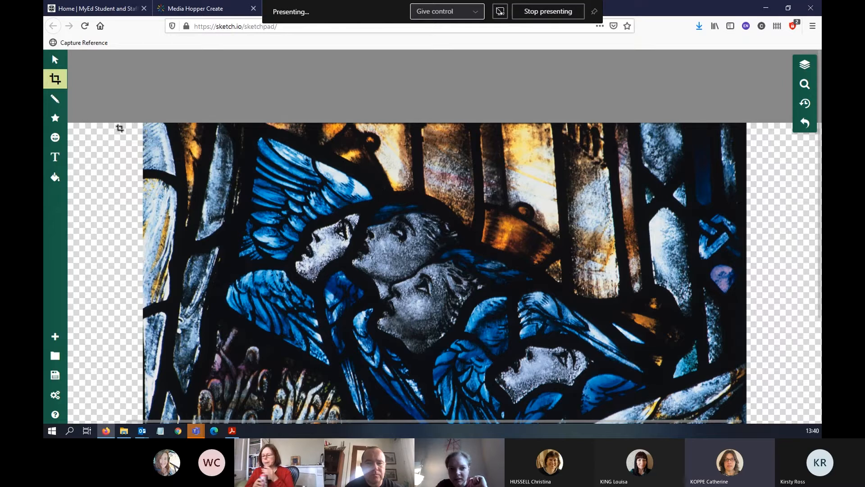
{"action": "left_click", "coordinate": [123, 134]}
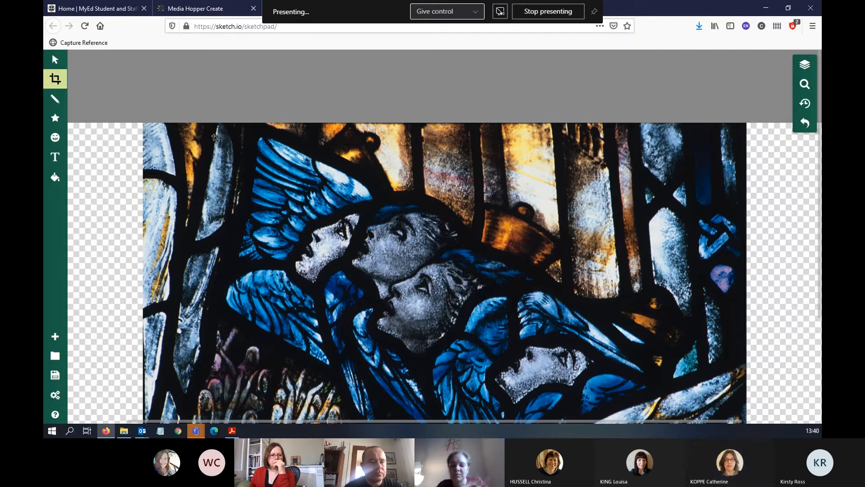
{"action": "left_click", "coordinate": [56, 62]}
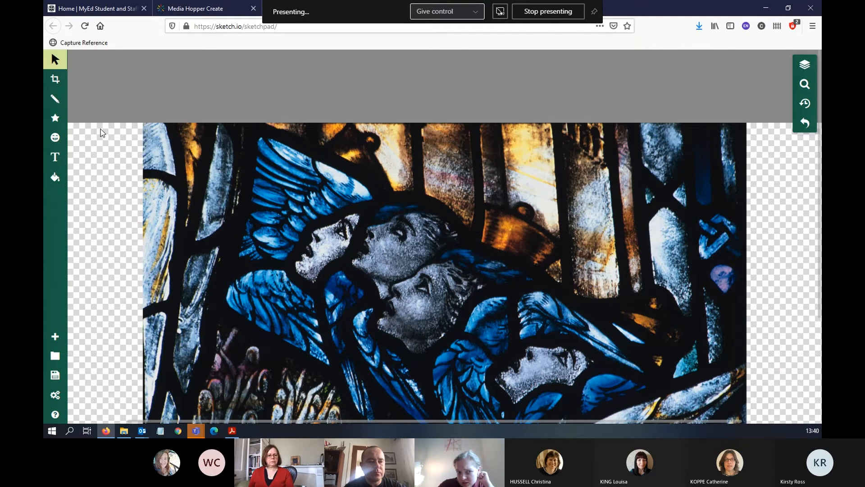
{"action": "left_click", "coordinate": [158, 127]}
Resize the canvas in centimetres to a width of 210 cm and a height of 15 cm, and apply the crop
{"action": "left_click", "coordinate": [55, 79]}
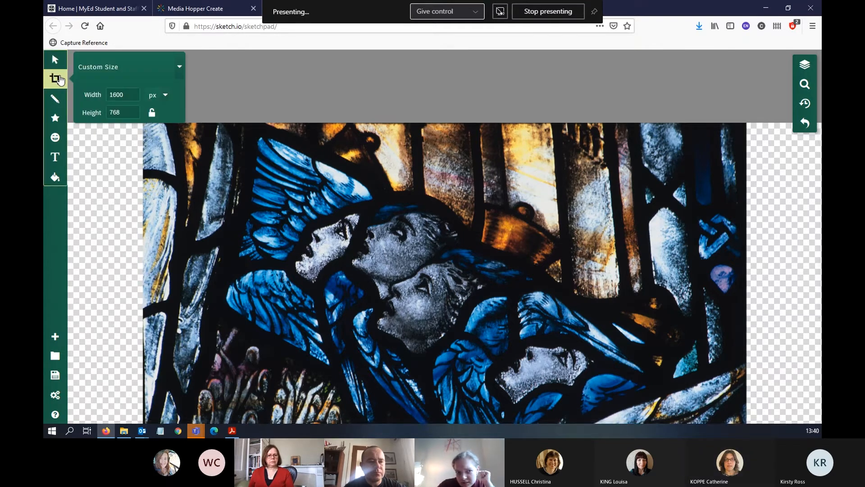
{"action": "left_click", "coordinate": [165, 94]}
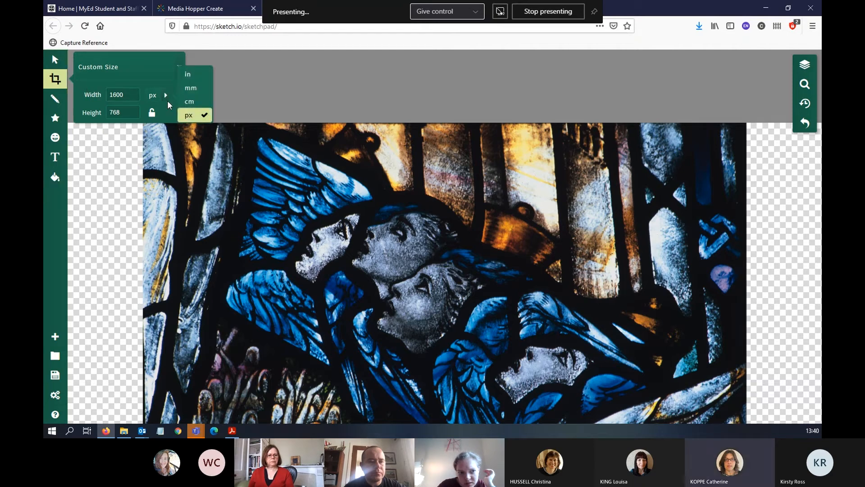
{"action": "left_click", "coordinate": [192, 108]}
{"action": "left_click_drag", "start_coordinate": [131, 94], "coordinate": [91, 94]}
{"action": "type", "text": "210"}
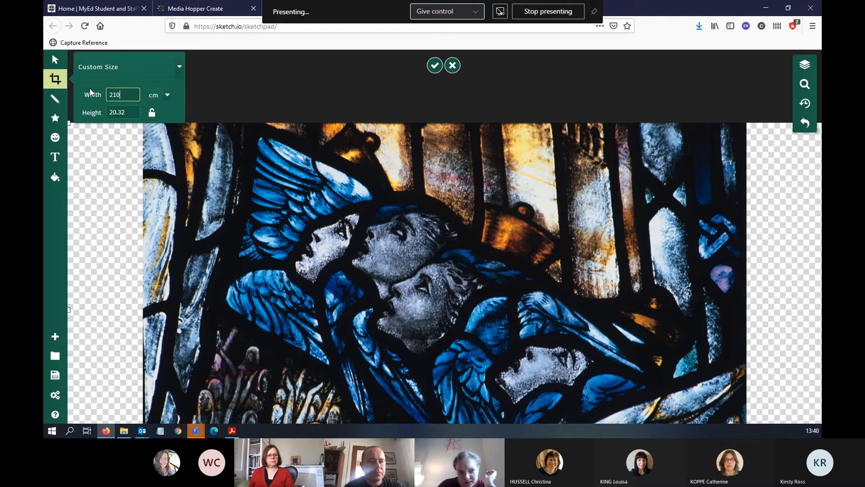
{"action": "left_click_drag", "start_coordinate": [125, 112], "coordinate": [107, 112]}
{"action": "type", "text": "15.002"}
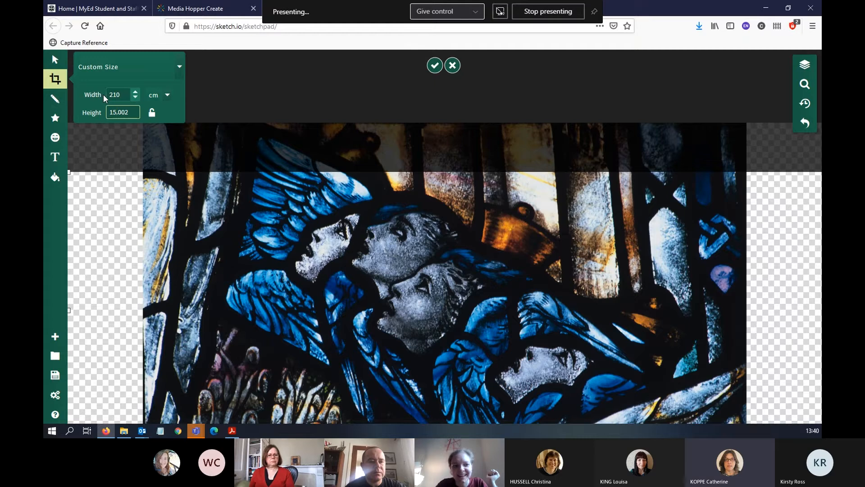
{"action": "left_click", "coordinate": [120, 94]}
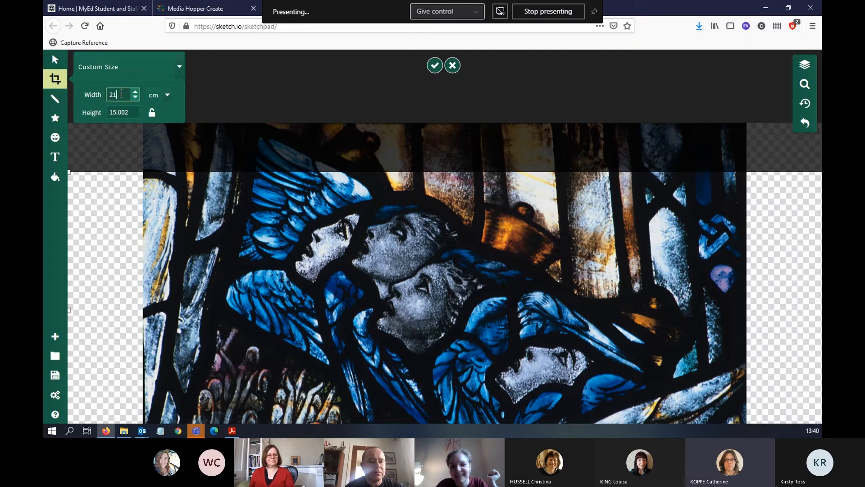
{"action": "type", "text": "0"}
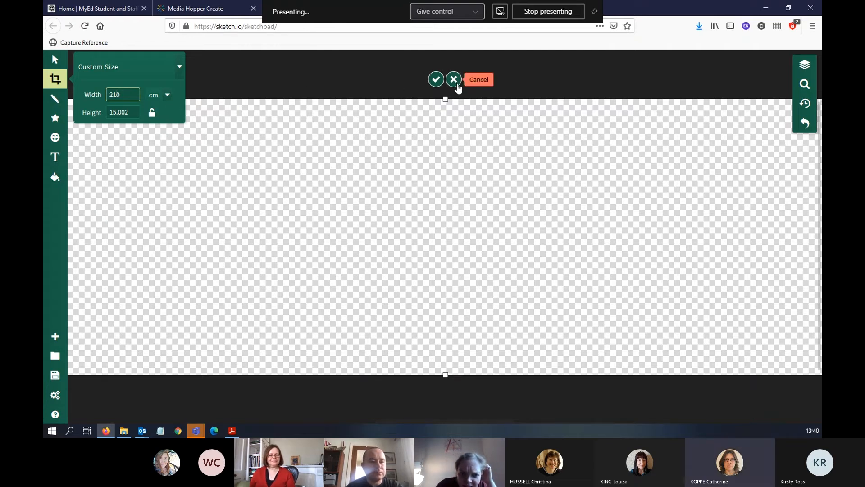
{"action": "left_click", "coordinate": [454, 80]}
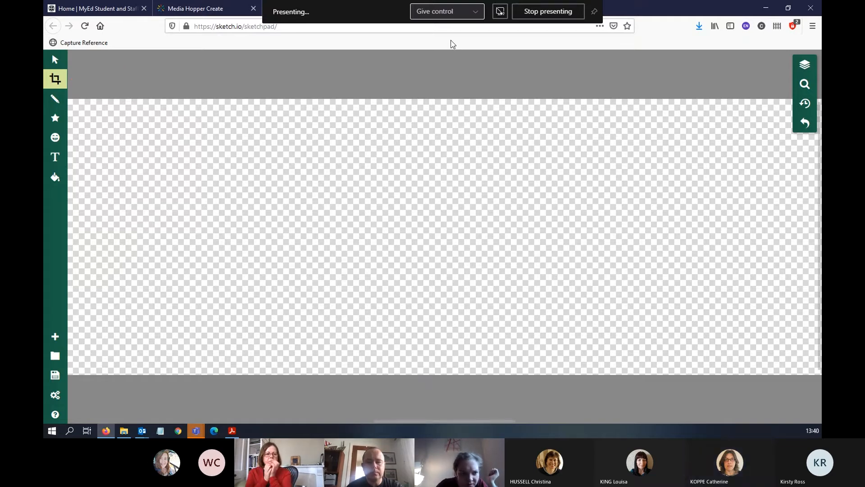
{"action": "left_click", "coordinate": [55, 79]}
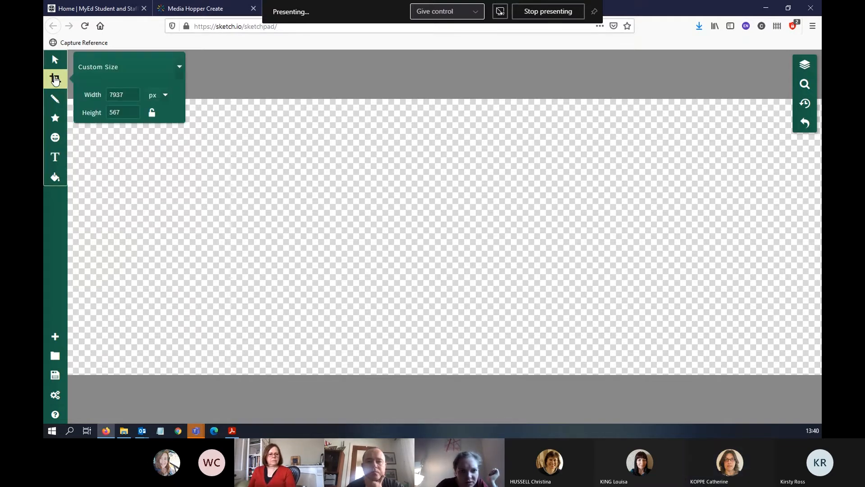
{"action": "left_click", "coordinate": [165, 96]}
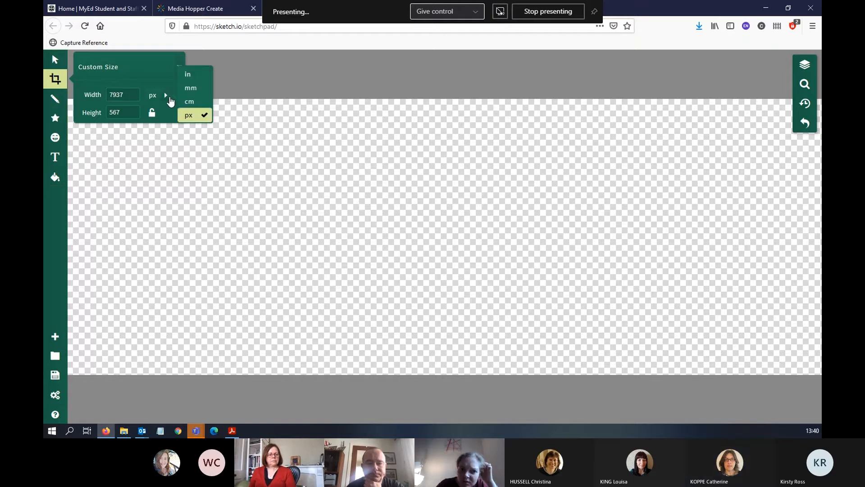
{"action": "left_click", "coordinate": [189, 101]}
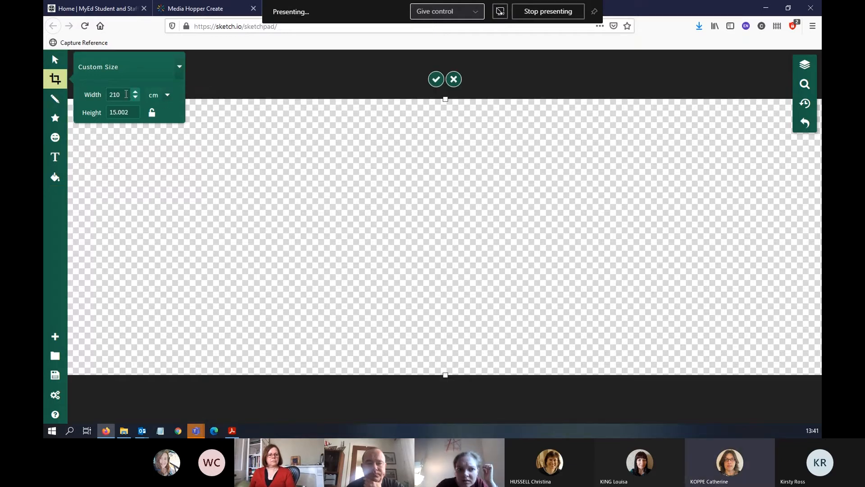
{"action": "key", "text": "Return"}
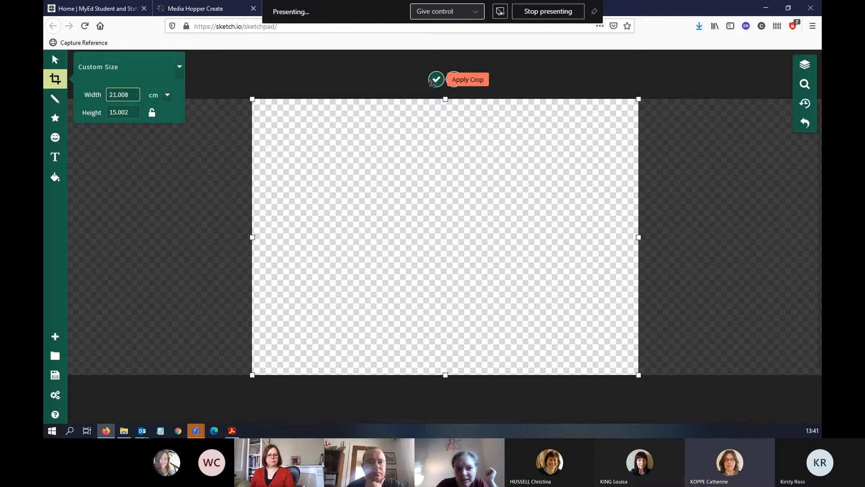
{"action": "left_click", "coordinate": [454, 79]}
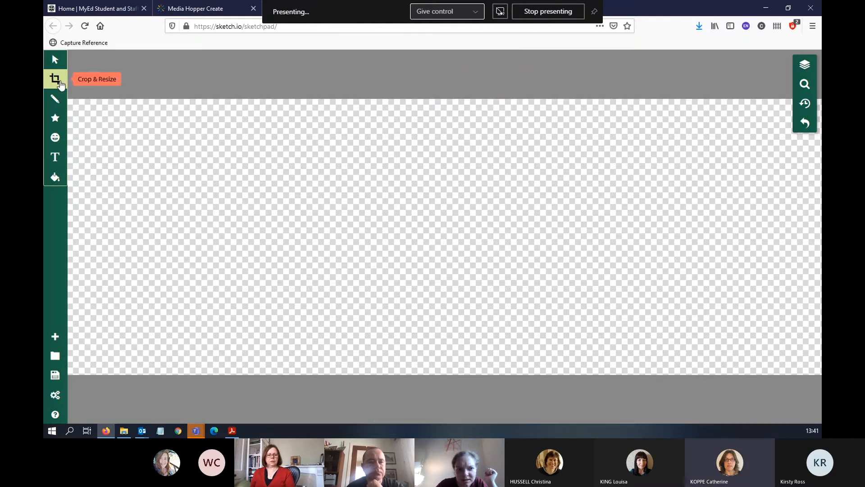
Set the canvas width to 21 cm, using centimetres as the unit, and apply the crop
{"action": "left_click", "coordinate": [55, 78]}
{"action": "left_click", "coordinate": [164, 96]}
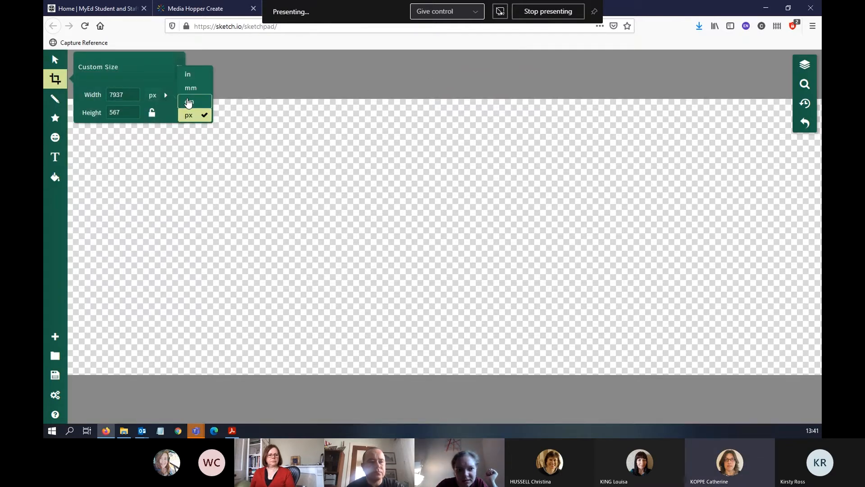
{"action": "left_click", "coordinate": [189, 101]}
{"action": "key", "text": "BackSpace"}
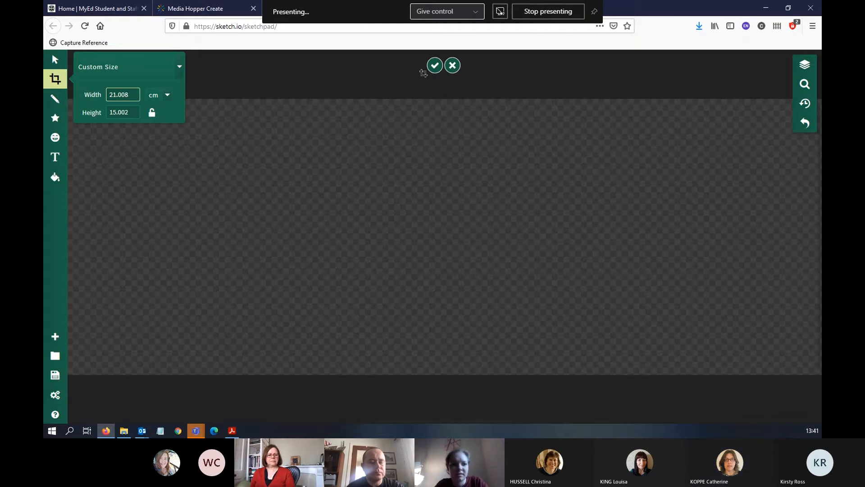
{"action": "left_click", "coordinate": [436, 68]}
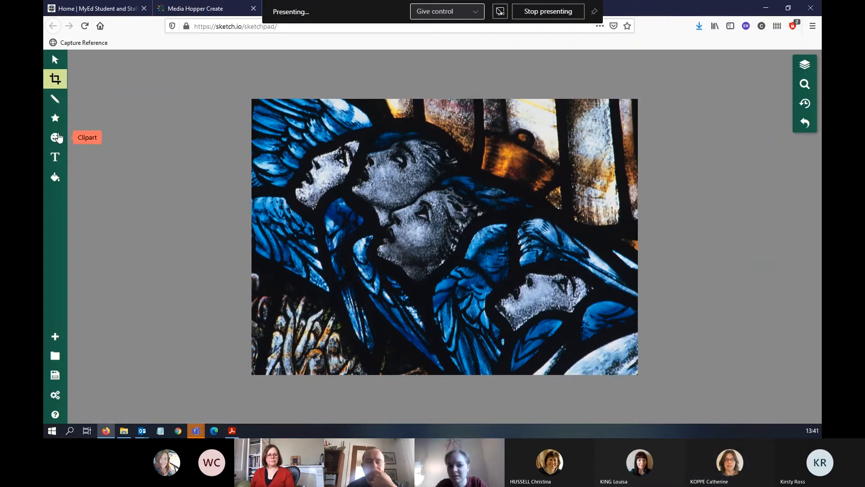
Load NEW_COLLEGE_13_16.jpg from the Downloads folder onto the resized canvas as an own clipart image
{"action": "left_click", "coordinate": [55, 137]}
{"action": "left_click", "coordinate": [136, 74]}
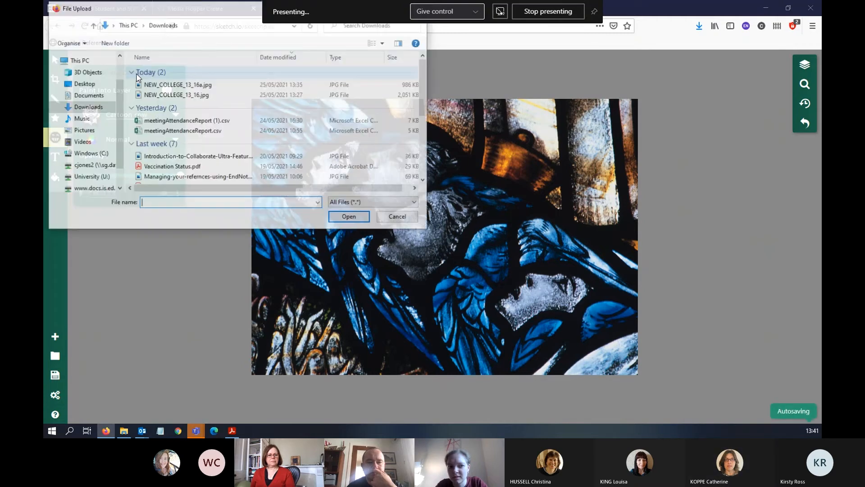
{"action": "left_click", "coordinate": [174, 95]}
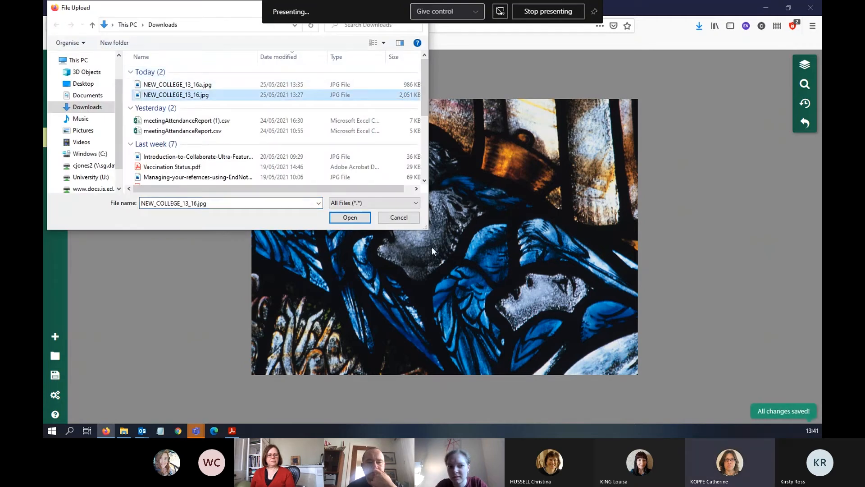
{"action": "left_click", "coordinate": [350, 217]}
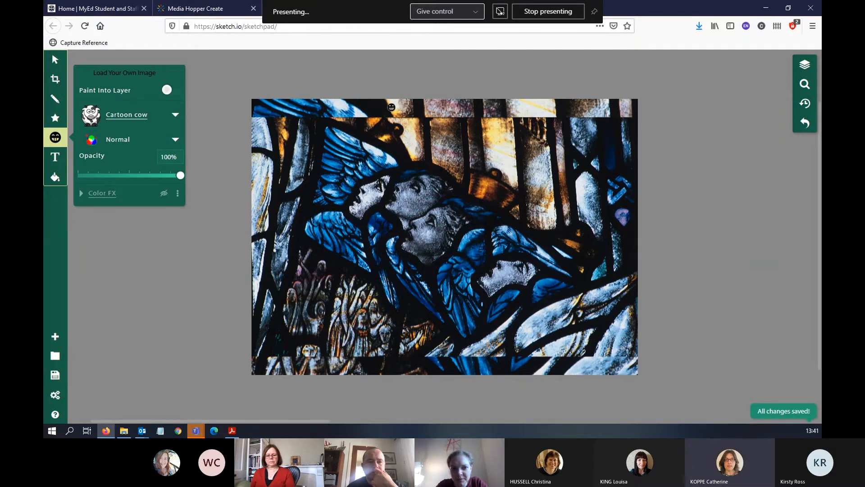
Delete the original oversized stained-glass photo lying behind the newly loaded copy
{"action": "left_click", "coordinate": [396, 131]}
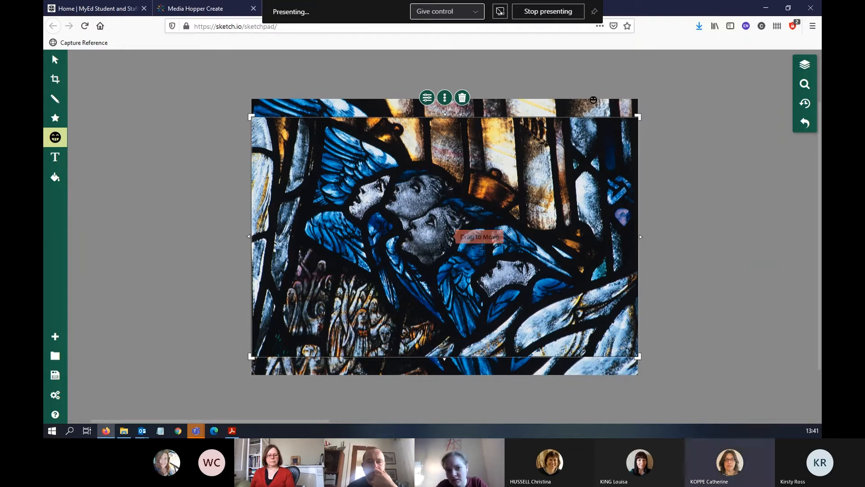
{"action": "left_click", "coordinate": [608, 103]}
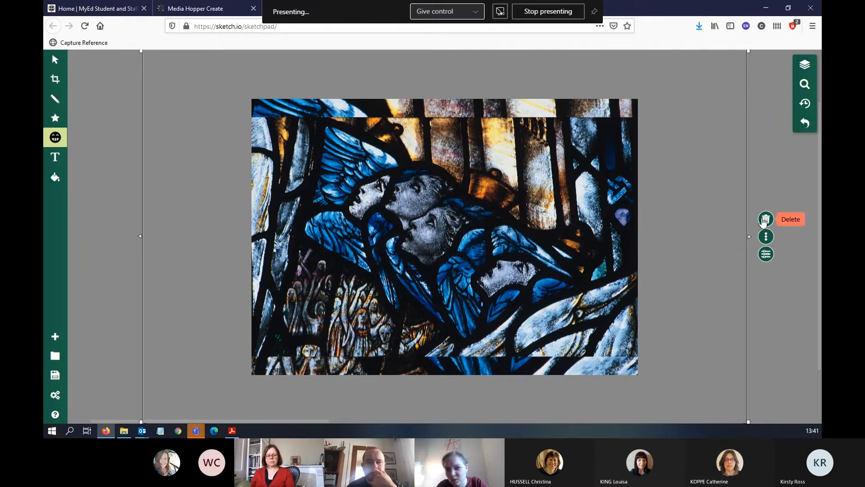
{"action": "left_click", "coordinate": [767, 219]}
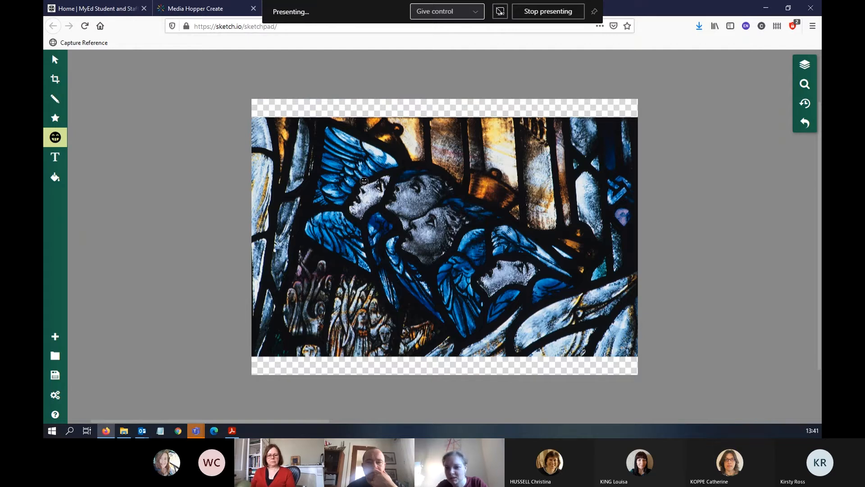
Stop presenting the shared screen in the meeting
{"action": "left_click", "coordinate": [549, 12]}
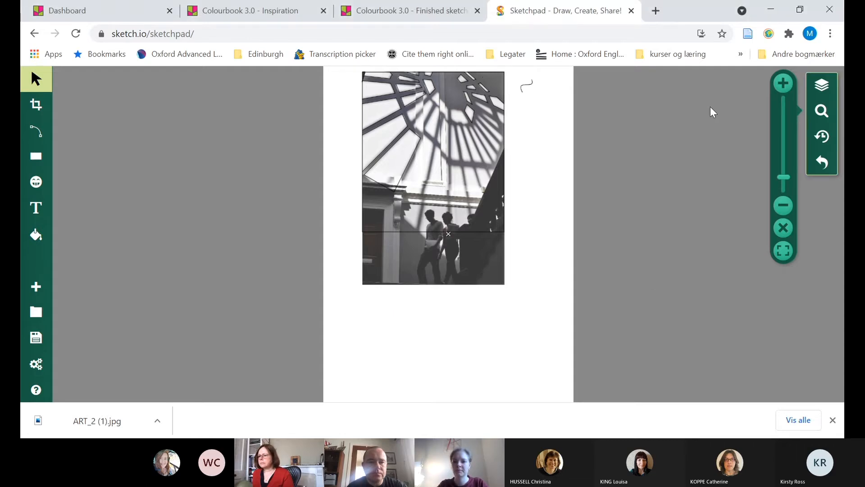
Trace the light pane cut off by the skylight photo's right edge as a three-sided outline with the Path tool
{"action": "left_click", "coordinate": [785, 93]}
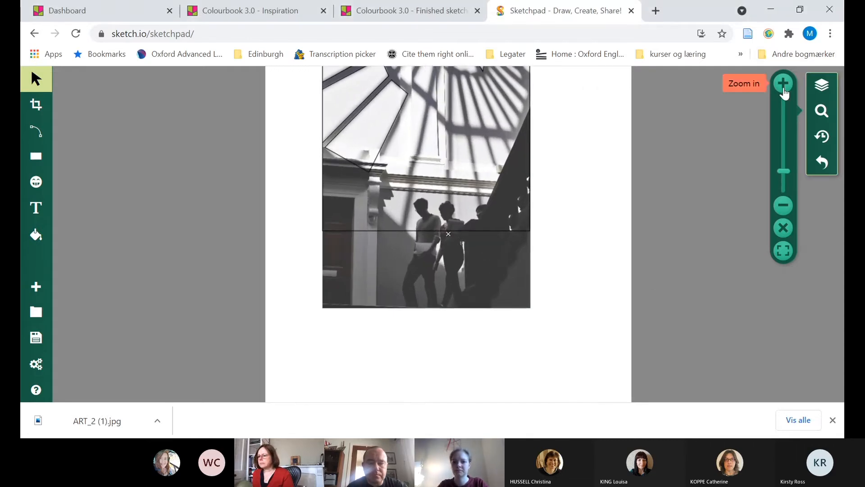
{"action": "left_click", "coordinate": [784, 93]}
{"action": "left_click_drag", "start_coordinate": [685, 127], "coordinate": [696, 263]}
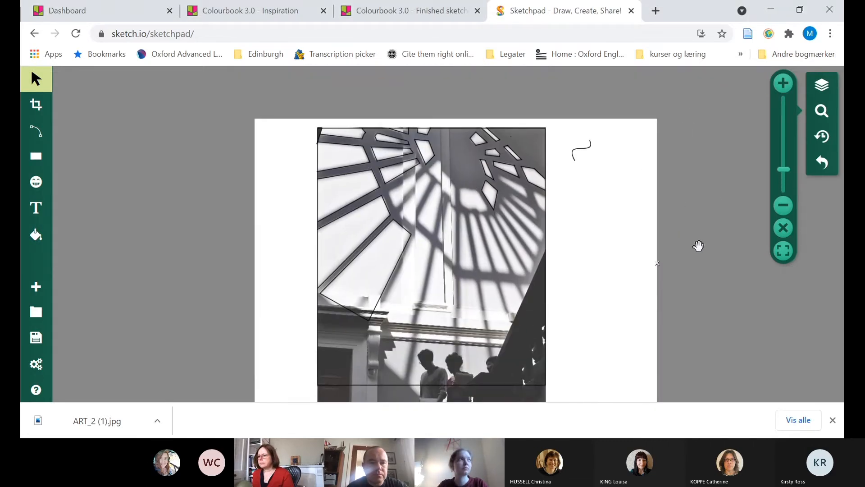
{"action": "left_click", "coordinate": [785, 83]}
{"action": "left_click", "coordinate": [784, 83]}
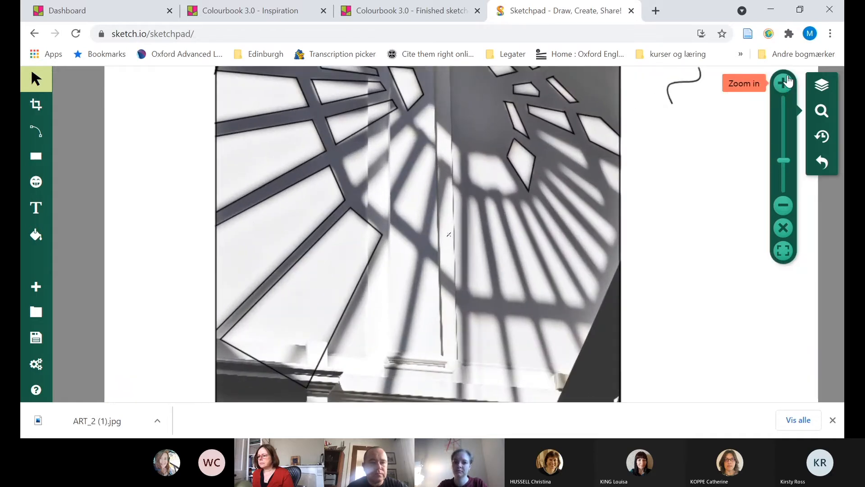
{"action": "left_click", "coordinate": [785, 83]}
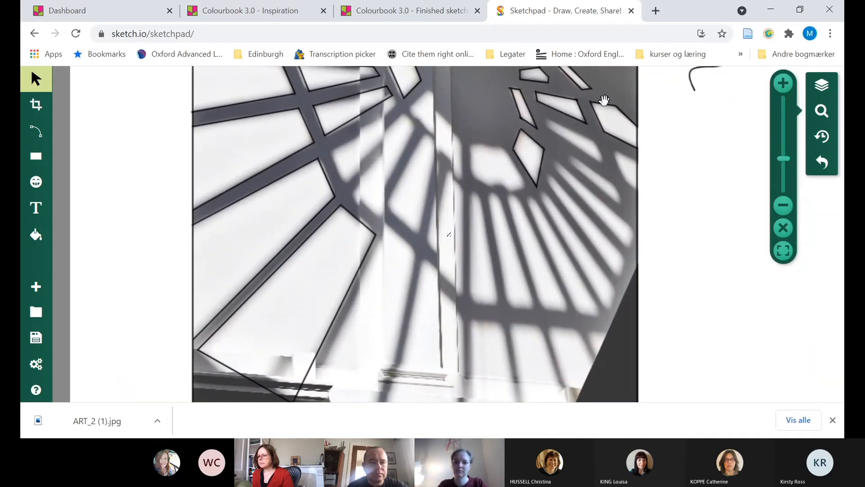
{"action": "left_click", "coordinate": [40, 135]}
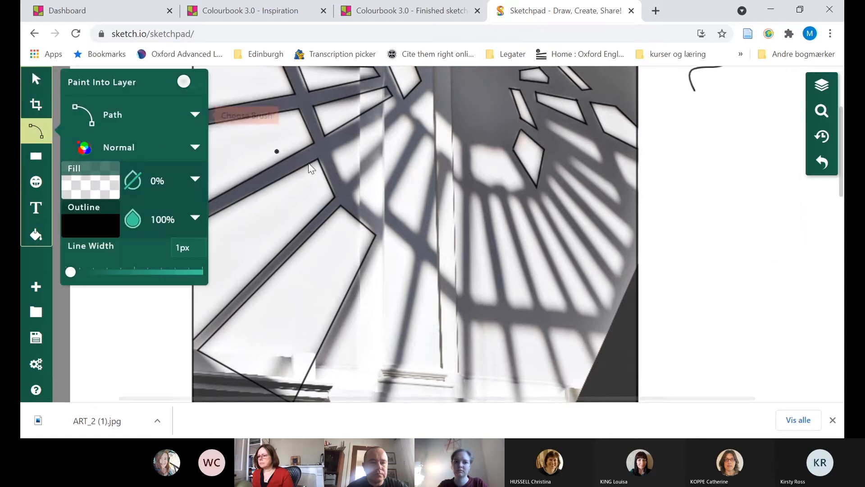
{"action": "scroll", "coordinate": [271, 144], "scroll_direction": "down", "scroll_amount": 2}
{"action": "scroll", "coordinate": [269, 148], "scroll_direction": "up", "scroll_amount": 3}
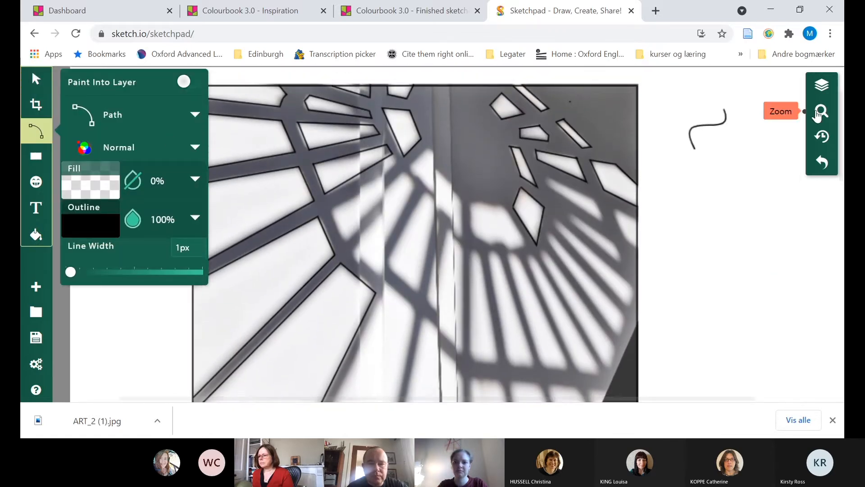
{"action": "left_click", "coordinate": [823, 110]}
{"action": "left_click", "coordinate": [784, 85]}
{"action": "left_click", "coordinate": [785, 87]}
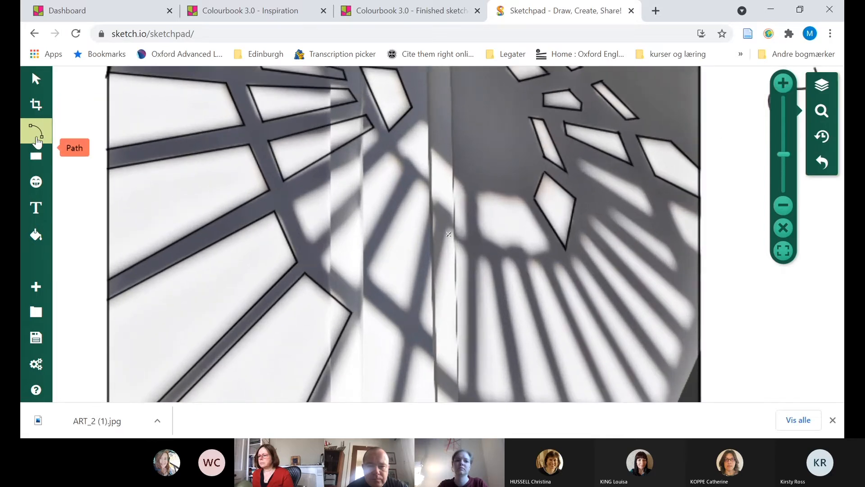
{"action": "left_click", "coordinate": [36, 131]}
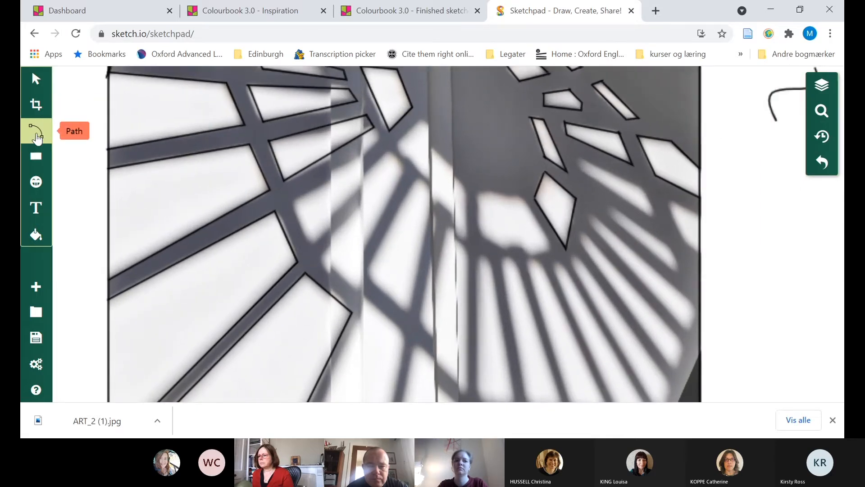
{"action": "left_click", "coordinate": [701, 216]}
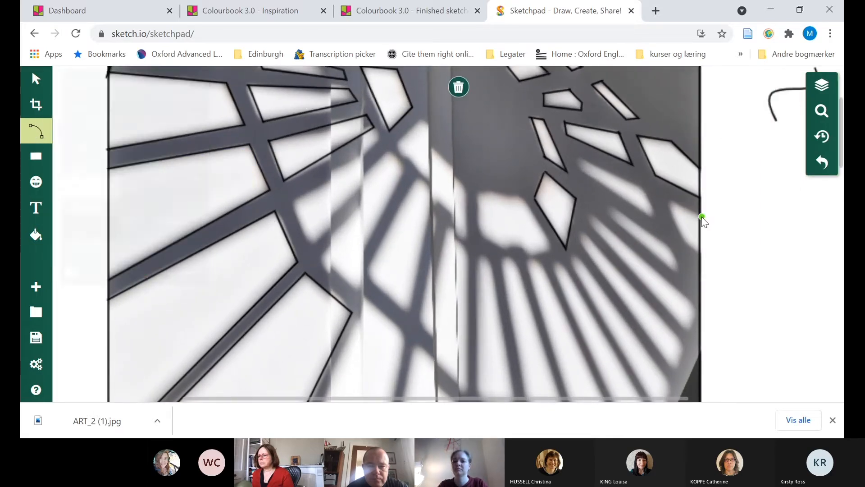
{"action": "left_click", "coordinate": [669, 201]}
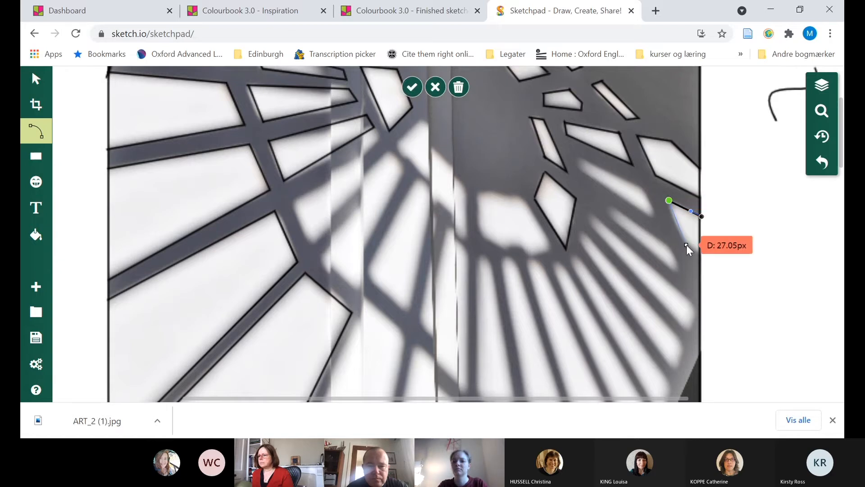
{"action": "left_click", "coordinate": [684, 242]}
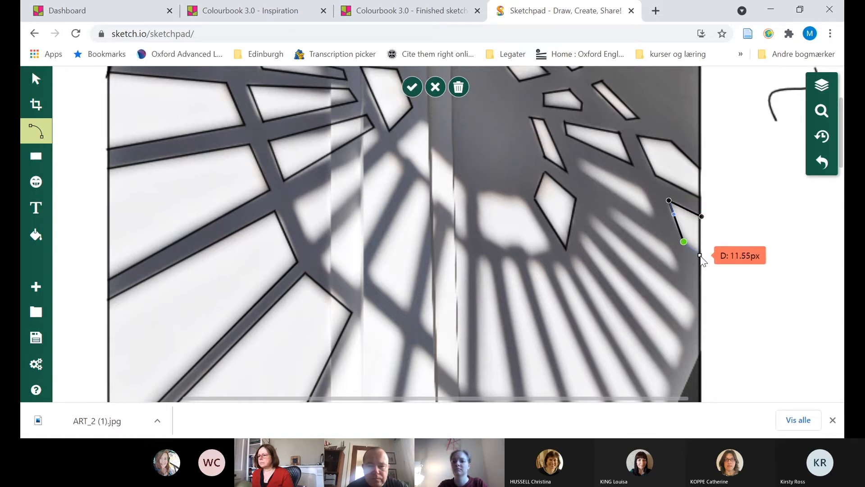
{"action": "double_click", "coordinate": [701, 256]}
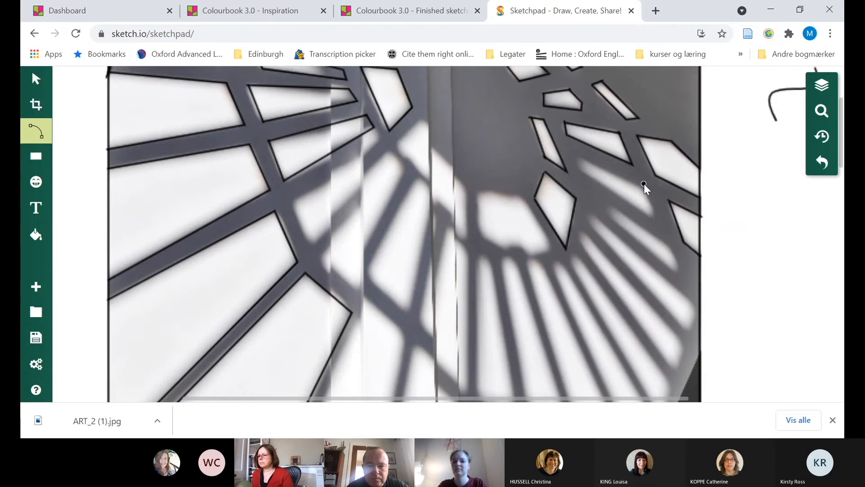
Outline the slanted four-sided light pane just inward of the edge pane, following its corners with straight path segments
{"action": "left_click", "coordinate": [579, 157]}
{"action": "left_click", "coordinate": [580, 170]}
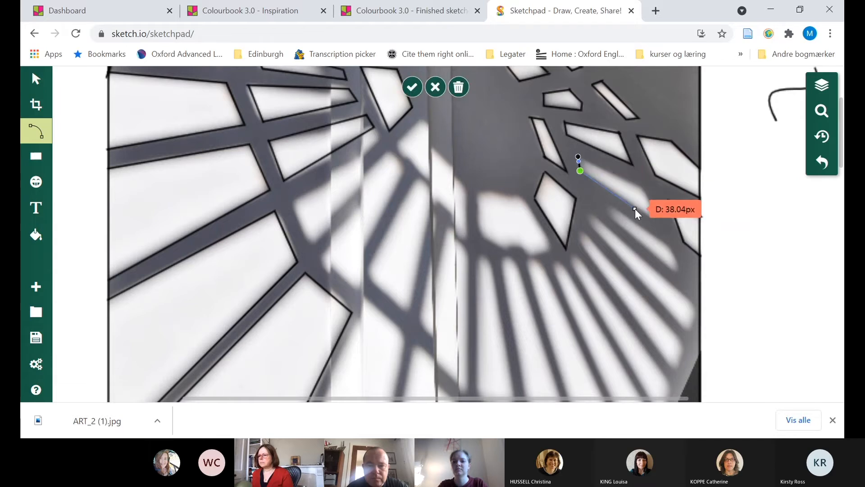
{"action": "left_click", "coordinate": [655, 220]}
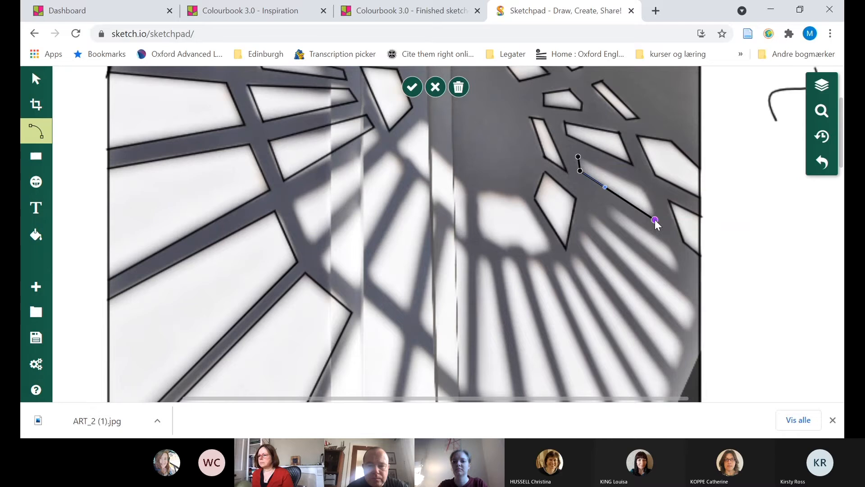
{"action": "key", "text": "Escape"}
{"action": "left_click", "coordinate": [643, 186]}
{"action": "left_click", "coordinate": [579, 159]}
{"action": "key", "text": "Escape"}
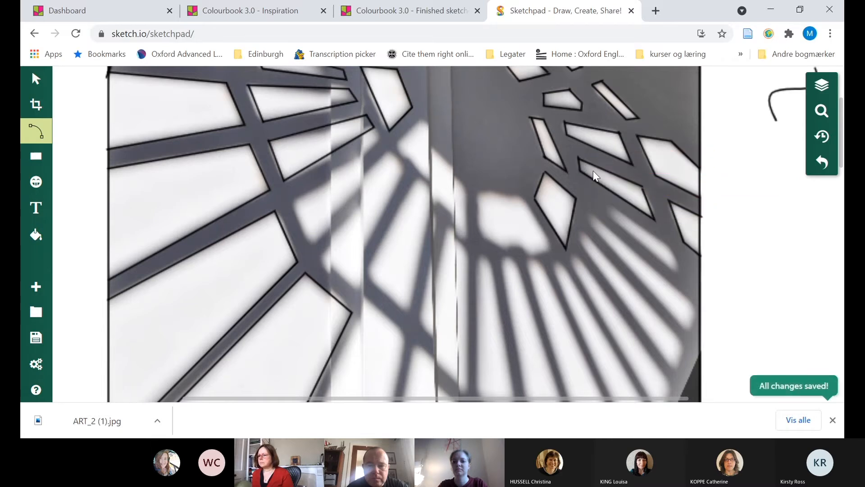
Undo the slanted pane's upper edge and redraw it as a straight line between its two upper corners
{"action": "left_click", "coordinate": [642, 156]}
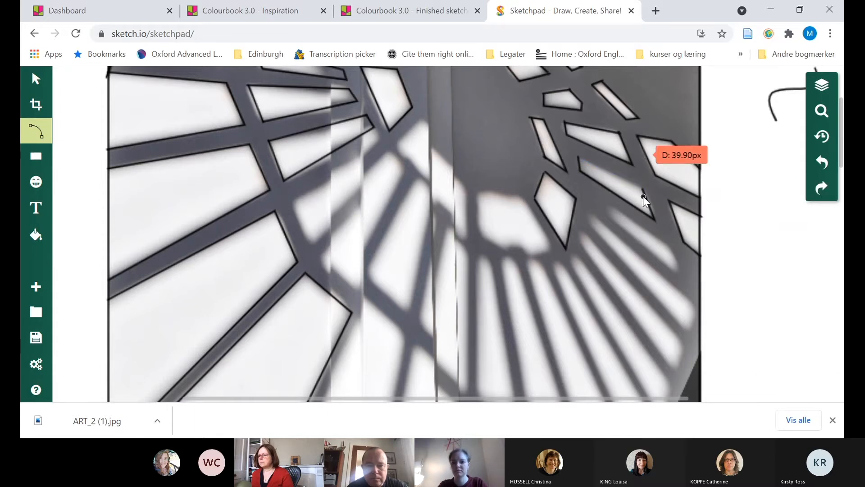
{"action": "left_click_drag", "start_coordinate": [643, 188], "coordinate": [579, 158]}
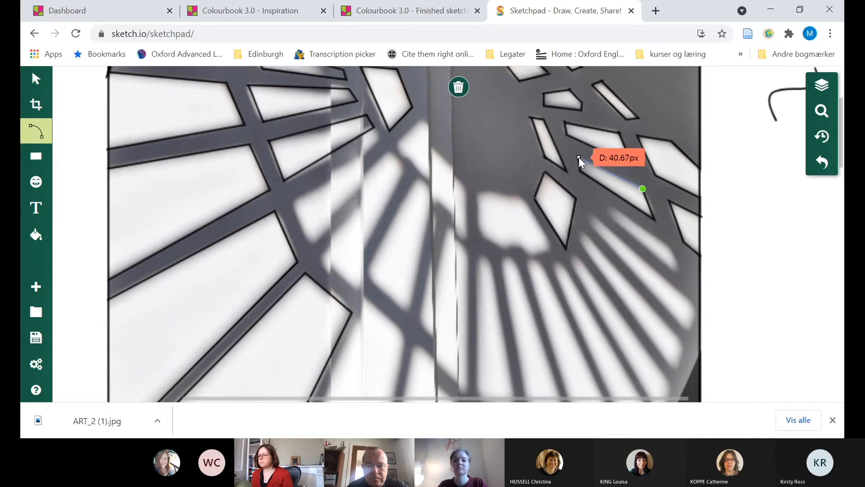
{"action": "double_click", "coordinate": [579, 158]}
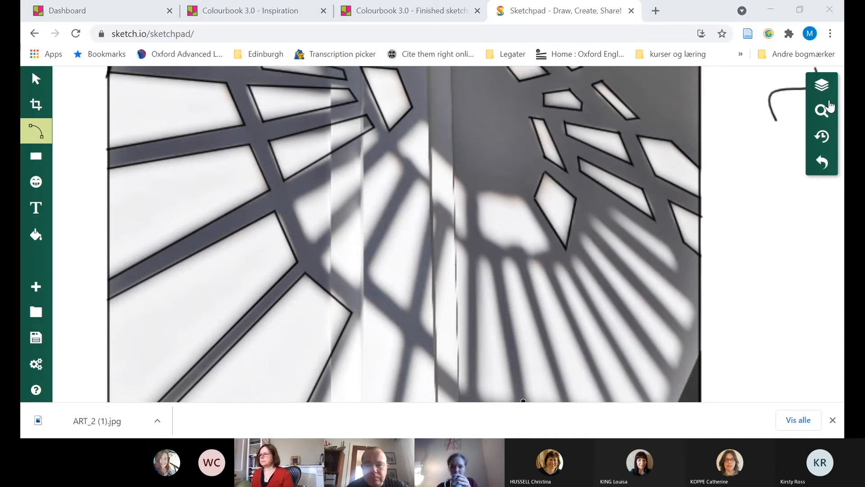
Trace the thin light strip directly below the slanted pane as a closed four-sided outline
{"action": "left_click", "coordinate": [576, 413]}
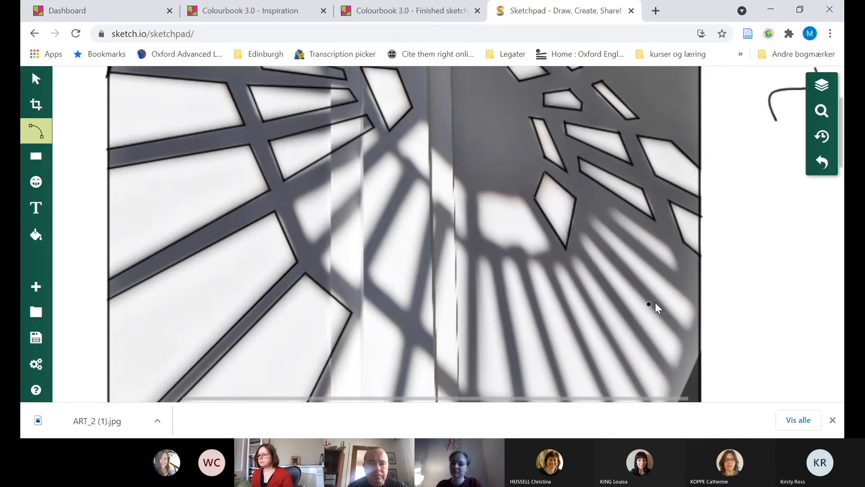
{"action": "mouse_move", "coordinate": [676, 269]}
{"action": "left_mouse_down"}
{"action": "mouse_move", "coordinate": [635, 260]}
{"action": "mouse_move", "coordinate": [613, 217]}
{"action": "mouse_move", "coordinate": [670, 242]}
{"action": "mouse_move", "coordinate": [676, 270]}
{"action": "left_mouse_up"}
{"action": "key", "text": "Return"}
{"action": "left_click", "coordinate": [672, 249]}
{"action": "key", "text": "Return"}
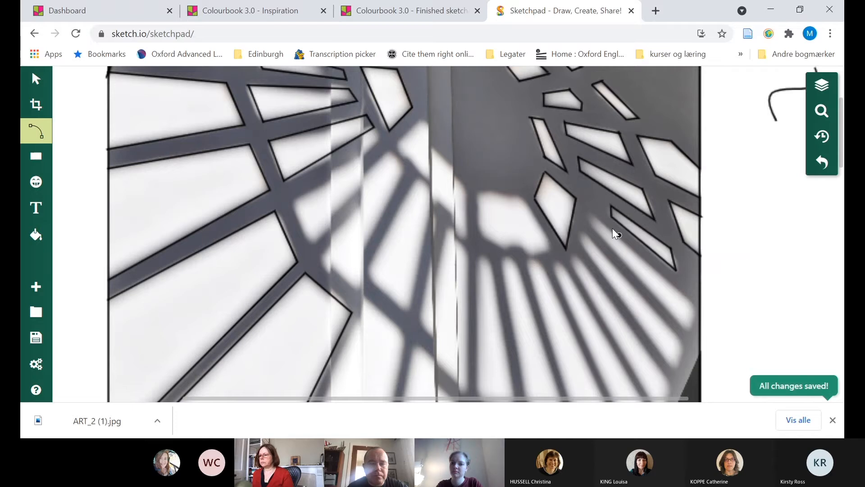
Outline the long light strip below the thin one, following its four corners out towards the photo's right edge
{"action": "left_click", "coordinate": [590, 211]}
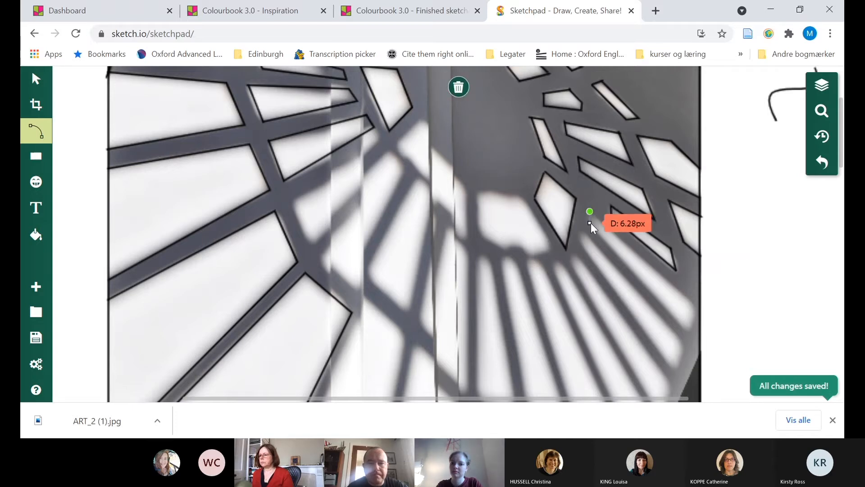
{"action": "left_click", "coordinate": [592, 226]}
{"action": "left_click", "coordinate": [689, 334]}
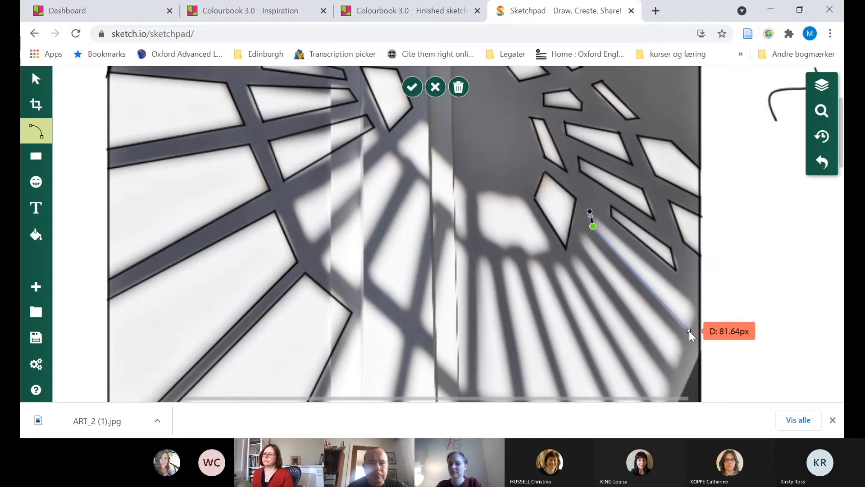
{"action": "left_click", "coordinate": [697, 309]}
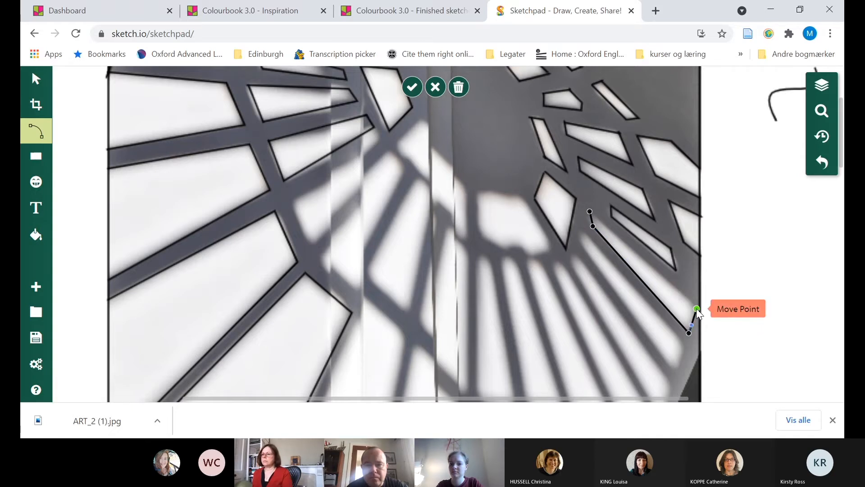
{"action": "key", "text": "Return"}
{"action": "left_click", "coordinate": [697, 310]}
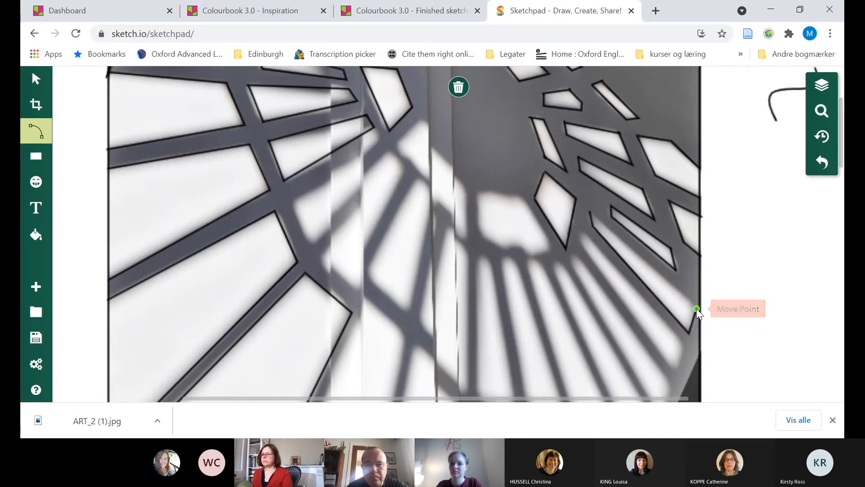
{"action": "left_click", "coordinate": [591, 213]}
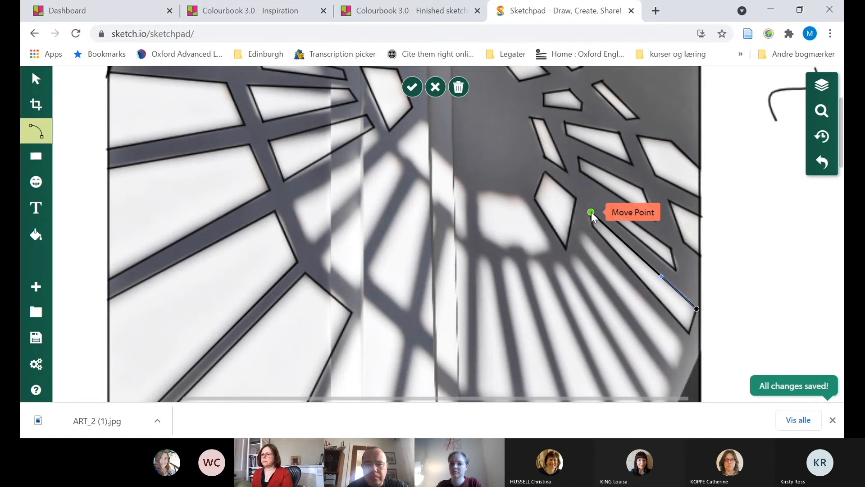
{"action": "key", "text": "Return"}
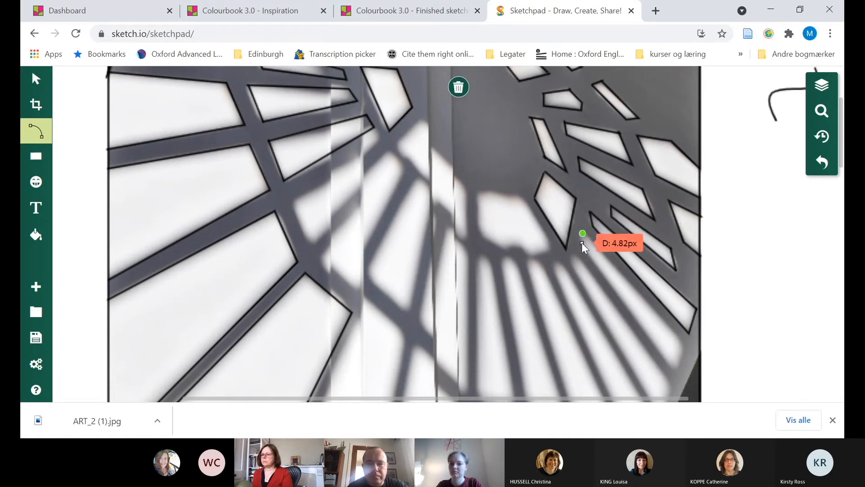
Trace the following long light strip, ending just above the dark staircase area, as a closed four-sided outline
{"action": "left_click", "coordinate": [582, 243]}
{"action": "left_click", "coordinate": [674, 370]}
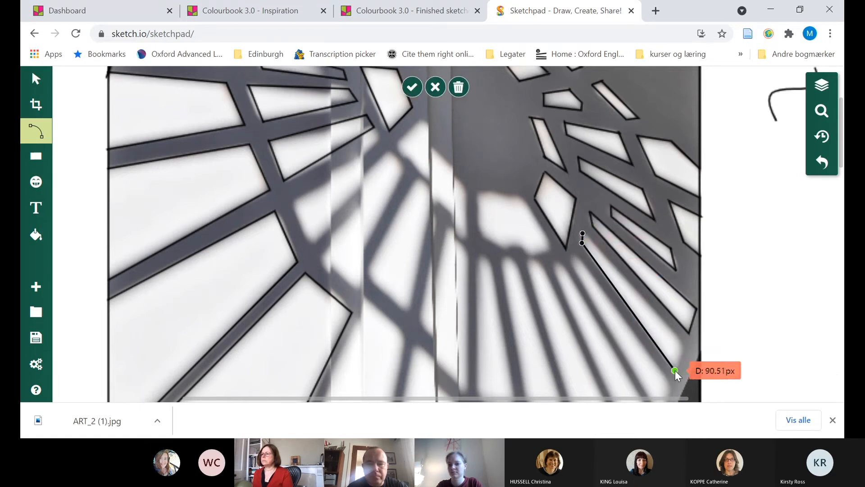
{"action": "left_click", "coordinate": [686, 347]}
{"action": "left_click", "coordinate": [686, 347]}
{"action": "left_click", "coordinate": [686, 347]}
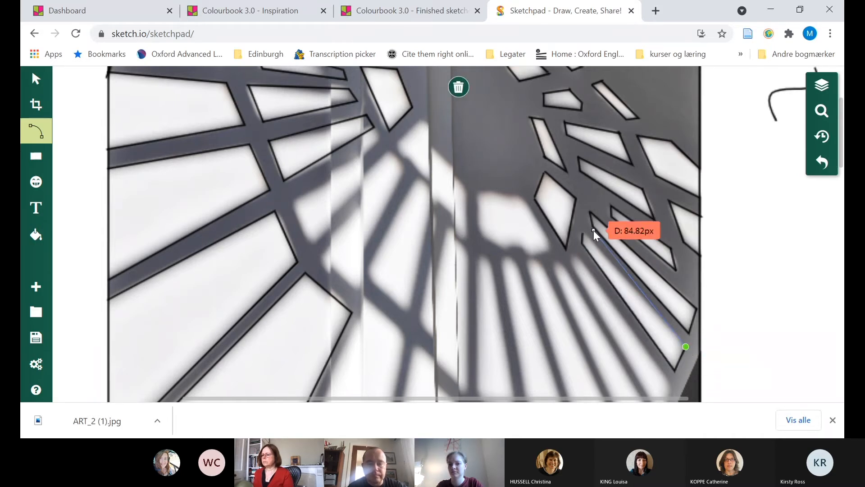
{"action": "left_click", "coordinate": [582, 234]}
{"action": "left_click", "coordinate": [583, 234]}
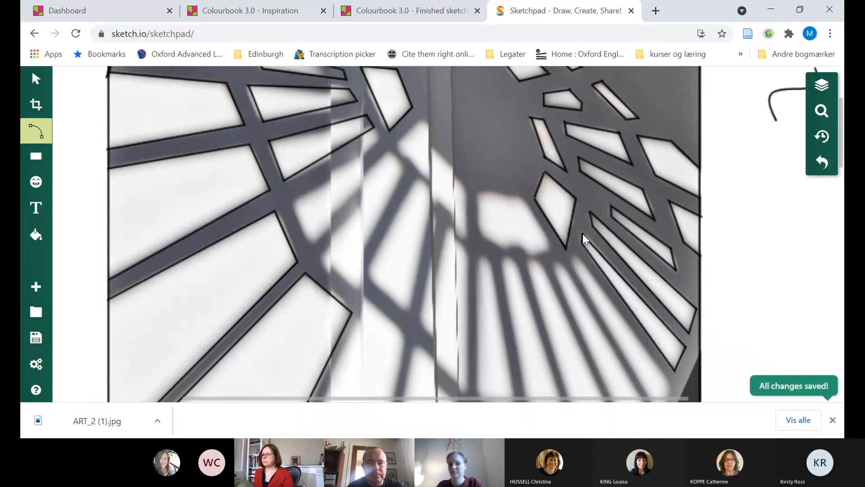
Trace the six-cornered light pane directly left of the kite-shaped pane as a closed outline, following its angled lower edge
{"action": "left_click", "coordinate": [523, 195]}
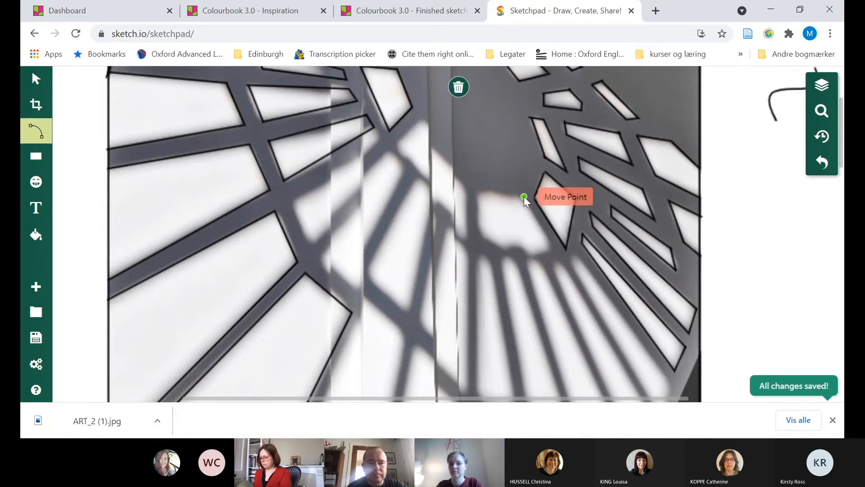
{"action": "left_click", "coordinate": [556, 250]}
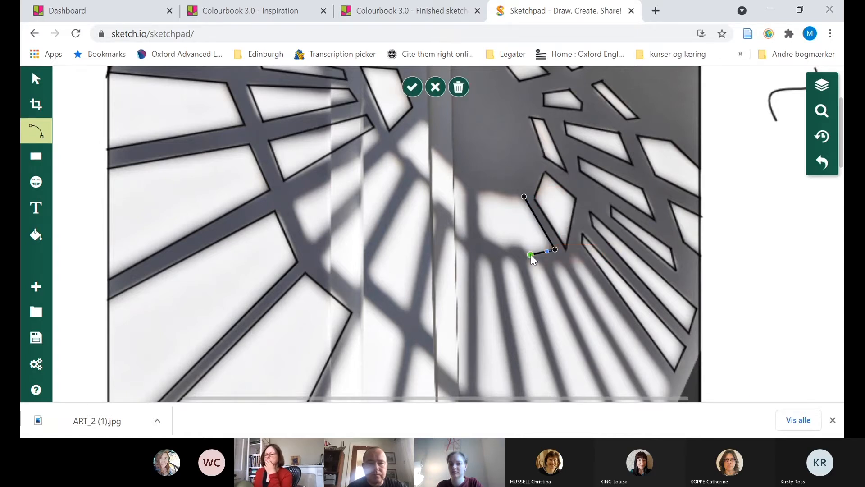
{"action": "left_click", "coordinate": [508, 249]}
{"action": "left_click", "coordinate": [485, 236]}
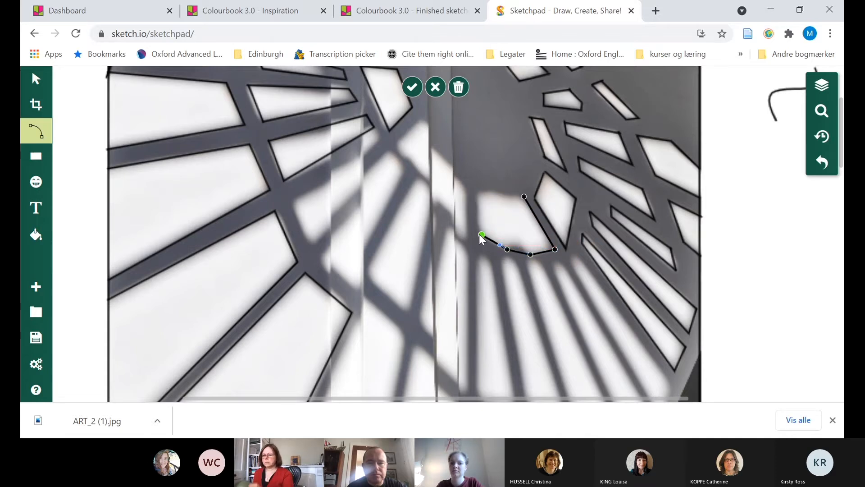
{"action": "left_click", "coordinate": [477, 192]}
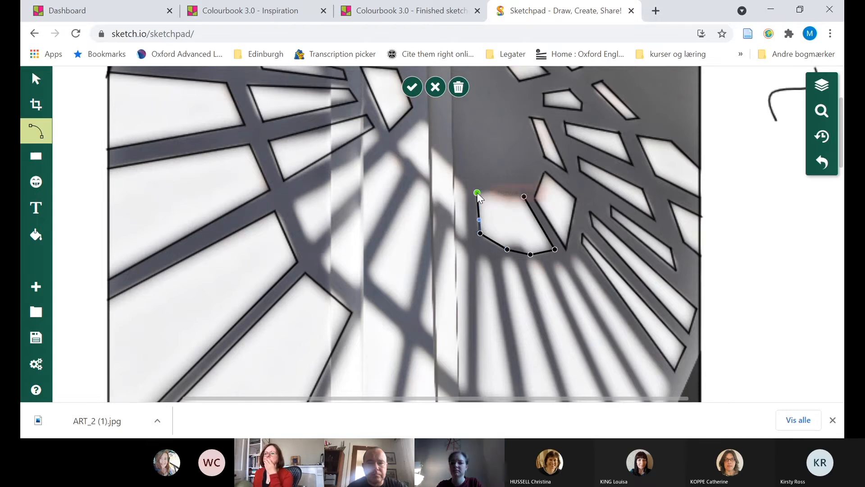
{"action": "key", "text": "Return"}
{"action": "left_click", "coordinate": [477, 192]}
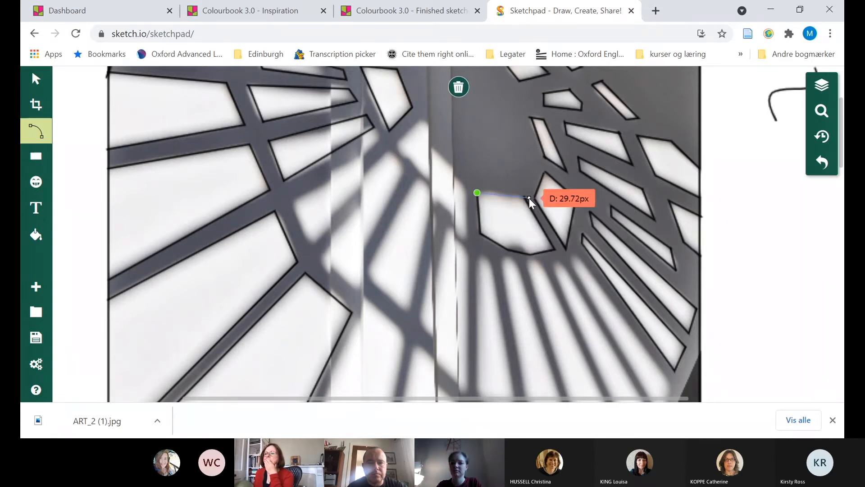
{"action": "left_click", "coordinate": [526, 198]}
{"action": "key", "text": "Return"}
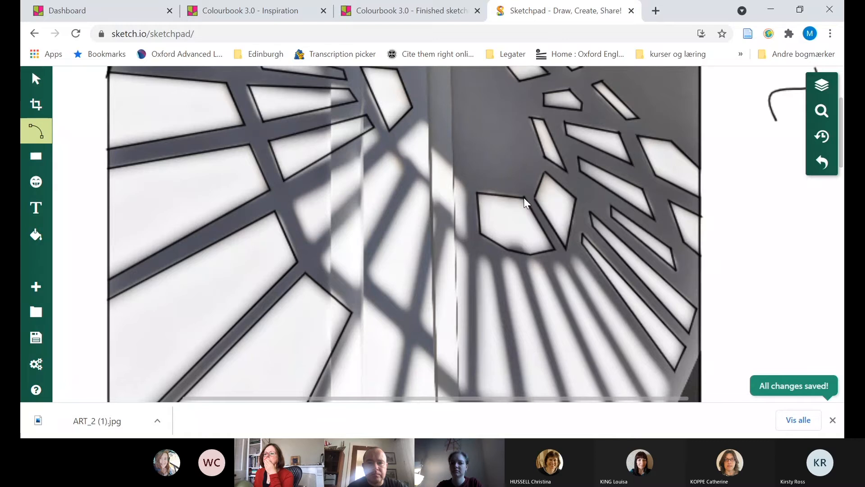
Outline the tapering four-sided light pane near the middle of the photo, crossing the vertical wall edge, as a closed shape
{"action": "left_click", "coordinate": [430, 192]}
{"action": "left_click_drag", "start_coordinate": [420, 178], "coordinate": [436, 192]}
{"action": "left_click", "coordinate": [437, 192]}
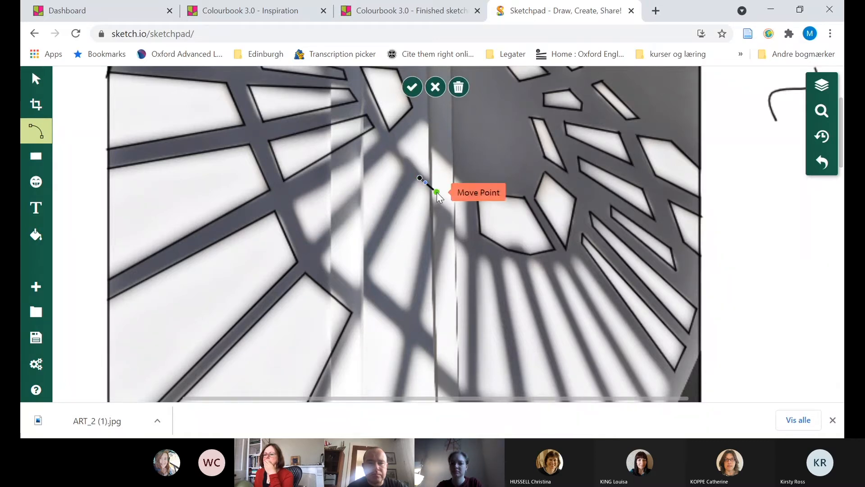
{"action": "left_click", "coordinate": [409, 315]}
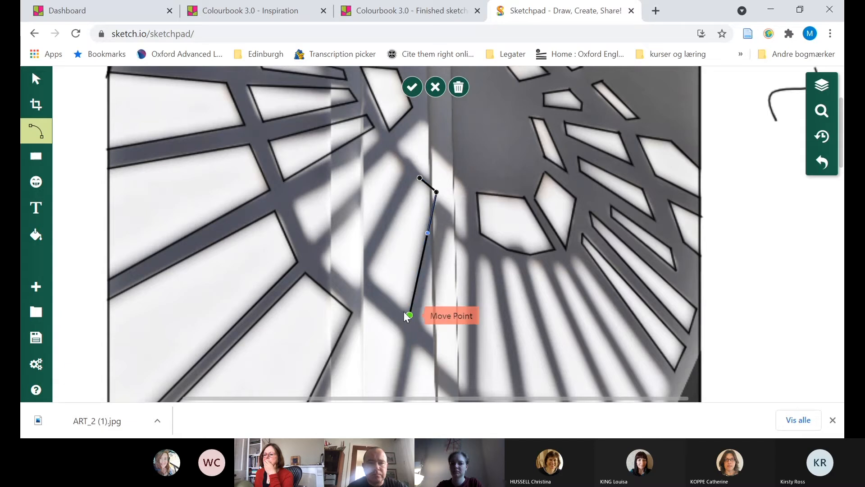
{"action": "left_click", "coordinate": [364, 275]}
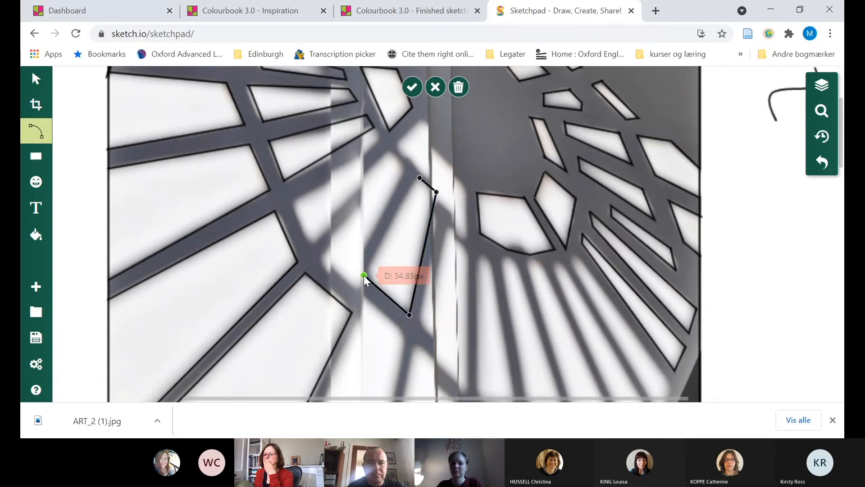
{"action": "left_click", "coordinate": [364, 275]}
{"action": "left_click", "coordinate": [364, 275]}
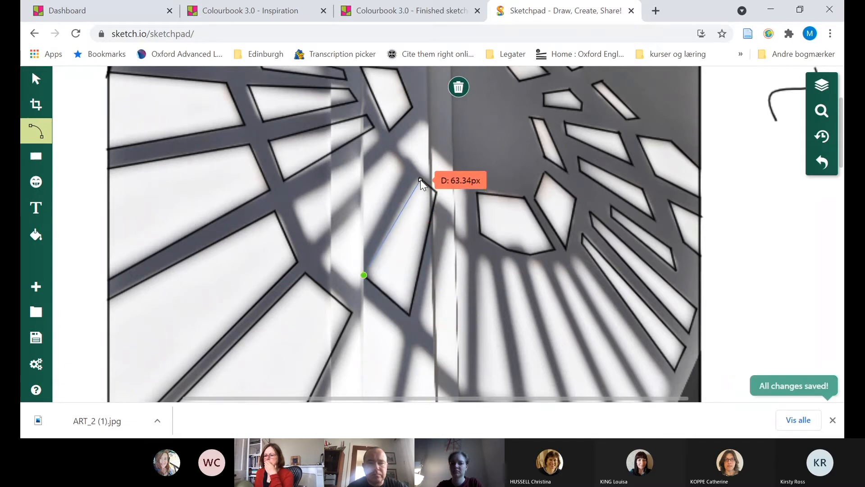
{"action": "key", "text": "Escape"}
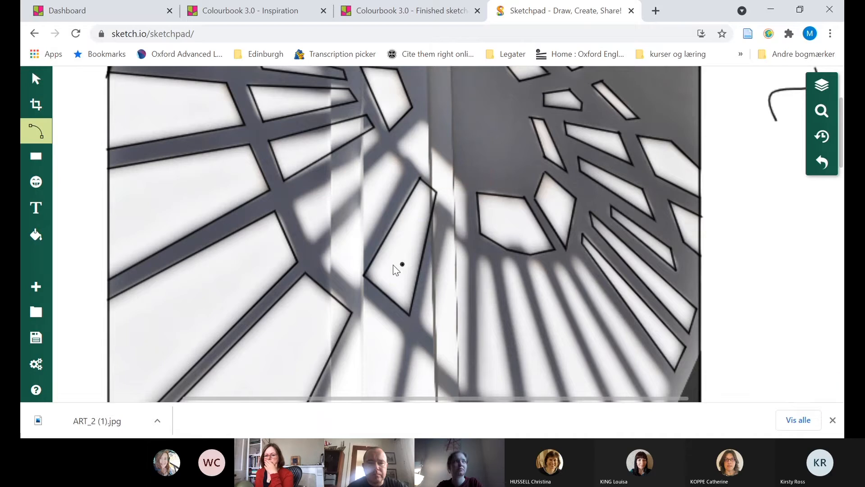
Trace the narrow light strip bordering the dark staircase area, below the last traced long strip, as a closed four-sided outline
{"action": "scroll", "coordinate": [528, 266], "scroll_direction": "down", "scroll_amount": 3}
{"action": "scroll", "coordinate": [529, 267], "scroll_direction": "down", "scroll_amount": 2}
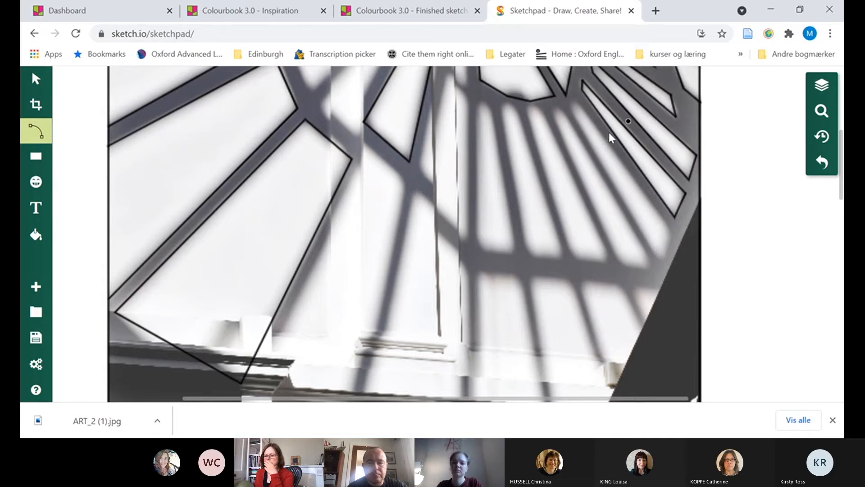
{"action": "left_click", "coordinate": [575, 101]}
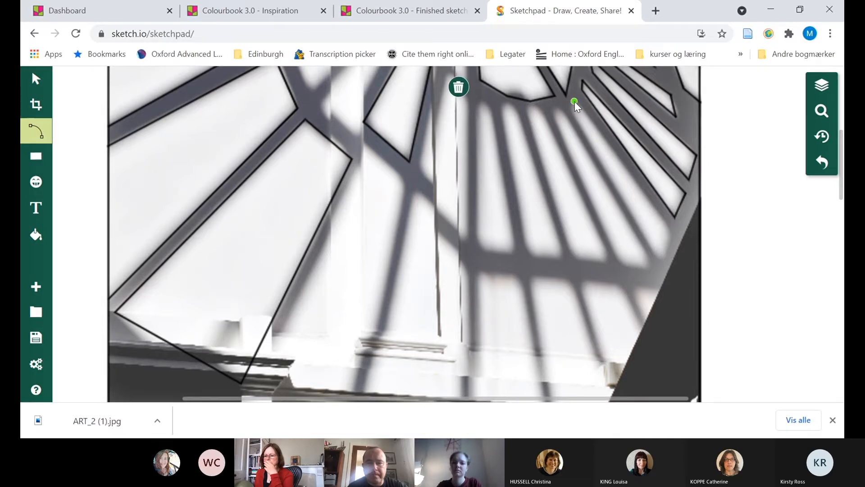
{"action": "left_click", "coordinate": [570, 109]}
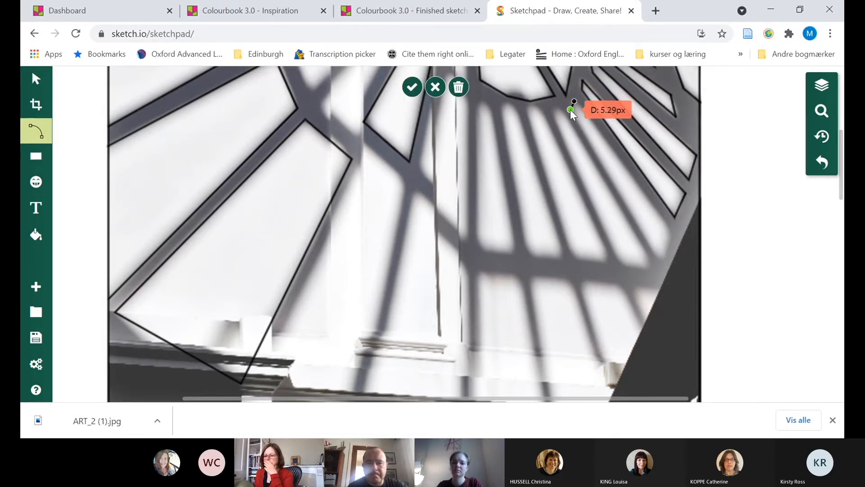
{"action": "left_click", "coordinate": [661, 263]}
{"action": "left_click", "coordinate": [672, 234]}
{"action": "left_click", "coordinate": [673, 234]}
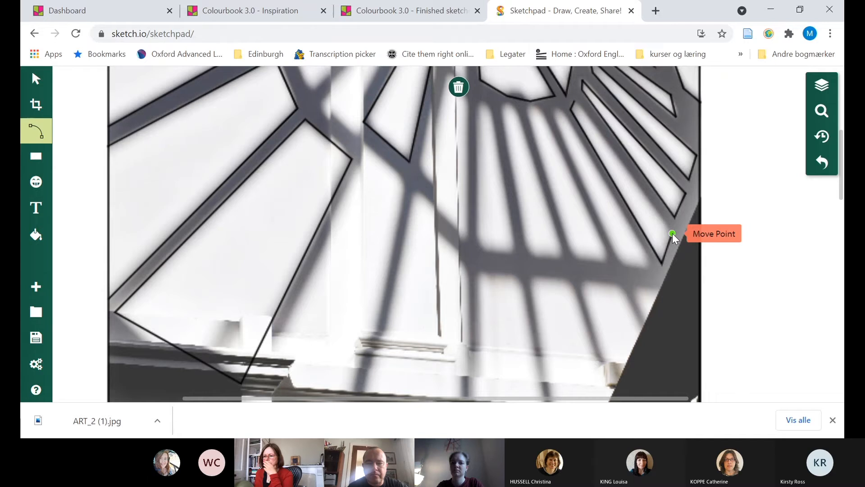
{"action": "left_click", "coordinate": [576, 101]}
{"action": "left_click", "coordinate": [576, 101]}
Outline the adjoining light strip to the left, from its short upper edge down to the dark horizontal shadow band, and close it
{"action": "left_click", "coordinate": [552, 109]}
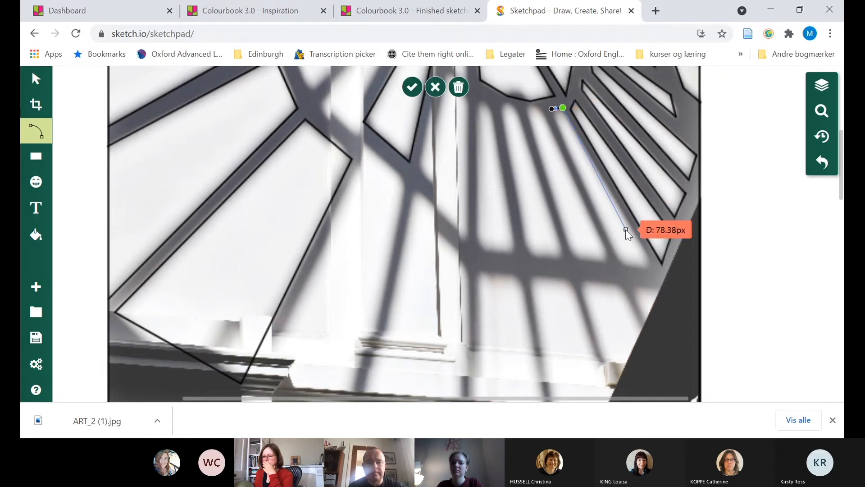
{"action": "left_click", "coordinate": [656, 270]}
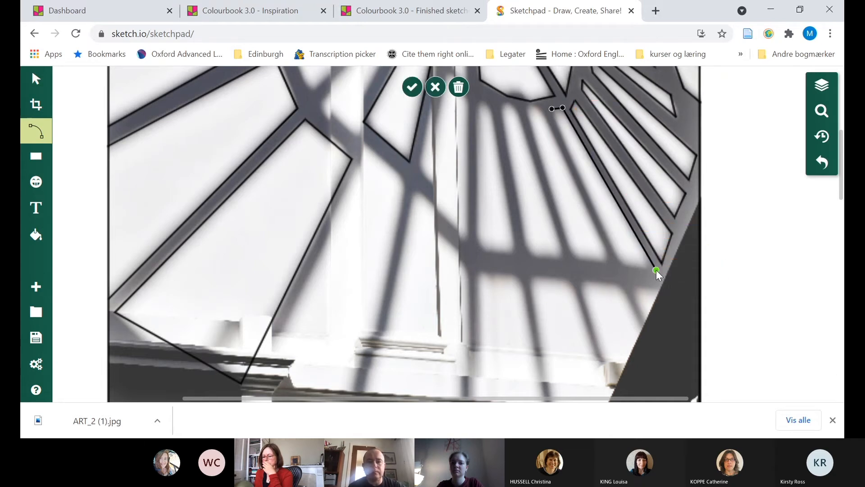
{"action": "left_click", "coordinate": [623, 264]}
{"action": "left_click", "coordinate": [623, 263]}
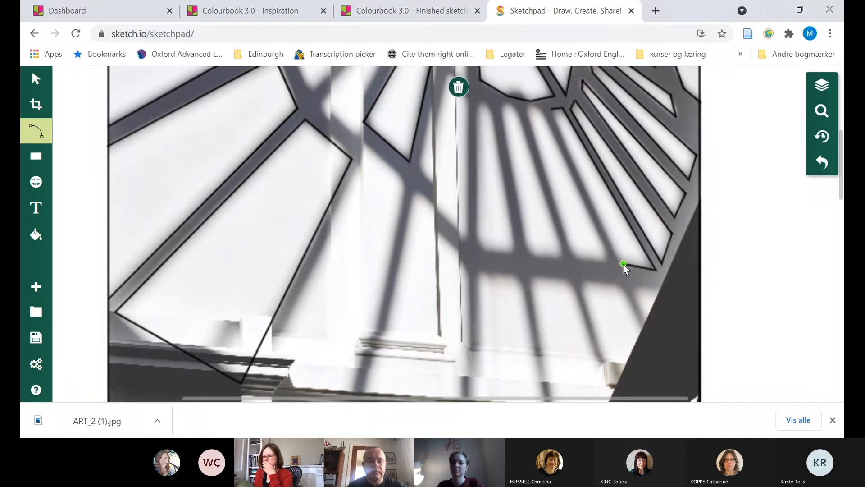
{"action": "left_click", "coordinate": [553, 109]}
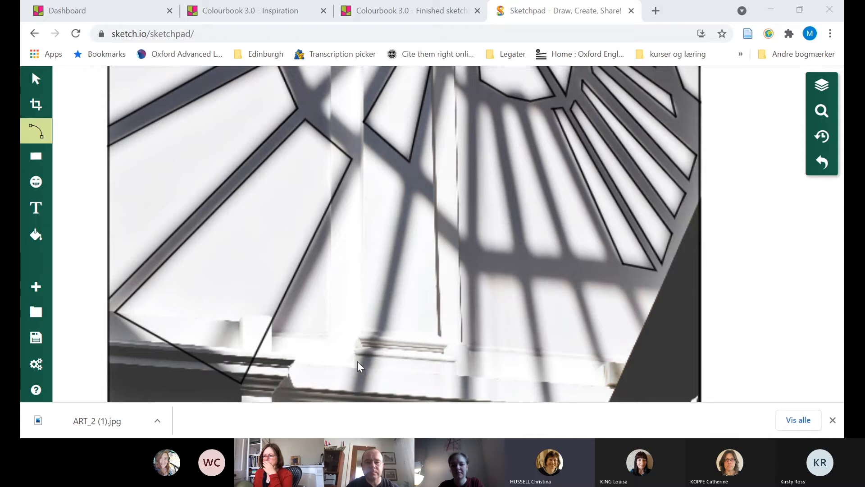
Select the background photo with the Select tool and examine the traced outlines and the untraced lower part with the figures
{"action": "left_click", "coordinate": [663, 402]}
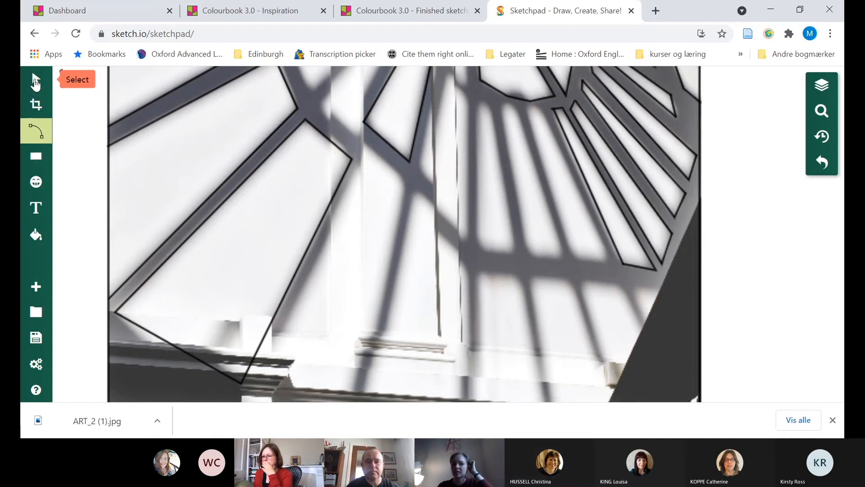
{"action": "left_click", "coordinate": [36, 83]}
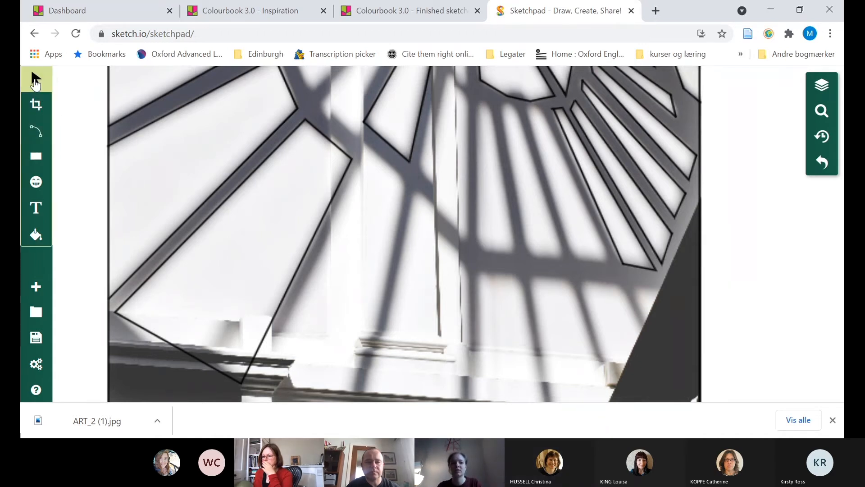
{"action": "scroll", "coordinate": [537, 283], "scroll_direction": "down", "scroll_amount": 5}
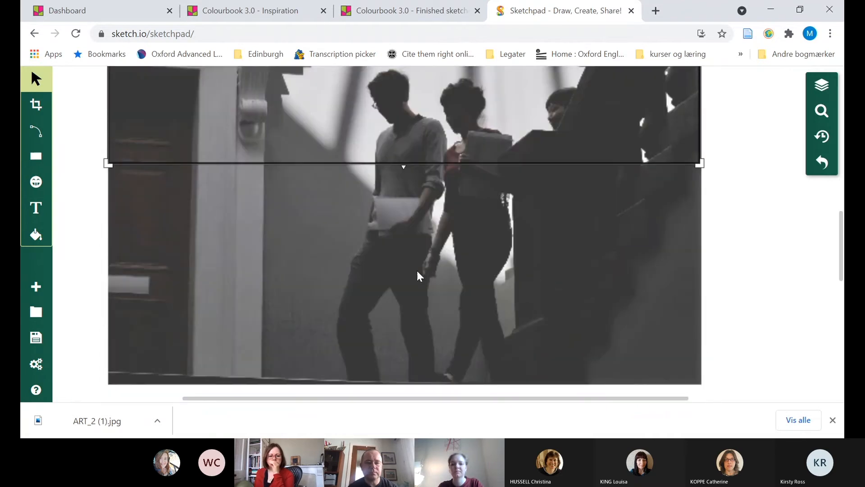
{"action": "left_click", "coordinate": [417, 272]}
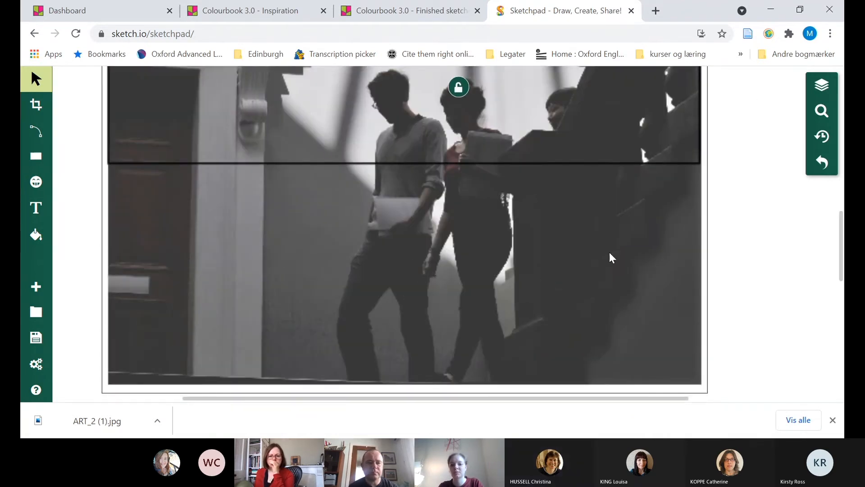
{"action": "scroll", "coordinate": [708, 229], "scroll_direction": "down", "scroll_amount": 4}
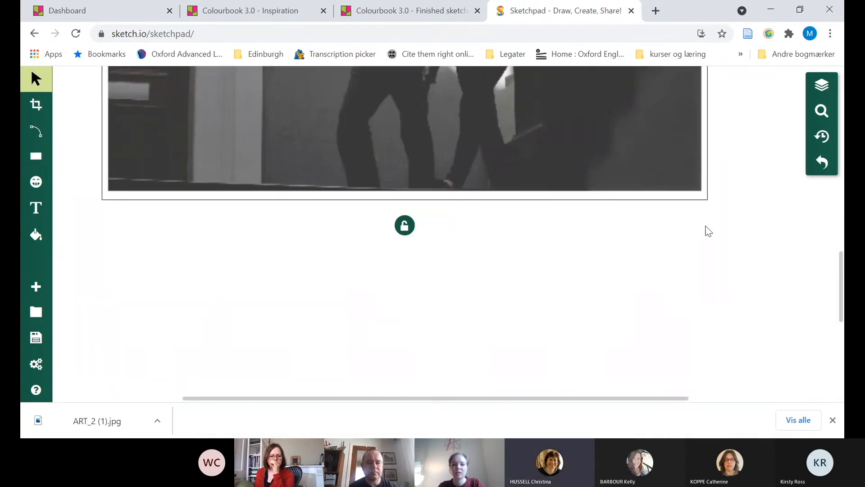
{"action": "scroll", "coordinate": [709, 231], "scroll_direction": "up", "scroll_amount": 2}
{"action": "scroll", "coordinate": [709, 231], "scroll_direction": "down", "scroll_amount": 6}
{"action": "scroll", "coordinate": [709, 231], "scroll_direction": "up", "scroll_amount": 10}
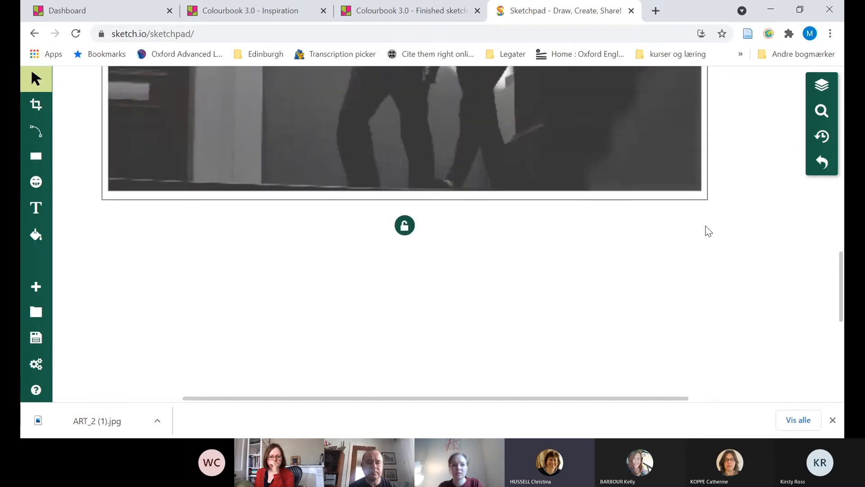
{"action": "scroll", "coordinate": [708, 231], "scroll_direction": "up", "scroll_amount": 10}
{"action": "scroll", "coordinate": [709, 231], "scroll_direction": "down", "scroll_amount": 3}
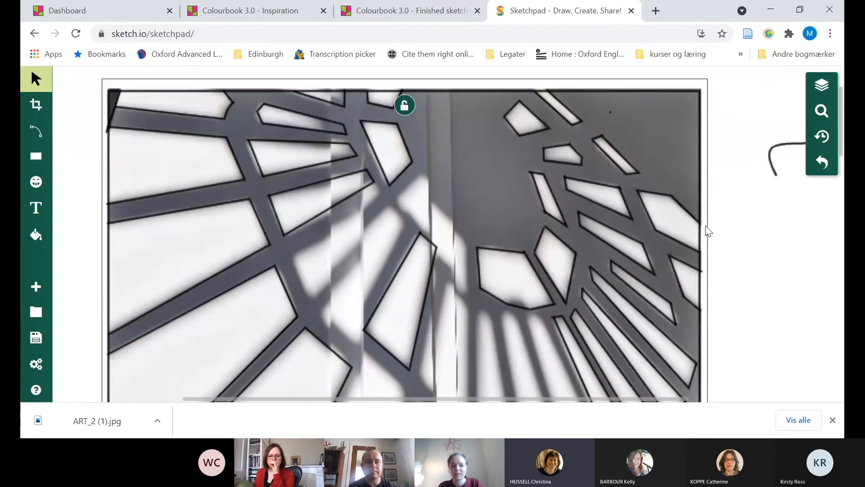
{"action": "scroll", "coordinate": [707, 229], "scroll_direction": "up", "scroll_amount": 3}
{"action": "scroll", "coordinate": [705, 228], "scroll_direction": "down", "scroll_amount": 6}
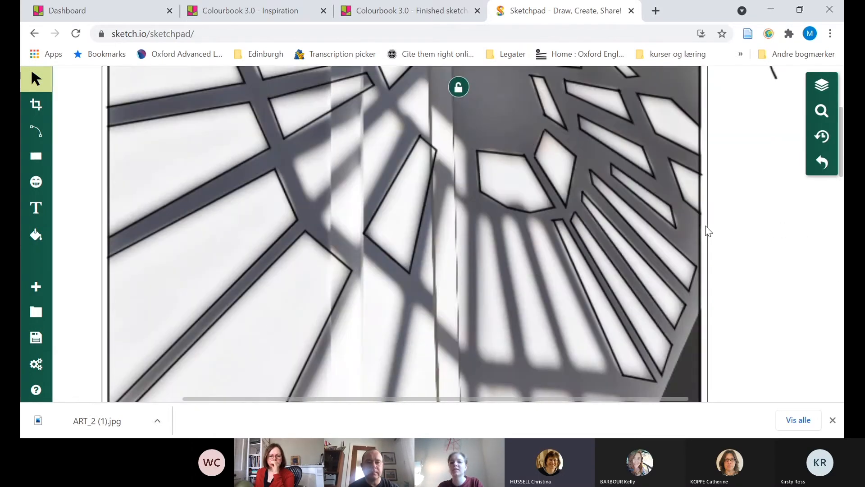
Unlock the background photo and lock it again through its options
{"action": "scroll", "coordinate": [676, 215], "scroll_direction": "down", "scroll_amount": 10}
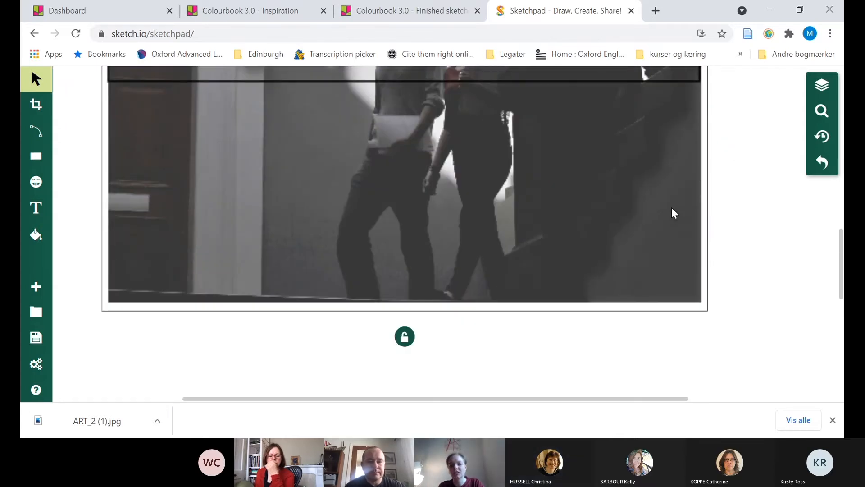
{"action": "left_click", "coordinate": [405, 342]}
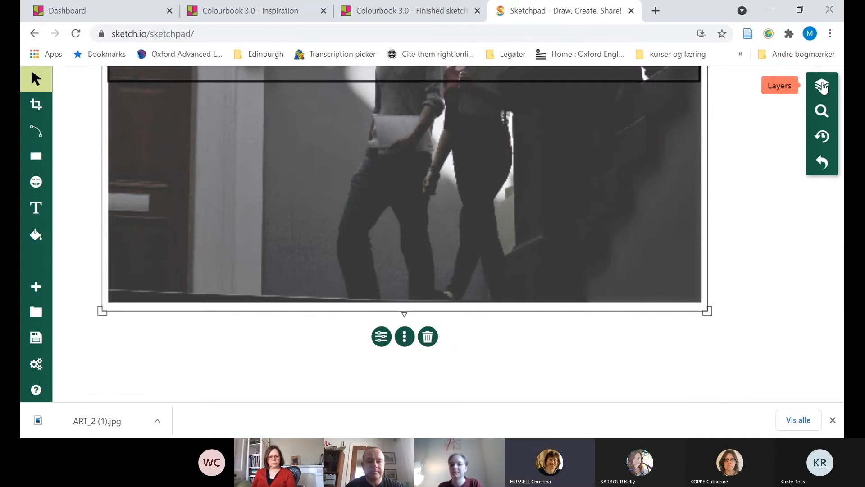
{"action": "left_click", "coordinate": [405, 337]}
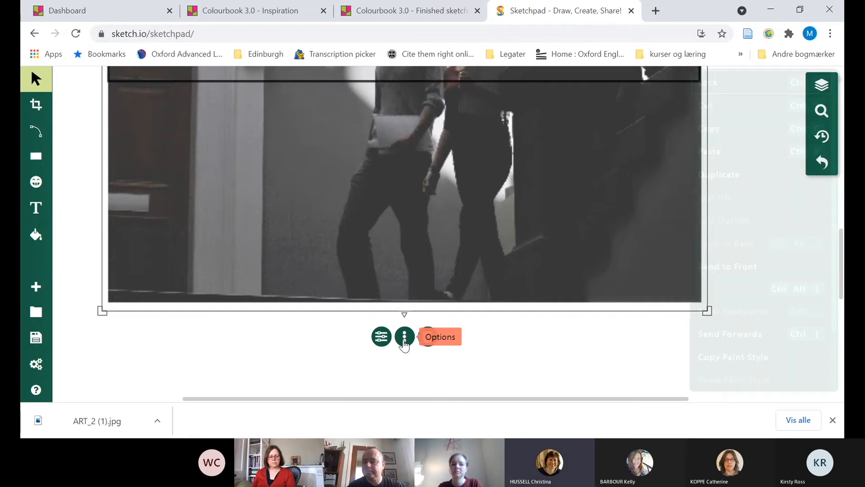
{"action": "left_click", "coordinate": [763, 83]}
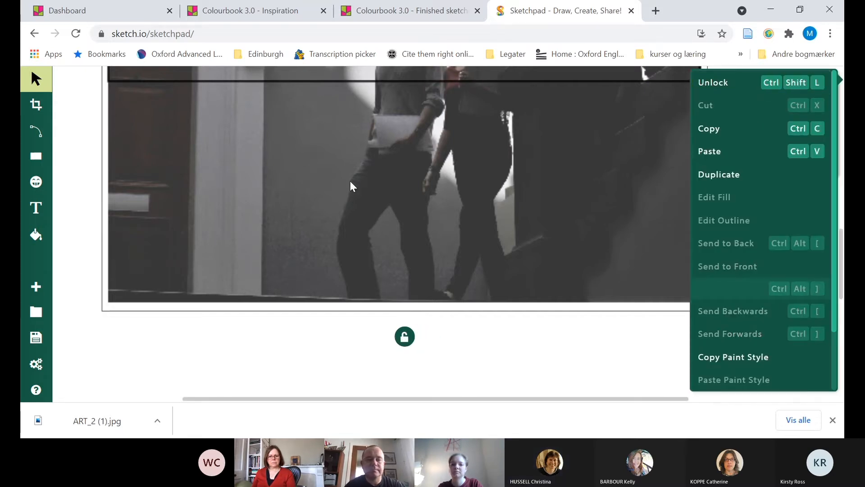
With the Path tool, trace the light strip just left of the outlined strips beside the staircase as a closed four-sided outline
{"action": "scroll", "coordinate": [145, 198], "scroll_direction": "down", "scroll_amount": 2}
{"action": "scroll", "coordinate": [145, 195], "scroll_direction": "down", "scroll_amount": 2}
{"action": "scroll", "coordinate": [79, 153], "scroll_direction": "up", "scroll_amount": 12}
{"action": "left_click", "coordinate": [39, 134]}
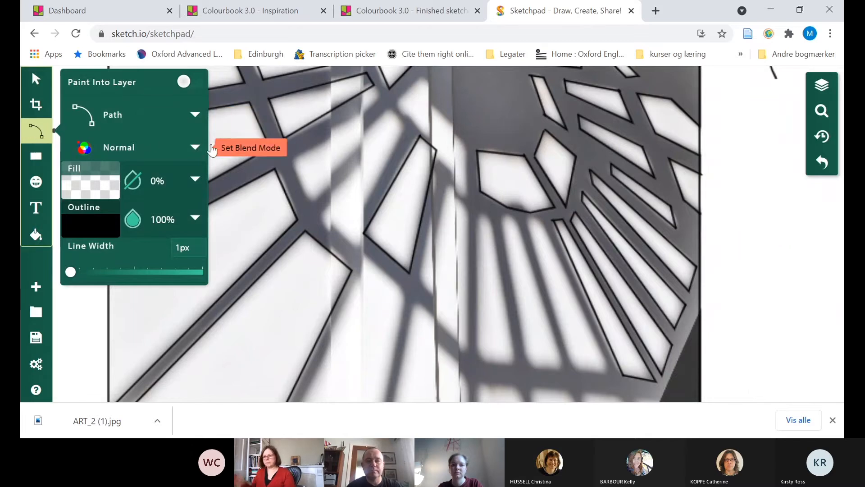
{"action": "left_click", "coordinate": [527, 222]}
{"action": "left_click", "coordinate": [542, 221]}
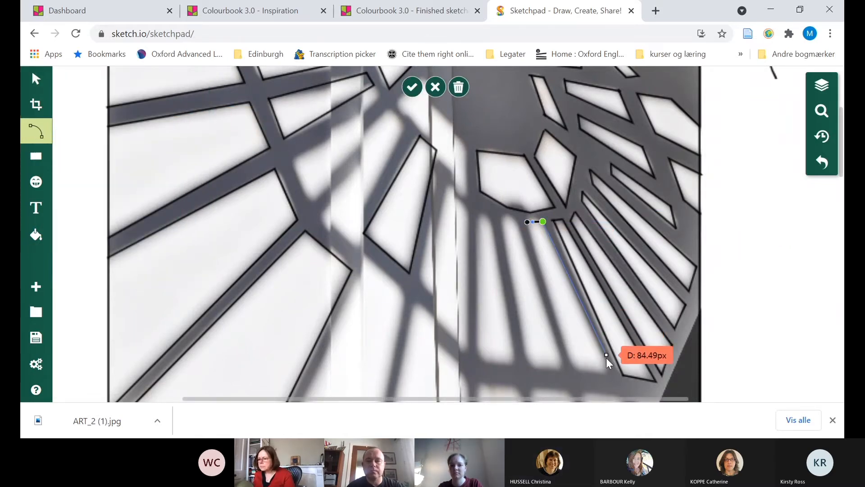
{"action": "left_click", "coordinate": [607, 372]}
{"action": "left_click", "coordinate": [576, 371]}
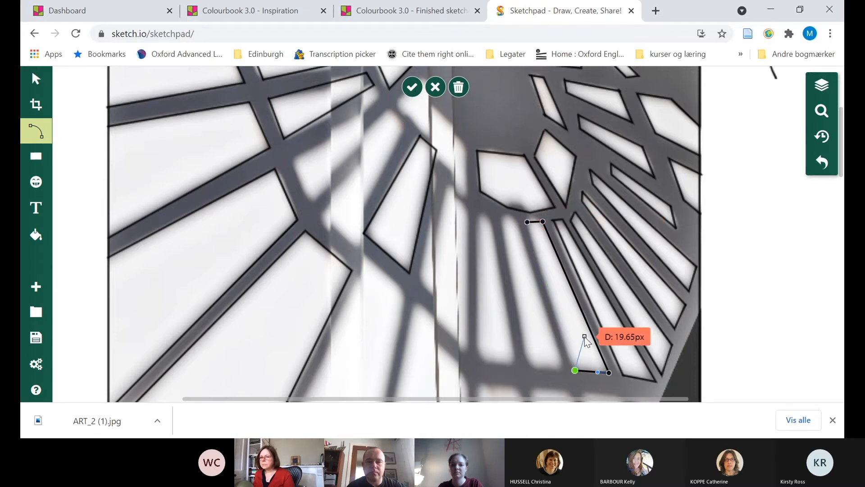
{"action": "left_click", "coordinate": [575, 370]}
{"action": "left_click", "coordinate": [574, 370]}
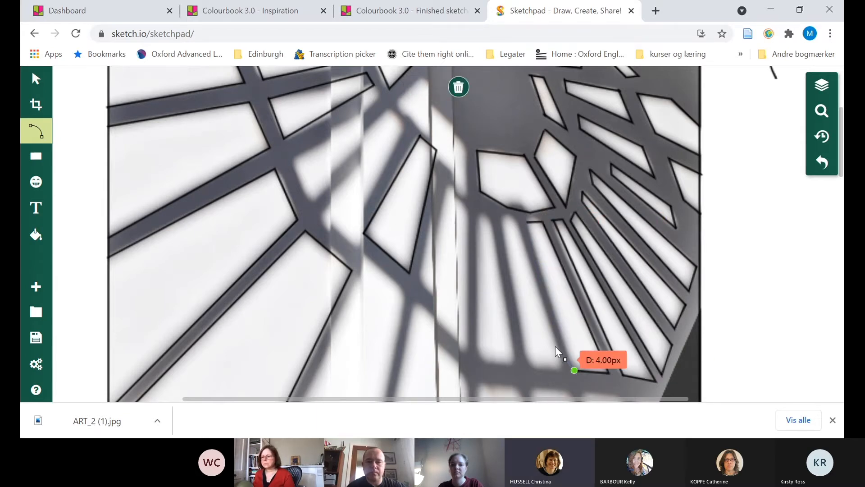
{"action": "double_click", "coordinate": [529, 223]}
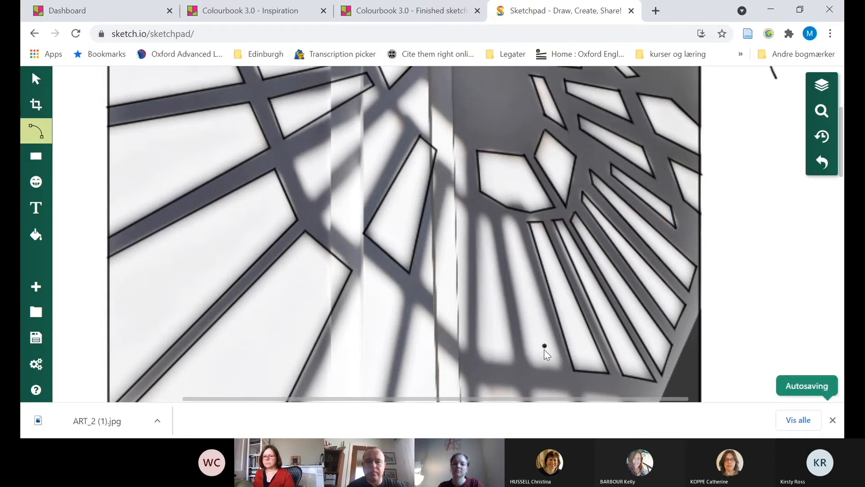
Outline the second-to-last light strip above the dark horizontal shadow band as a closed four-sided shape with a left edge about 86 px long
{"action": "left_click", "coordinate": [529, 367]}
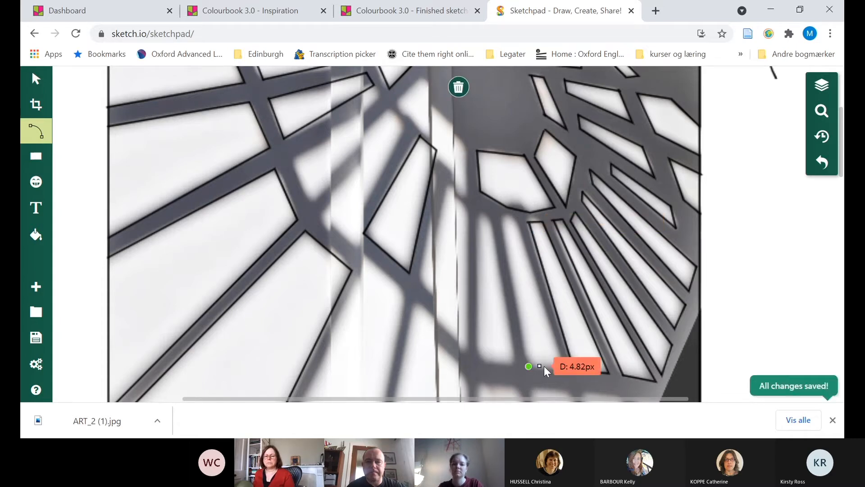
{"action": "left_click", "coordinate": [563, 368]}
{"action": "left_click", "coordinate": [517, 221]}
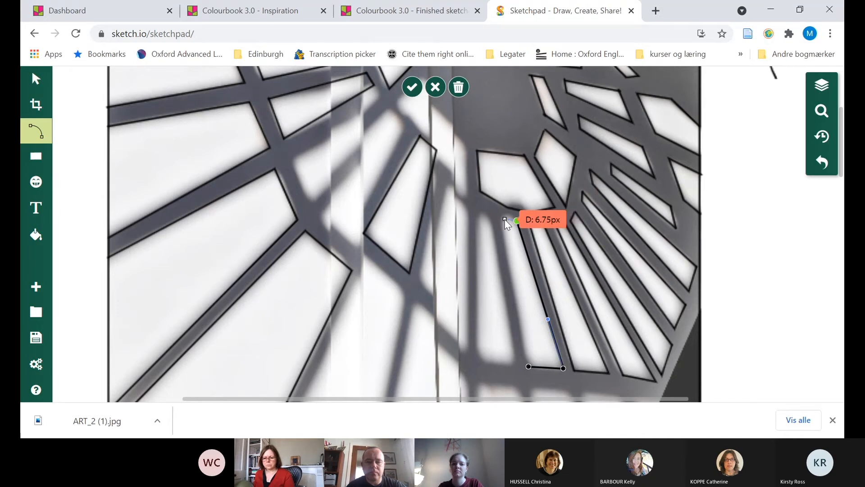
{"action": "left_click", "coordinate": [504, 219]}
{"action": "left_click", "coordinate": [504, 220]}
{"action": "left_click", "coordinate": [504, 219]}
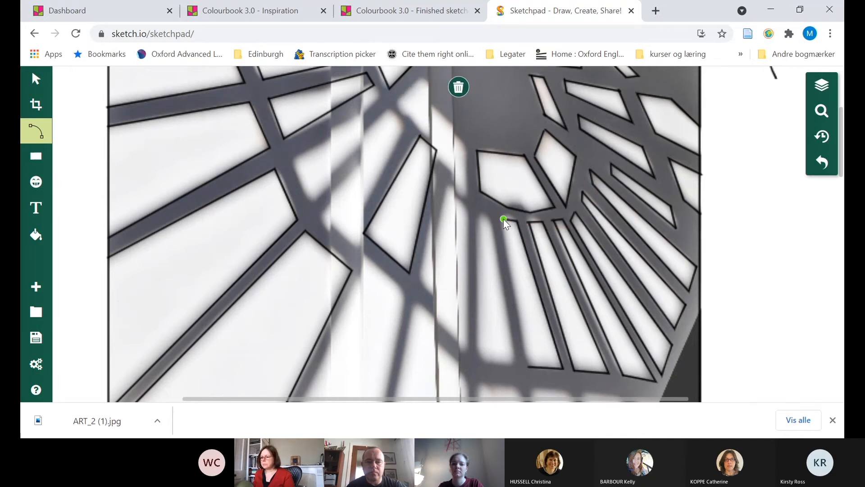
{"action": "double_click", "coordinate": [528, 367]}
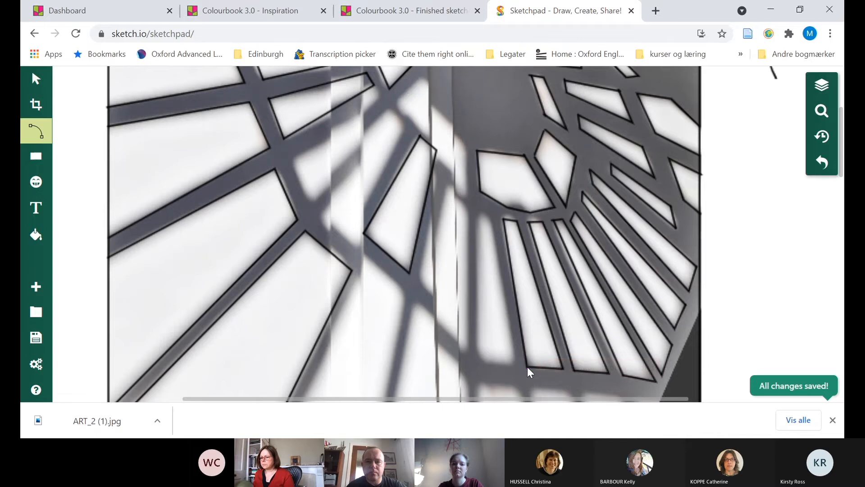
Trace the leftmost strip of the fan, beside the vertical shadow bar, as a closed outline with a lower edge about 22 px wide
{"action": "left_click", "coordinate": [478, 359]}
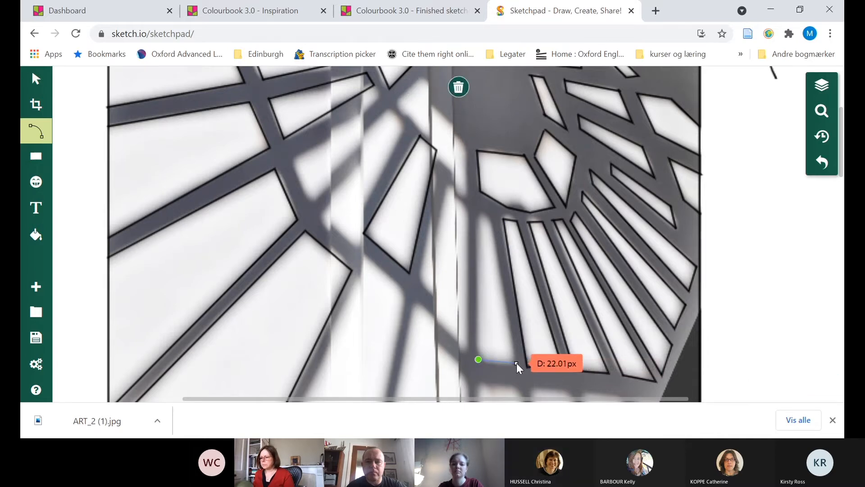
{"action": "left_click", "coordinate": [516, 363]}
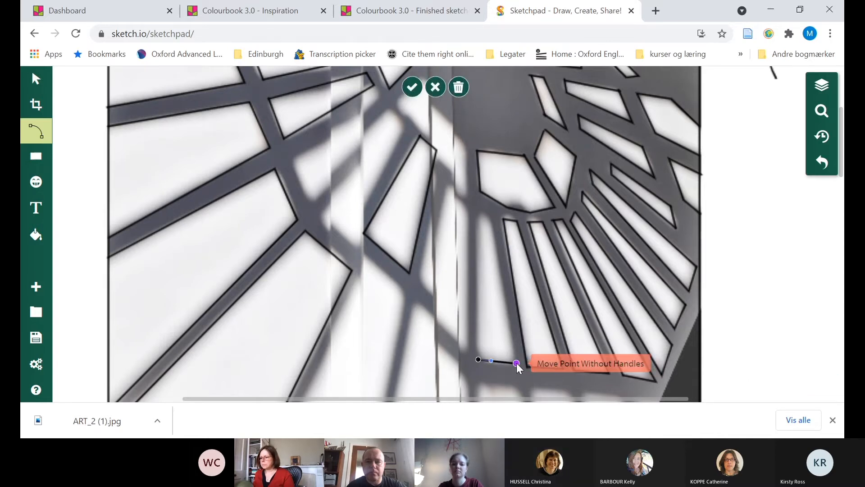
{"action": "left_click", "coordinate": [492, 218]}
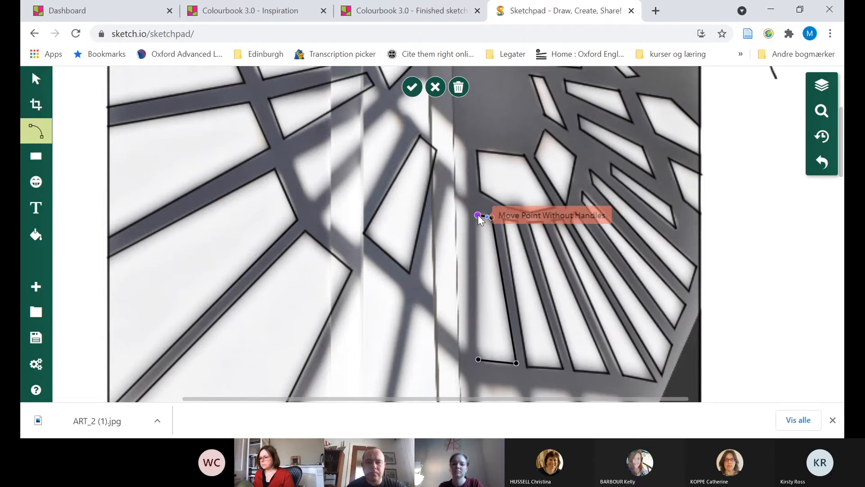
{"action": "left_click", "coordinate": [477, 215]}
{"action": "left_click", "coordinate": [478, 214]}
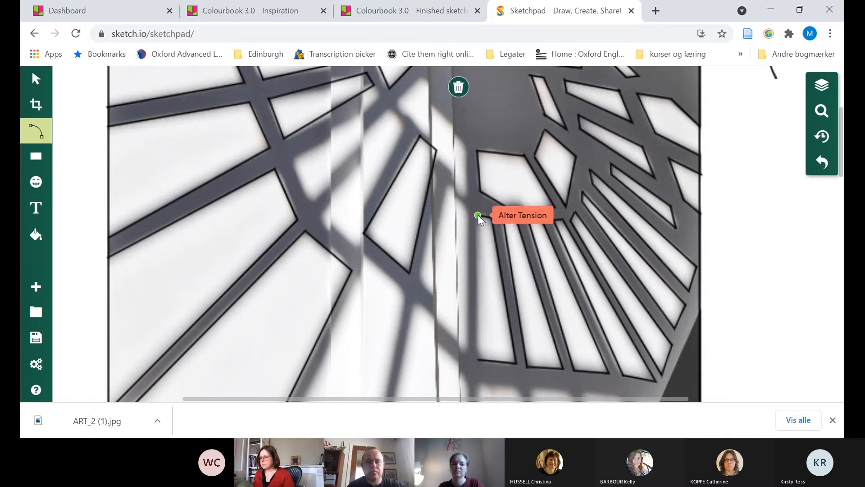
{"action": "left_click", "coordinate": [478, 359]}
{"action": "left_click", "coordinate": [479, 359]}
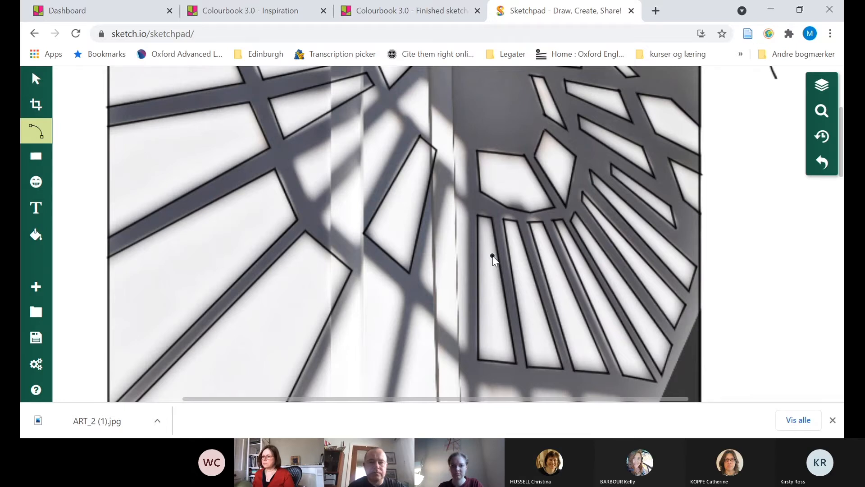
Examine the traced panes and the untraced cornice and figures below them at a lower zoom level
{"action": "scroll", "coordinate": [493, 256], "scroll_direction": "up", "scroll_amount": 3}
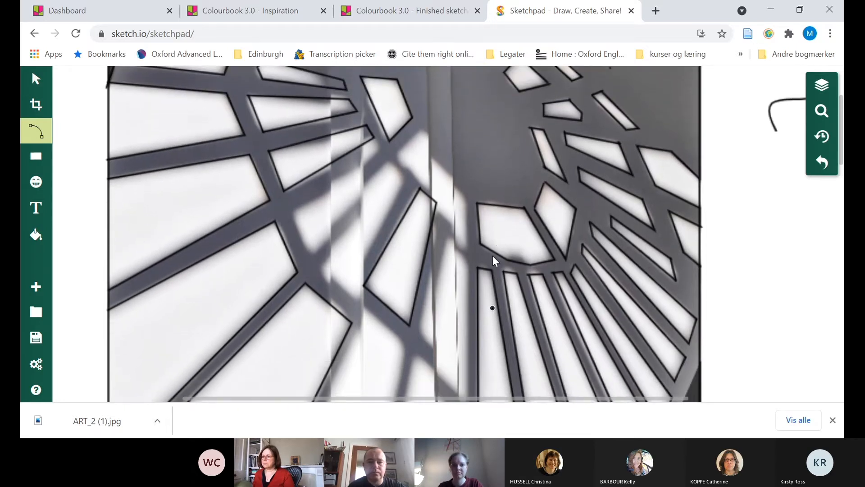
{"action": "scroll", "coordinate": [493, 255], "scroll_direction": "up", "scroll_amount": 3}
{"action": "scroll", "coordinate": [493, 256], "scroll_direction": "down", "scroll_amount": 6}
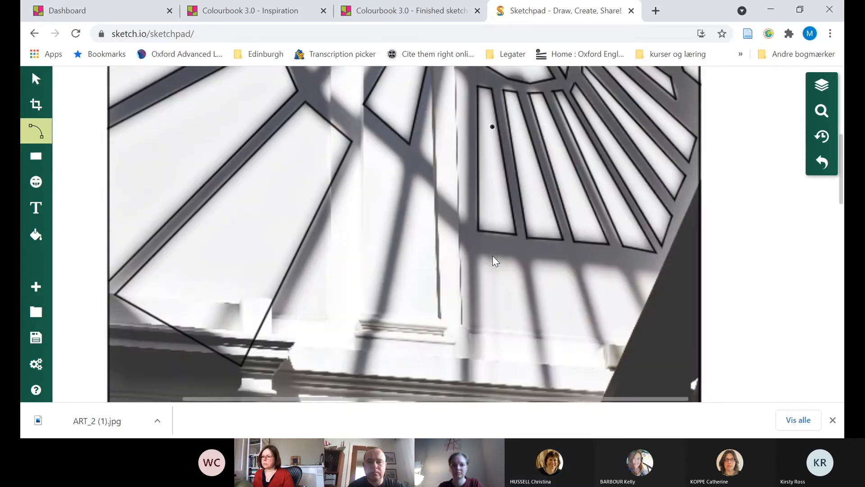
{"action": "scroll", "coordinate": [493, 256], "scroll_direction": "down", "scroll_amount": 5}
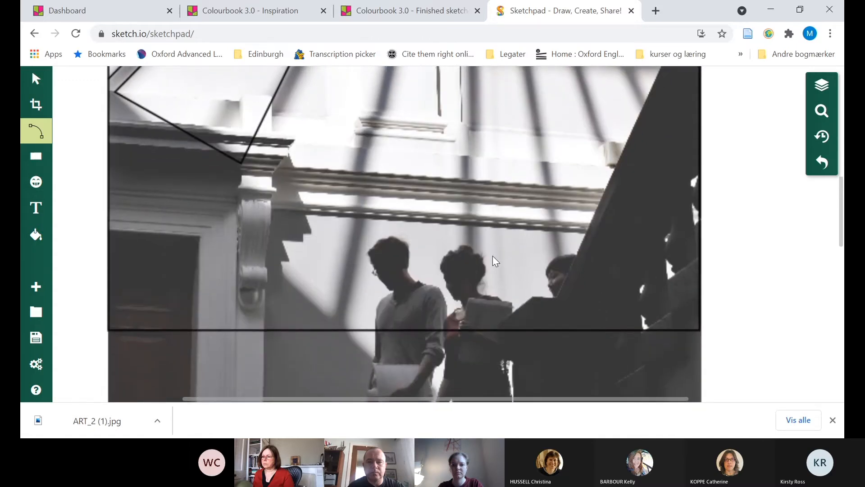
{"action": "scroll", "coordinate": [493, 255], "scroll_direction": "up", "scroll_amount": 5}
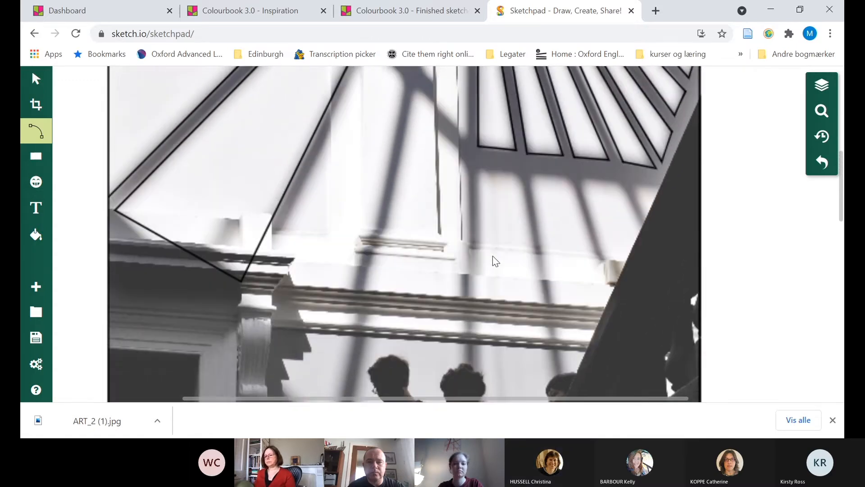
{"action": "scroll", "coordinate": [493, 256], "scroll_direction": "up", "scroll_amount": 1}
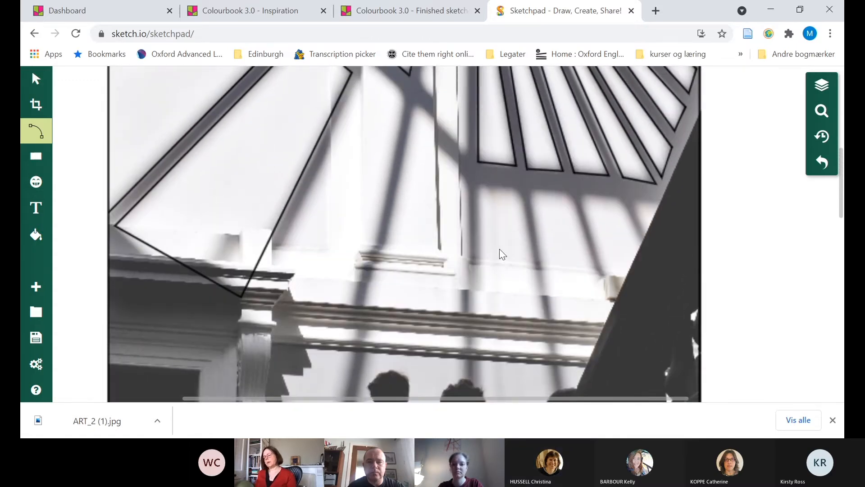
{"action": "left_click", "coordinate": [833, 118]}
{"action": "left_click", "coordinate": [784, 215]}
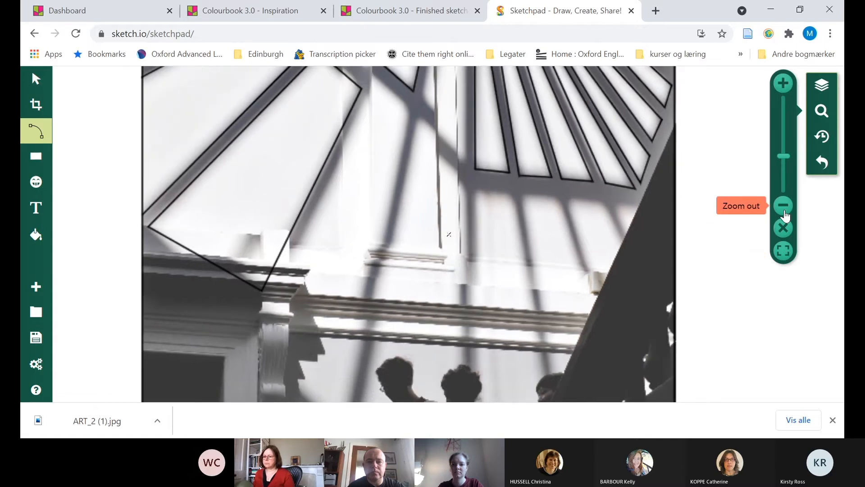
{"action": "left_click", "coordinate": [784, 215]}
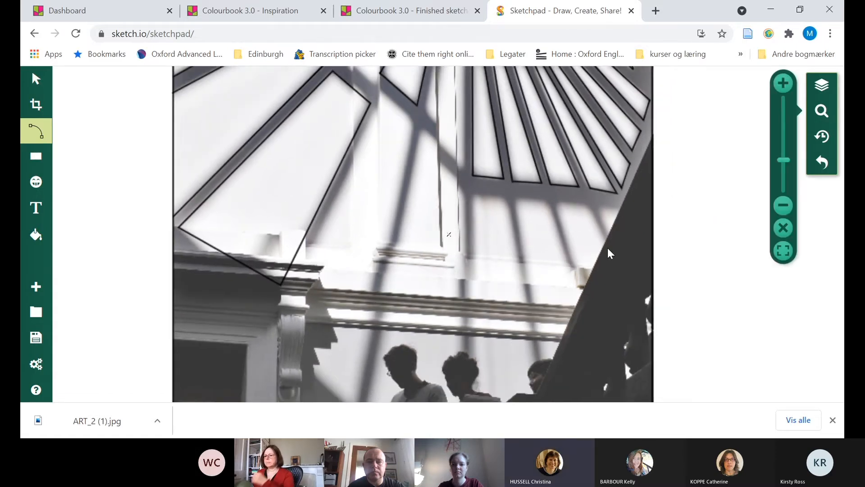
{"action": "scroll", "coordinate": [608, 248], "scroll_direction": "down", "scroll_amount": 4}
{"action": "scroll", "coordinate": [607, 248], "scroll_direction": "up", "scroll_amount": 4}
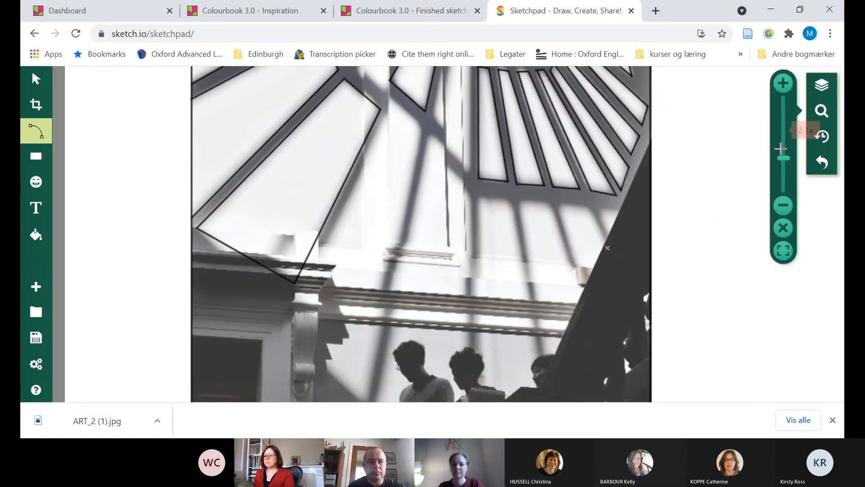
{"action": "left_click", "coordinate": [837, 118]}
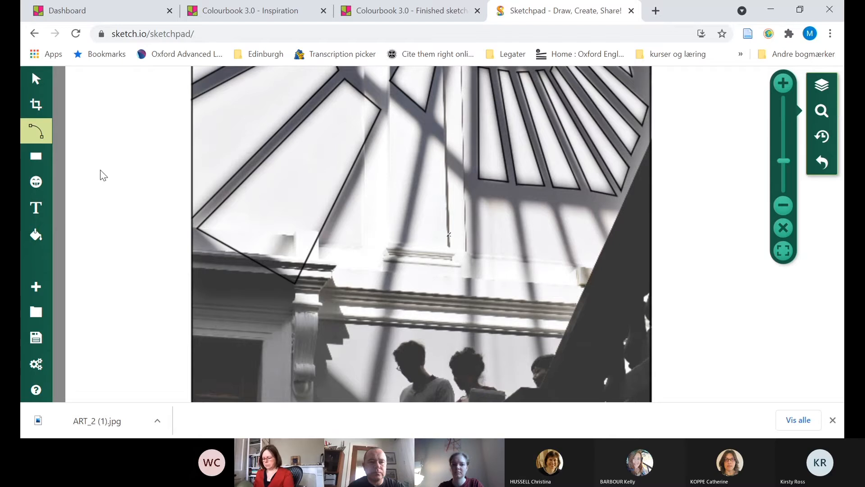
Draw a straight path about 220 px long along the dark staircase's diagonal edge, from the photo's right border to the lower frame line
{"action": "left_click", "coordinate": [36, 131]}
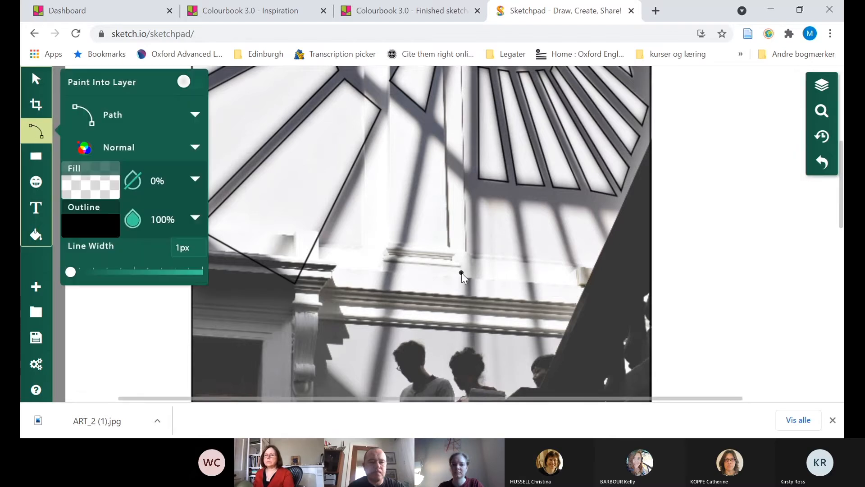
{"action": "scroll", "coordinate": [462, 272], "scroll_direction": "down", "scroll_amount": 4}
{"action": "scroll", "coordinate": [462, 273], "scroll_direction": "up", "scroll_amount": 3}
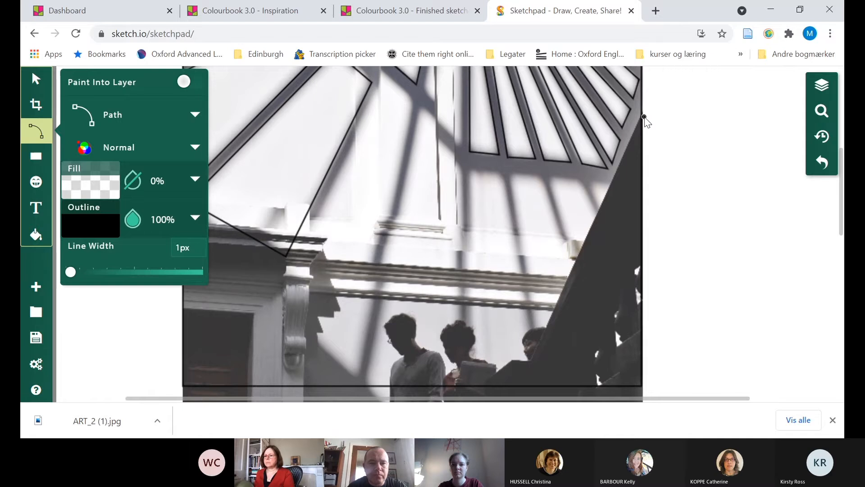
{"action": "left_click", "coordinate": [643, 115]}
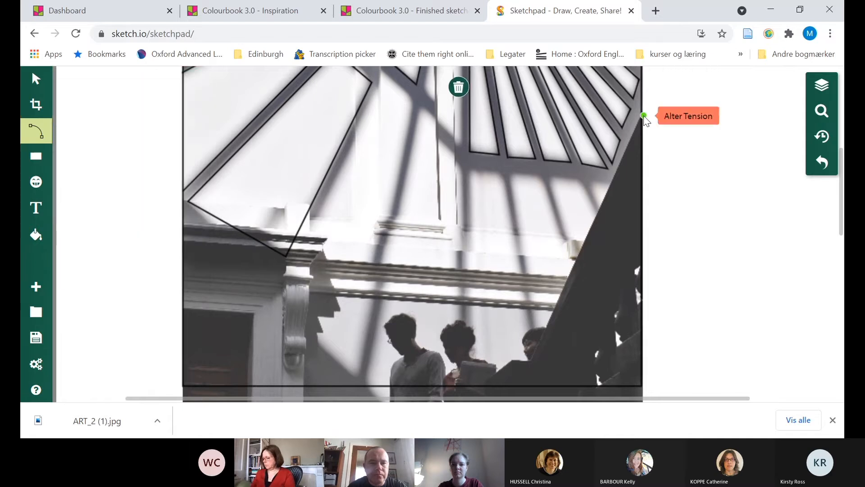
{"action": "double_click", "coordinate": [520, 385]}
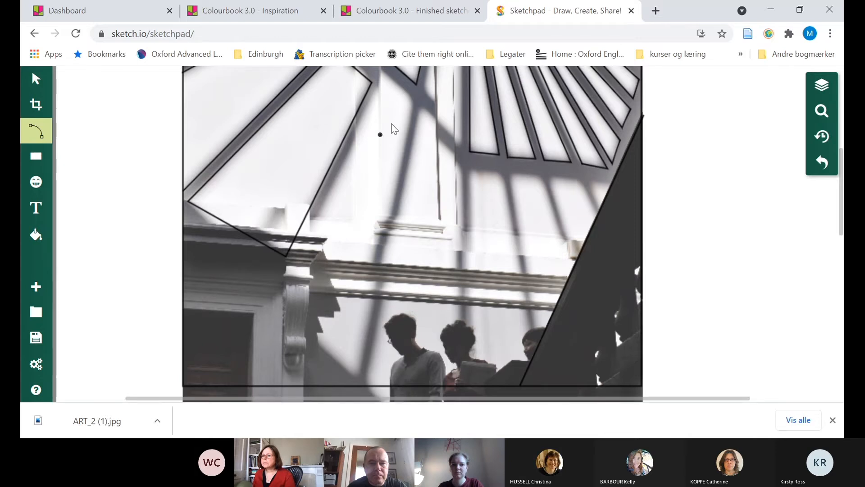
Outline the long light pane right of the large traced pane, from the shadow crossing down past the cornice bracket, as a closed four-sided path
{"action": "left_click_drag", "start_coordinate": [414, 103], "coordinate": [386, 76]}
{"action": "left_click", "coordinate": [384, 73]}
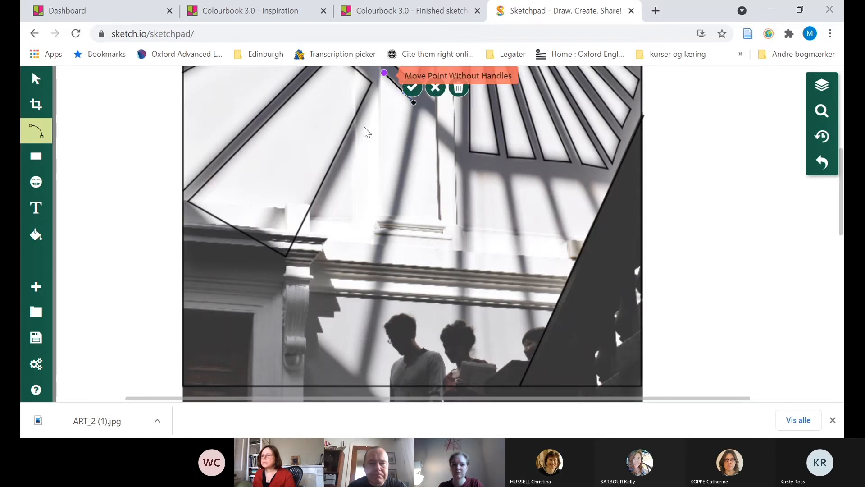
{"action": "left_click", "coordinate": [278, 298]}
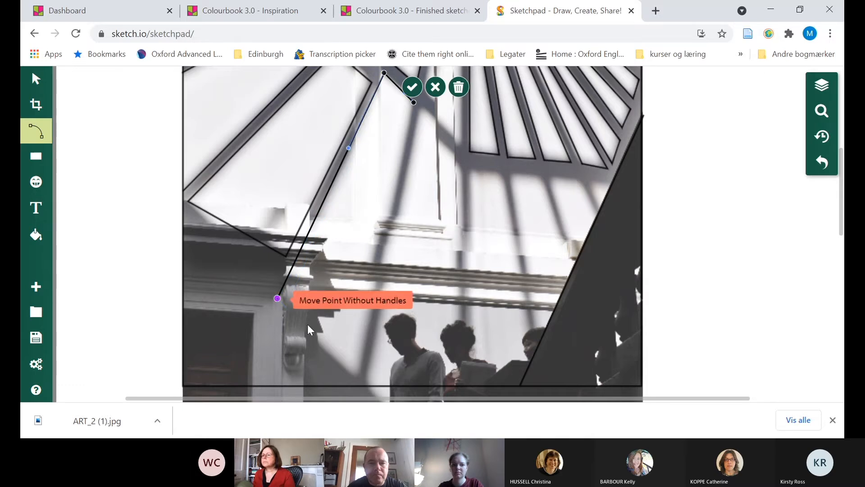
{"action": "left_click", "coordinate": [359, 378]}
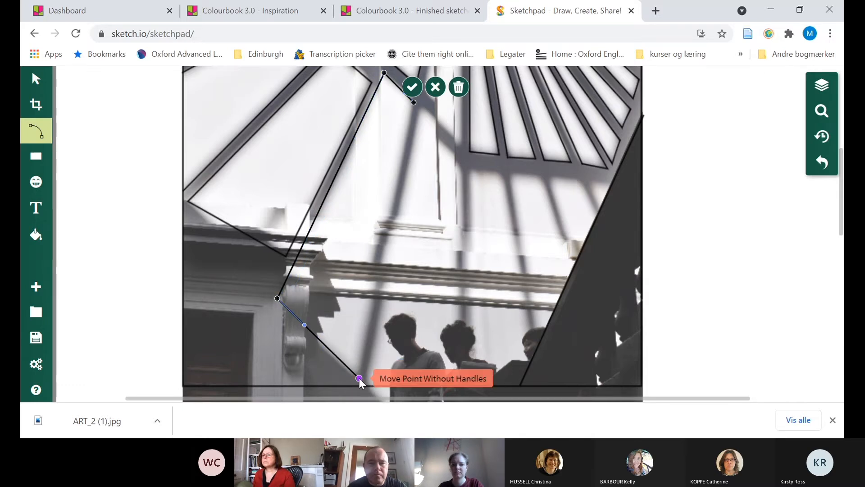
{"action": "left_click", "coordinate": [359, 377]}
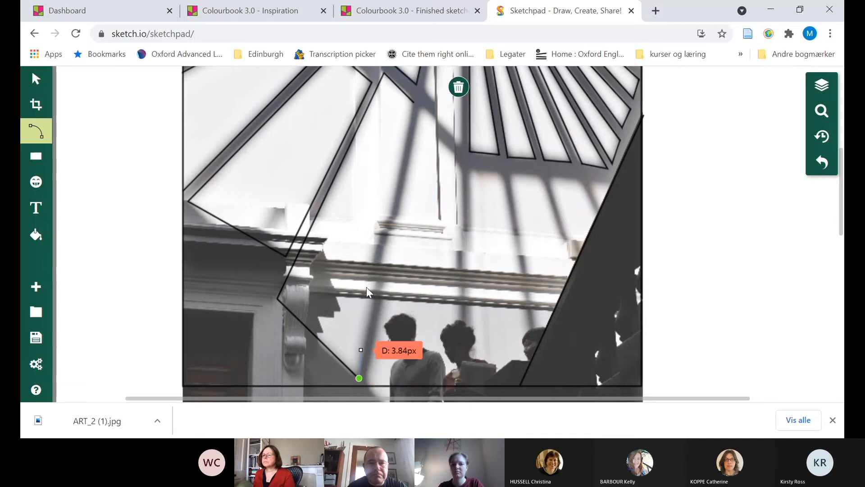
{"action": "left_click", "coordinate": [415, 104]}
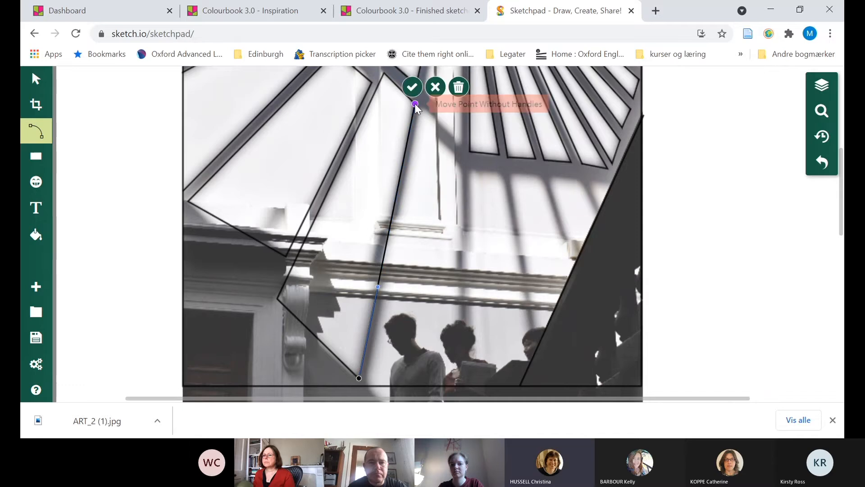
{"action": "left_click", "coordinate": [612, 185]}
{"action": "key", "text": "Escape"}
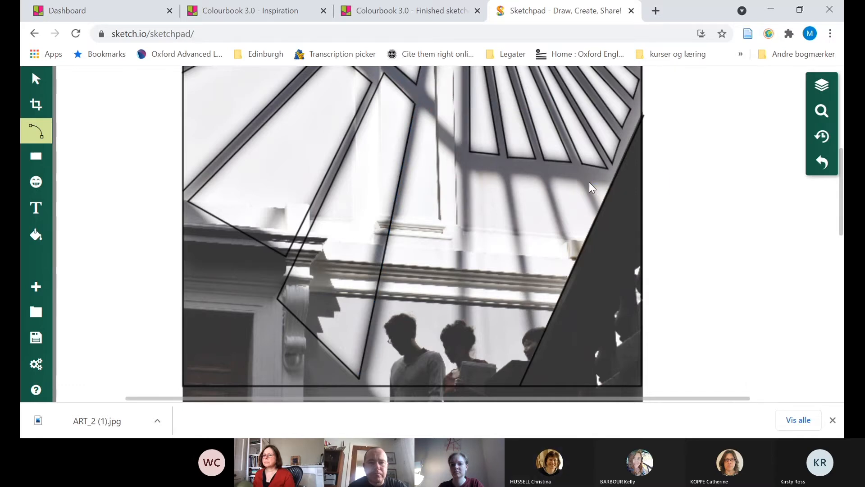
Outline the two small light panes against the staircase's diagonal edge, with long sides of about 23 px and 65 px, leaving the staircase side open
{"action": "left_click", "coordinate": [612, 185]}
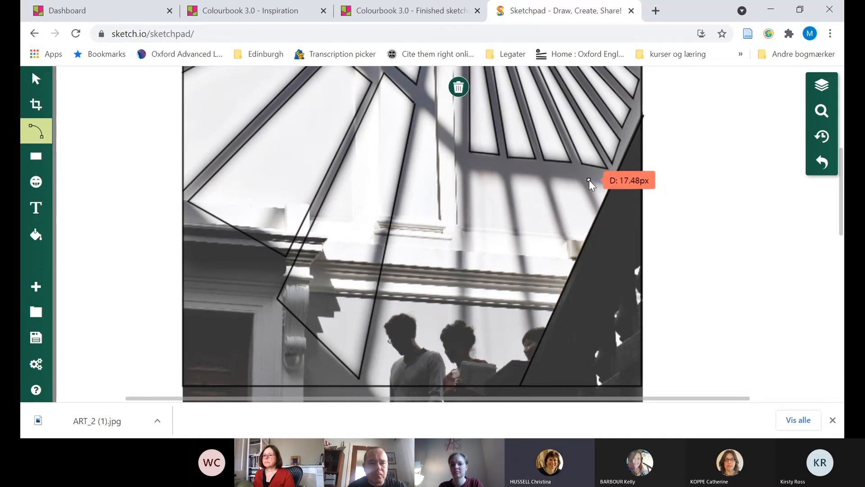
{"action": "left_click", "coordinate": [588, 181]}
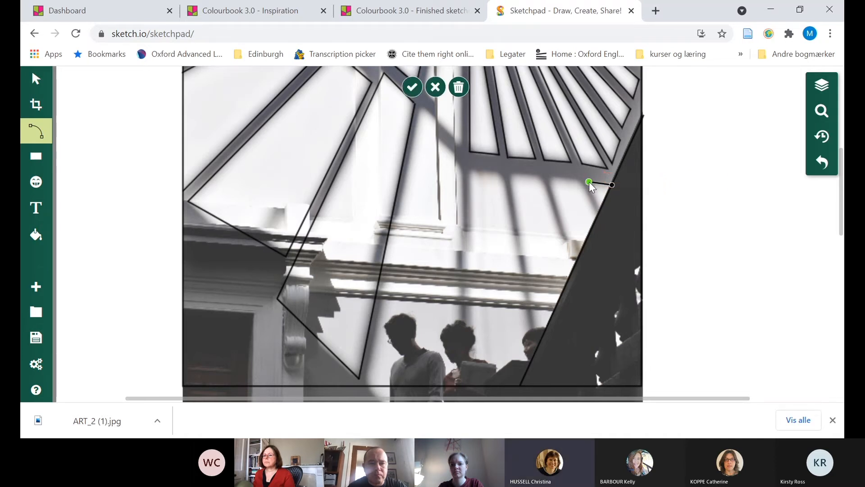
{"action": "double_click", "coordinate": [600, 210]}
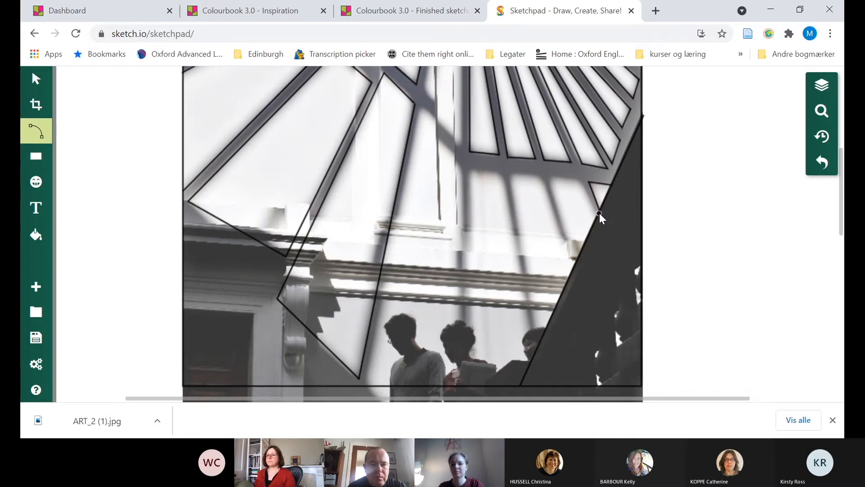
{"action": "left_click", "coordinate": [597, 216]}
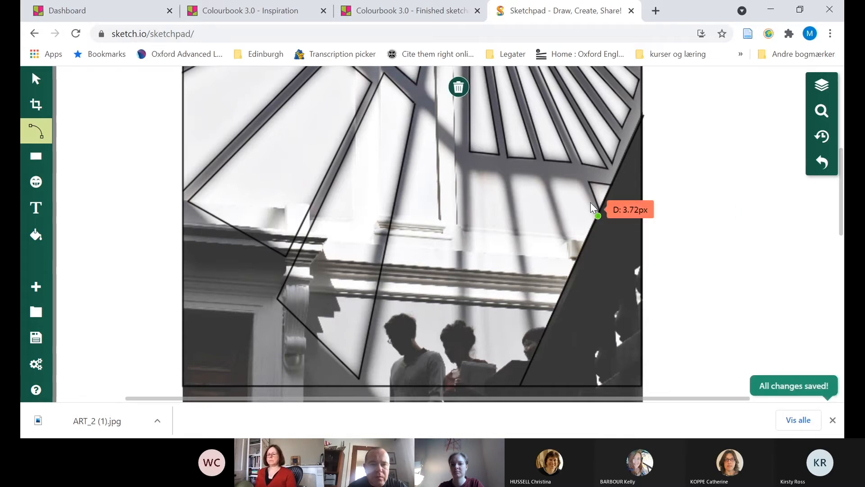
{"action": "left_click", "coordinate": [583, 182]}
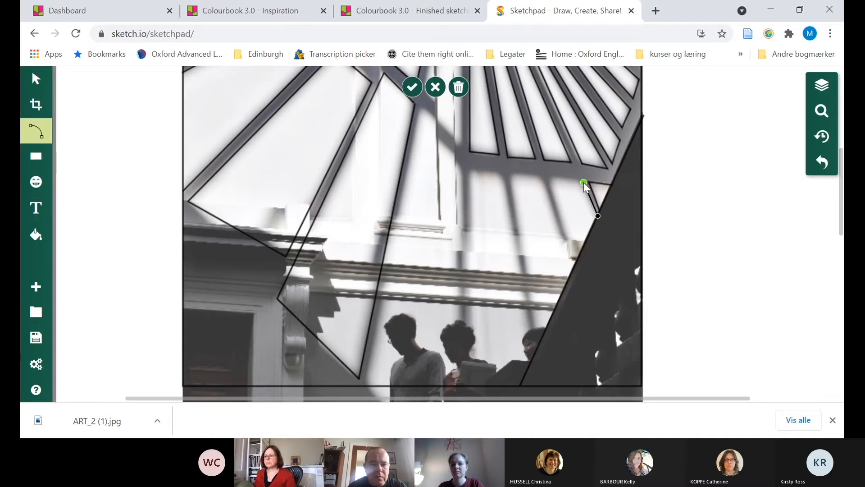
{"action": "left_click", "coordinate": [551, 177]}
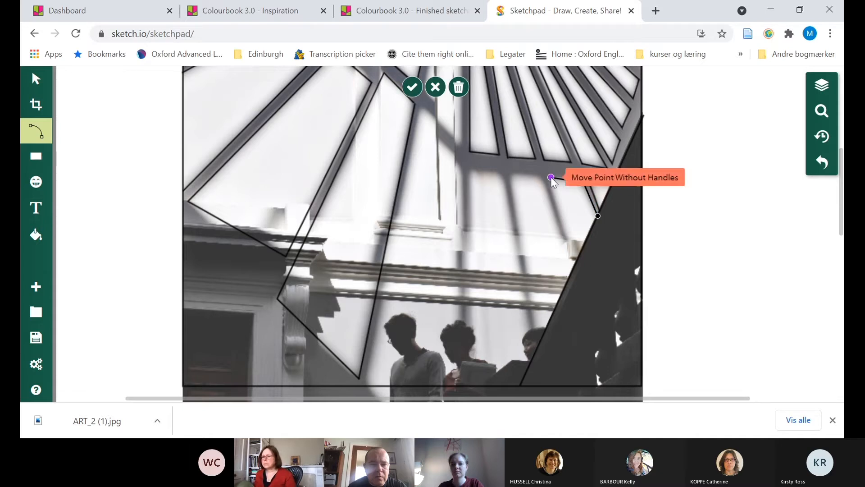
{"action": "double_click", "coordinate": [577, 261]}
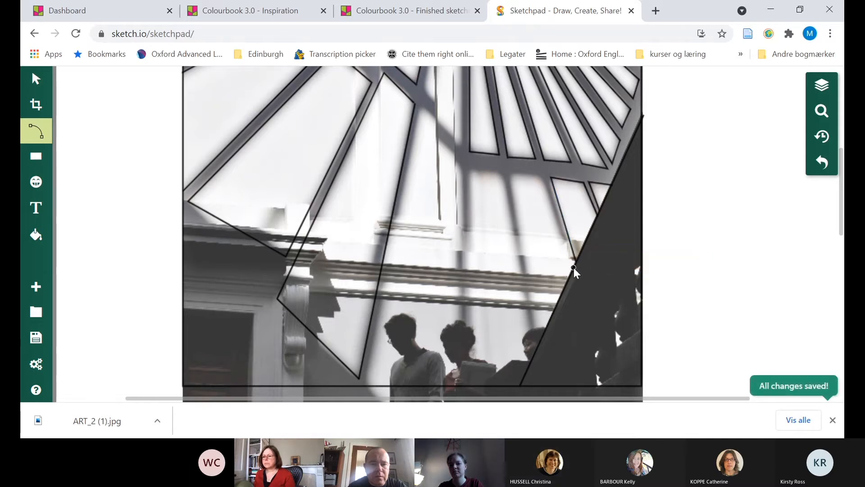
Outline the next light pane towards the vertical shadow bar, with sides of about 68 px and 132 px ending on the staircase edge
{"action": "left_click", "coordinate": [574, 267]}
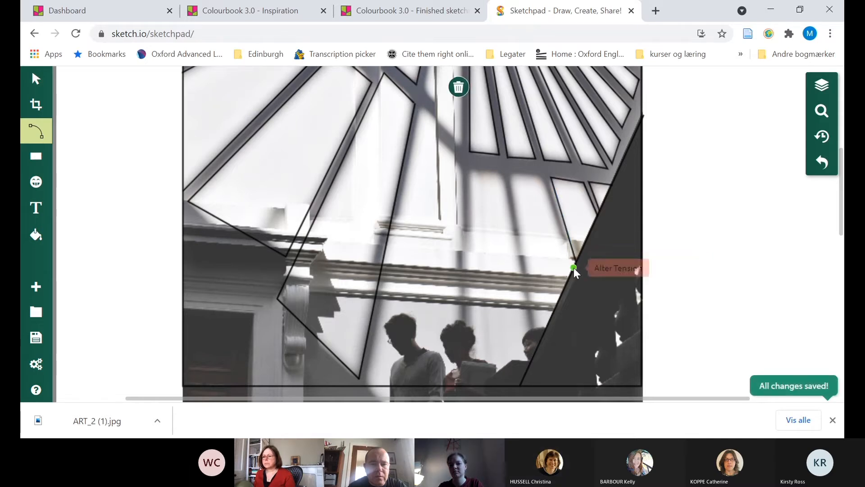
{"action": "left_click", "coordinate": [540, 177]}
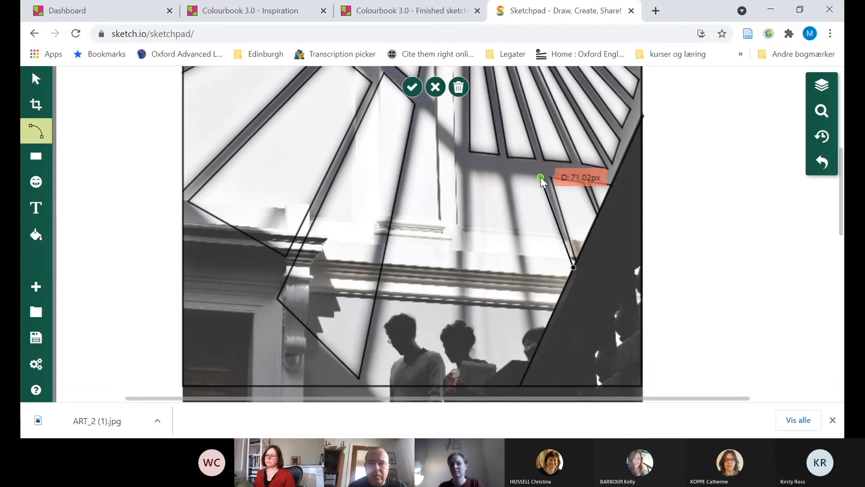
{"action": "left_click", "coordinate": [511, 174]}
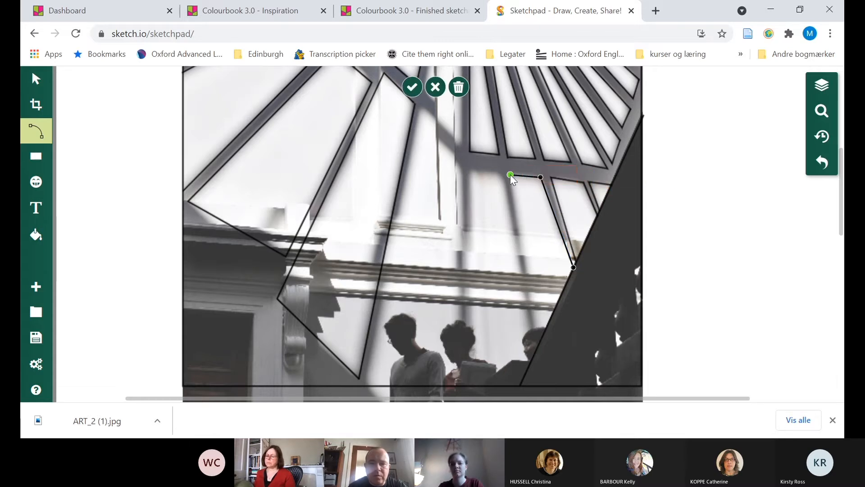
{"action": "double_click", "coordinate": [539, 350]}
Outline the pane beside the vertical shadow bar, from the staircase edge up and across, then about 224 px down past the lower frame line
{"action": "left_click", "coordinate": [534, 356]}
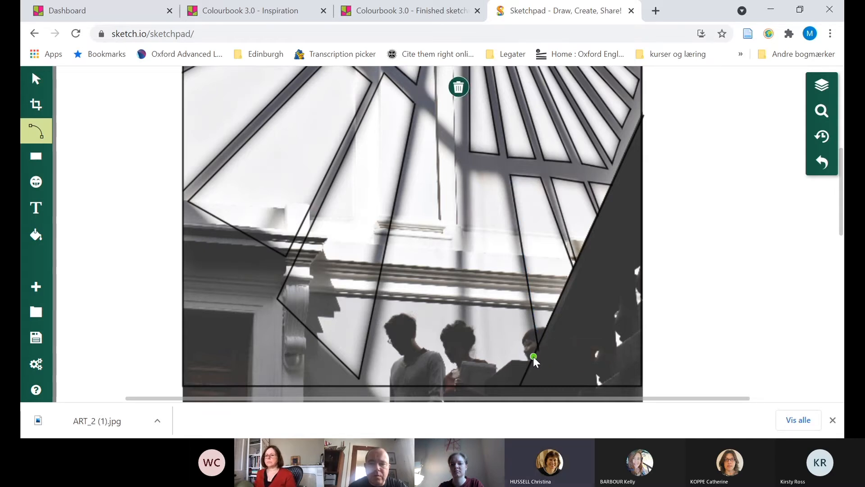
{"action": "left_click", "coordinate": [503, 177]}
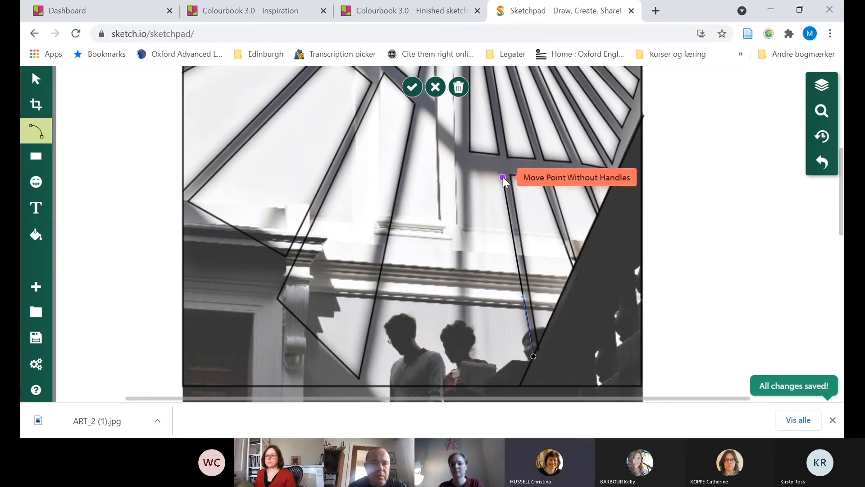
{"action": "left_click", "coordinate": [469, 169]}
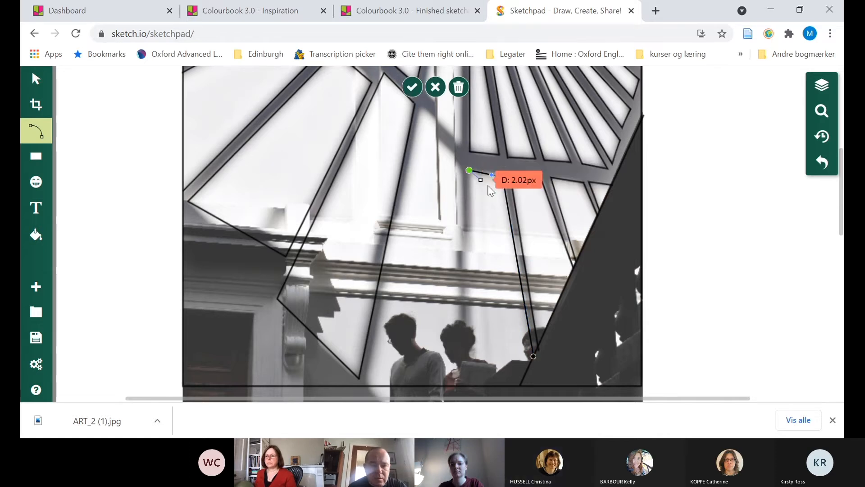
{"action": "left_click", "coordinate": [503, 178]}
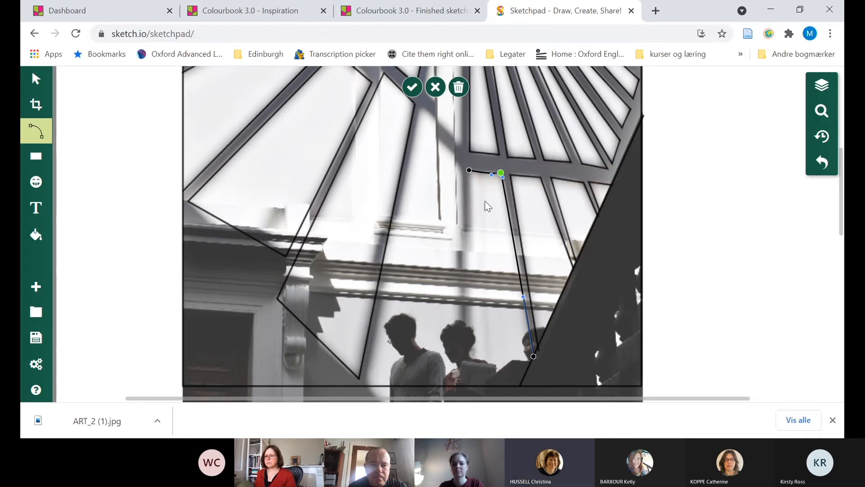
{"action": "left_click", "coordinate": [469, 170]}
{"action": "left_click", "coordinate": [470, 169]}
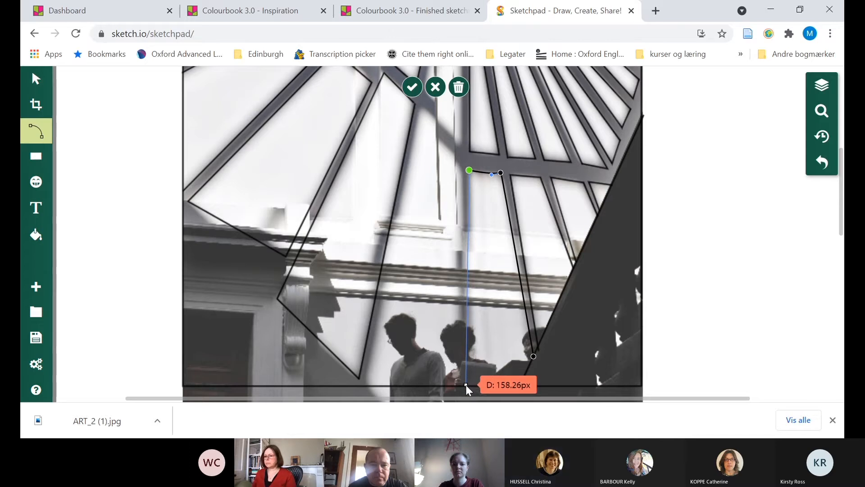
{"action": "scroll", "coordinate": [466, 385], "scroll_direction": "up", "scroll_amount": 2}
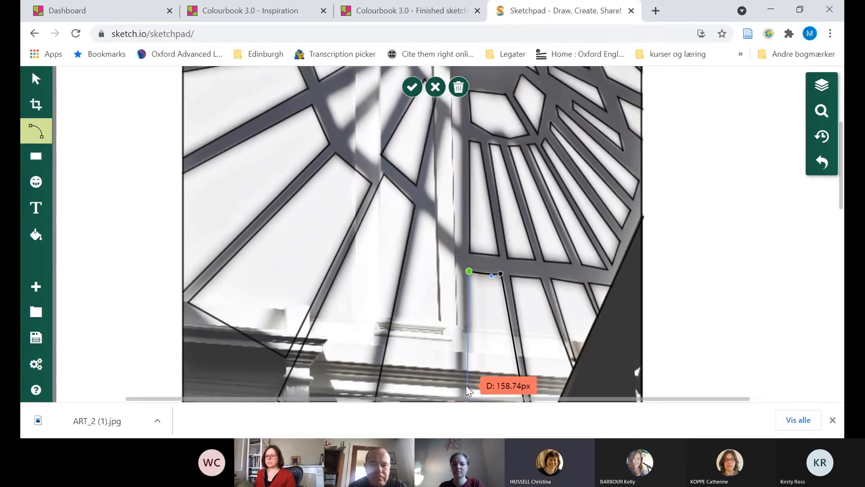
{"action": "scroll", "coordinate": [466, 385], "scroll_direction": "down", "scroll_amount": 4}
{"action": "scroll", "coordinate": [466, 385], "scroll_direction": "up", "scroll_amount": 1}
{"action": "scroll", "coordinate": [466, 385], "scroll_direction": "down", "scroll_amount": 3}
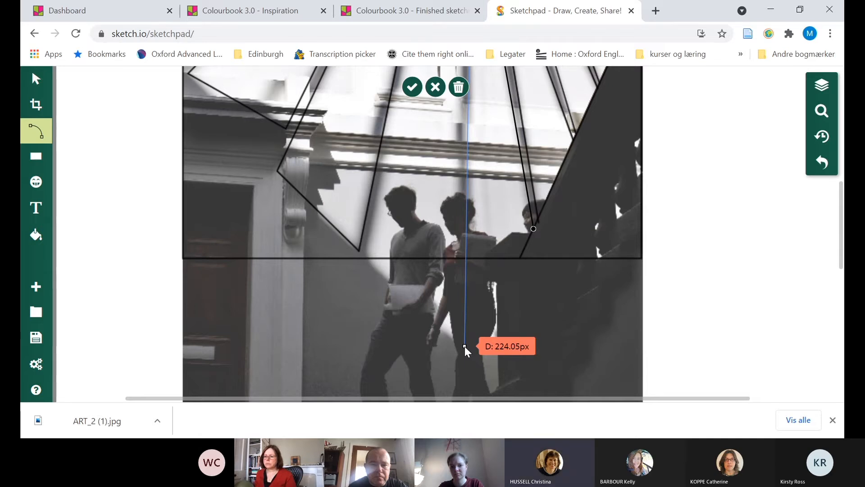
{"action": "double_click", "coordinate": [464, 346]}
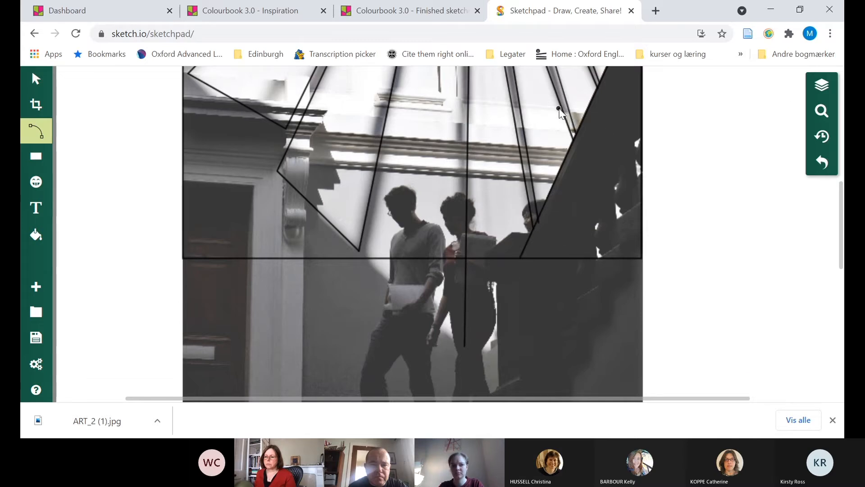
Delete the straight path along the dark staircase's diagonal edge
{"action": "left_click", "coordinate": [36, 79]}
{"action": "left_click", "coordinate": [526, 219]}
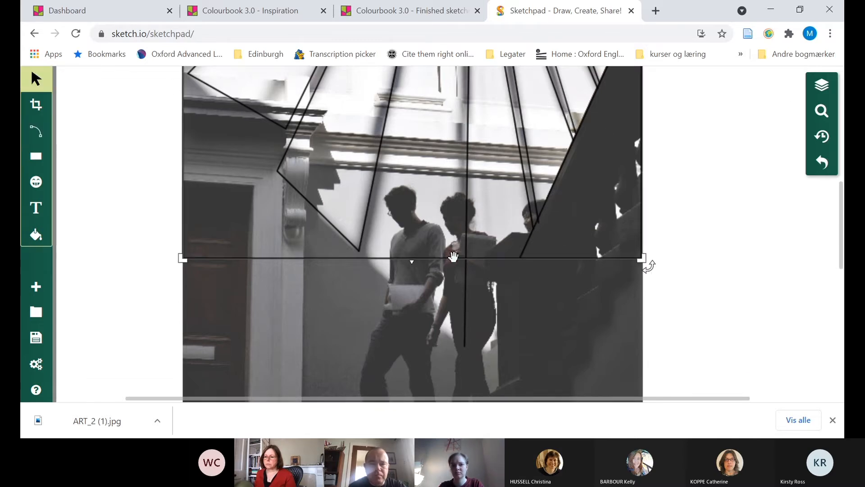
{"action": "left_click", "coordinate": [751, 239]}
{"action": "left_click", "coordinate": [538, 240]}
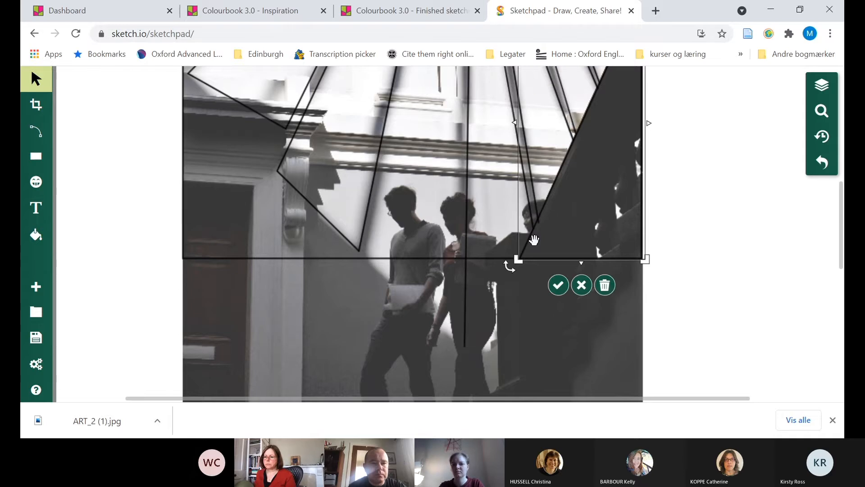
{"action": "key", "text": "Delete"}
{"action": "left_click", "coordinate": [534, 240]}
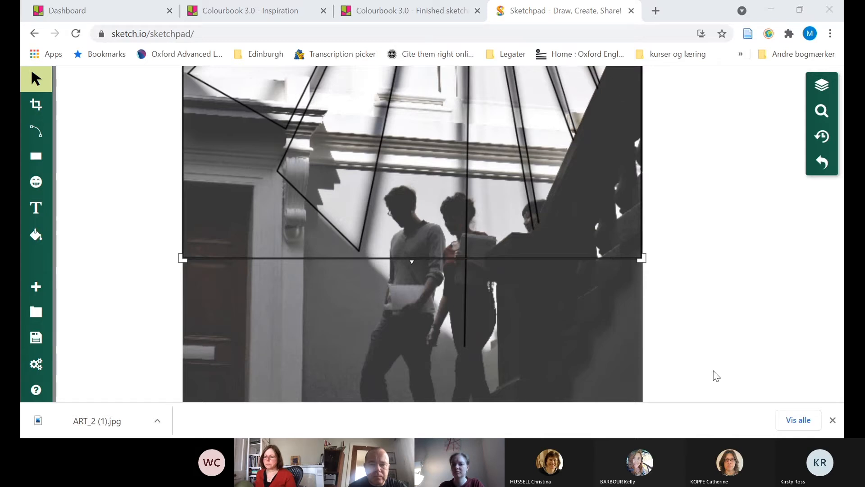
{"action": "left_click", "coordinate": [657, 336]}
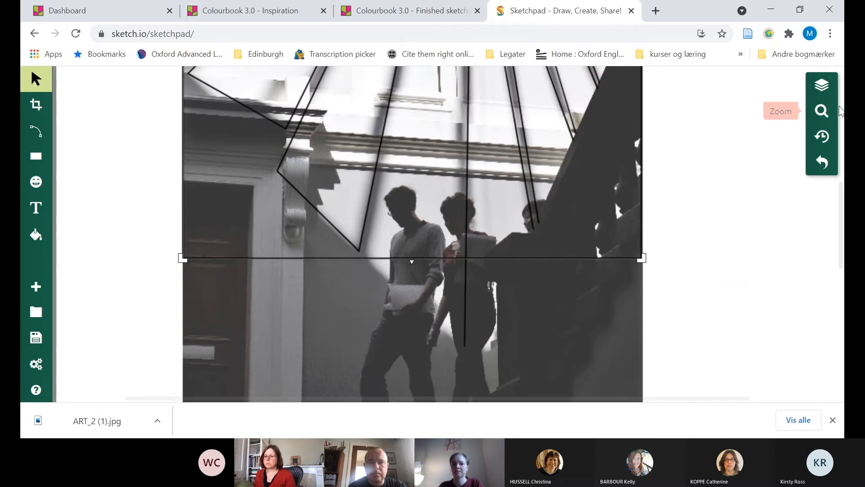
Draw a path about 301 px along the staircase edge from the photo's right border, continuing about 108 px back up to the lower frame line
{"action": "left_click", "coordinate": [823, 108]}
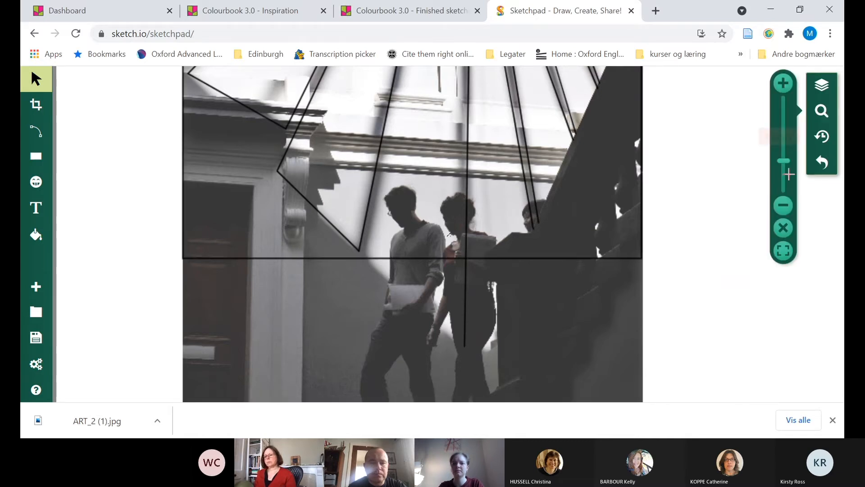
{"action": "left_click", "coordinate": [785, 206]}
{"action": "left_click", "coordinate": [785, 206]}
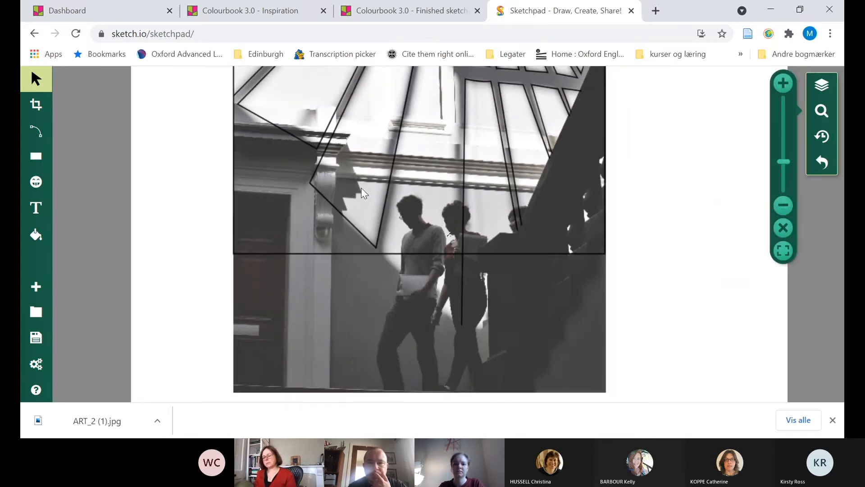
{"action": "left_click", "coordinate": [36, 140]}
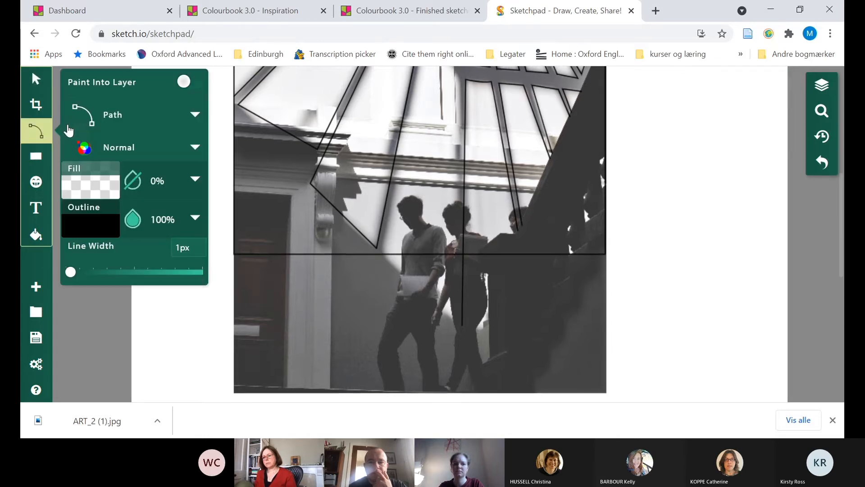
{"action": "scroll", "coordinate": [564, 183], "scroll_direction": "down", "scroll_amount": 1}
{"action": "scroll", "coordinate": [564, 183], "scroll_direction": "up", "scroll_amount": 3}
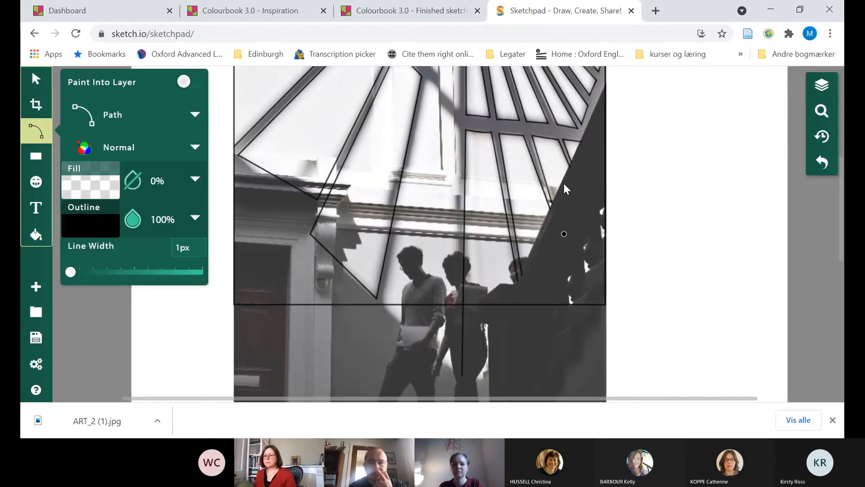
{"action": "left_click", "coordinate": [606, 95]}
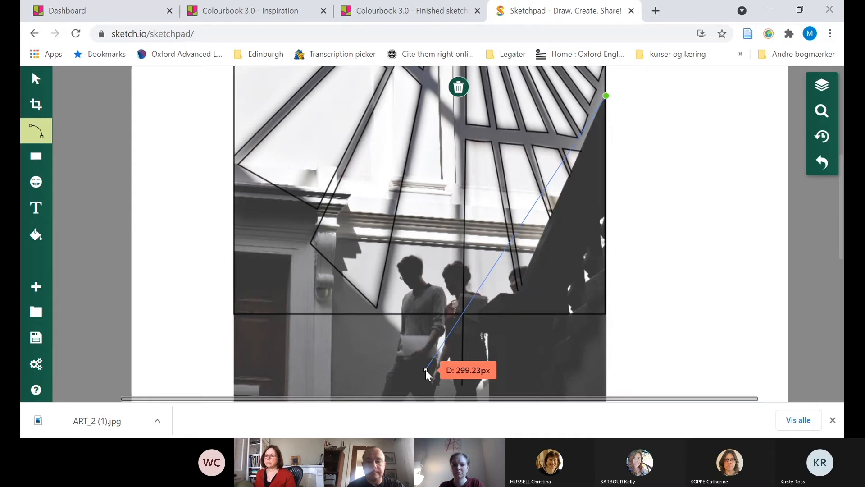
{"action": "scroll", "coordinate": [453, 383], "scroll_direction": "up", "scroll_amount": 1}
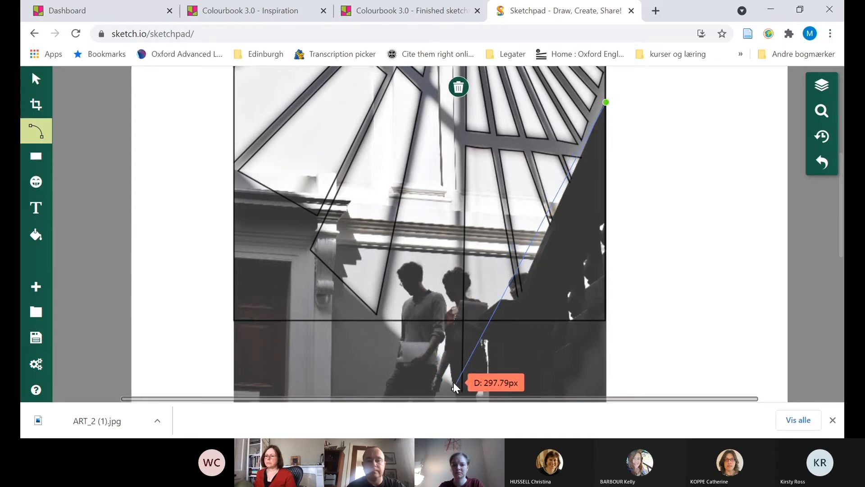
{"action": "left_click", "coordinate": [833, 420]}
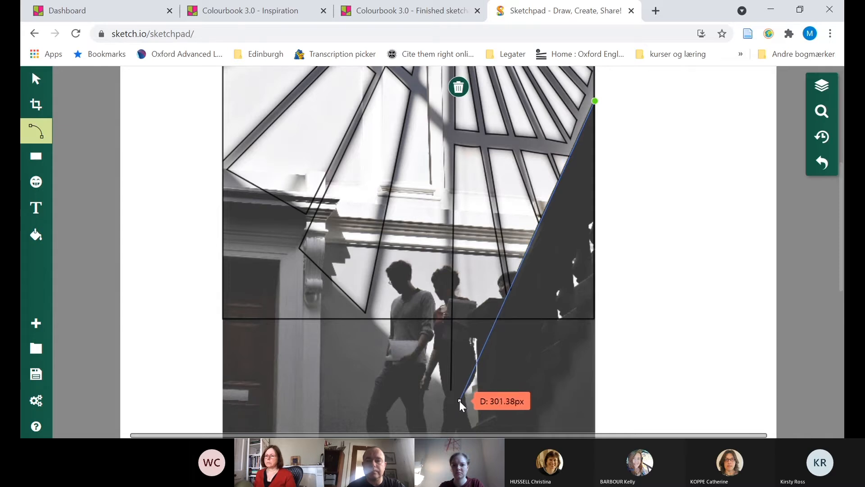
{"action": "left_click", "coordinate": [460, 400]}
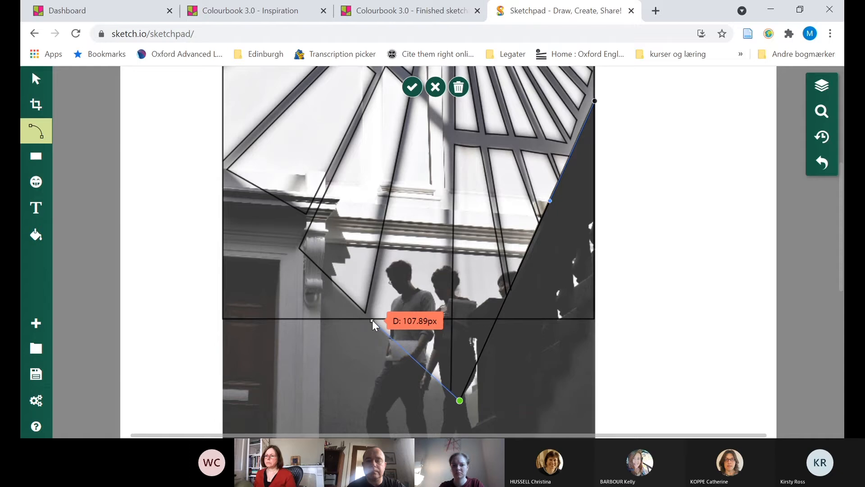
{"action": "left_click", "coordinate": [372, 317]}
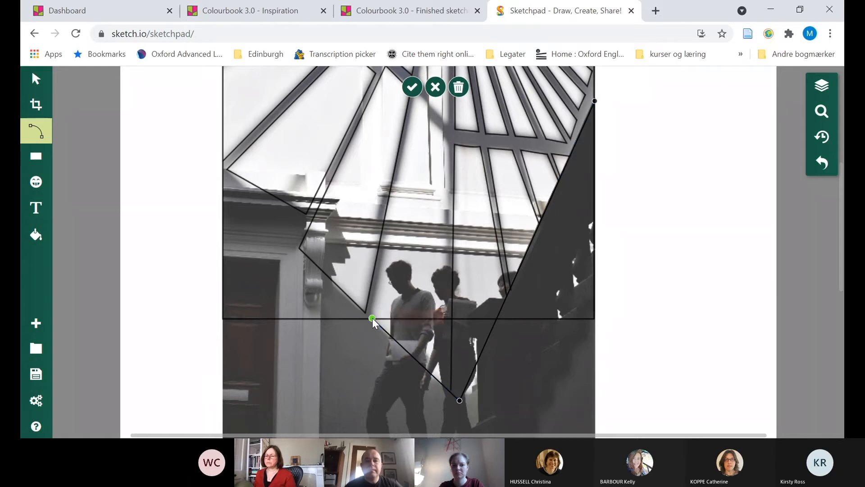
{"action": "left_click", "coordinate": [414, 94]}
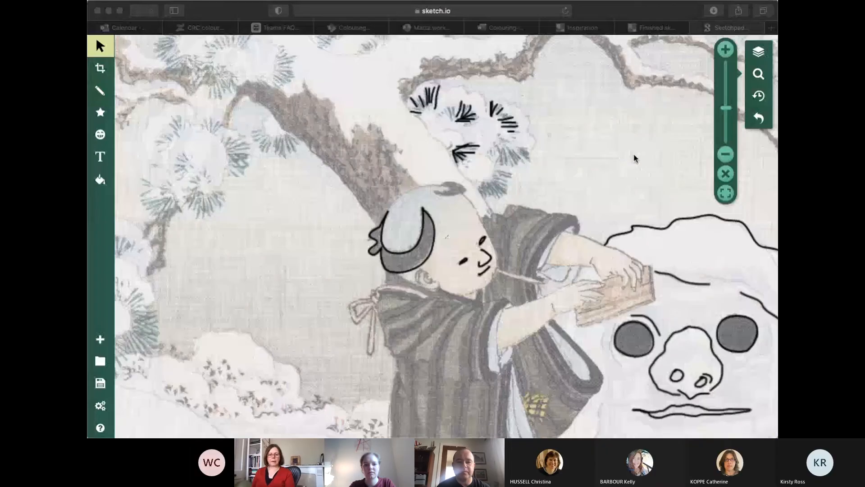
Examine the partly traced snow scene at a lower zoom level, with the snowman and surrounding figures in view
{"action": "left_click", "coordinate": [422, 21]}
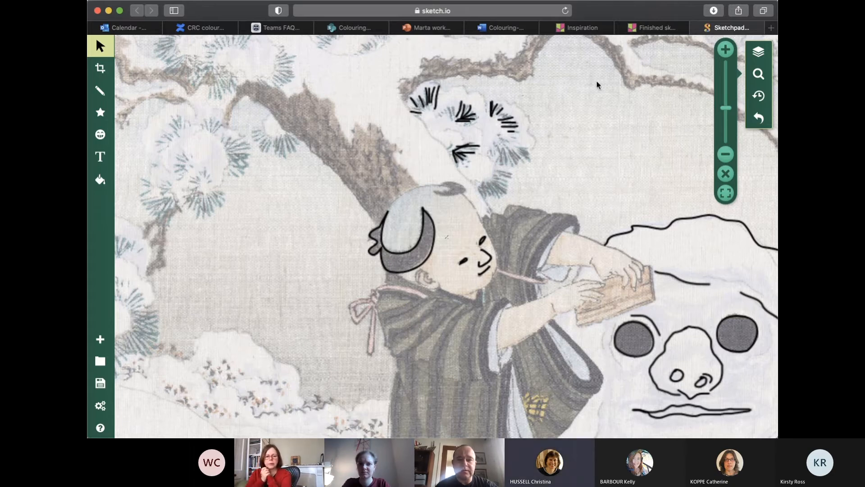
{"action": "left_click", "coordinate": [726, 155]}
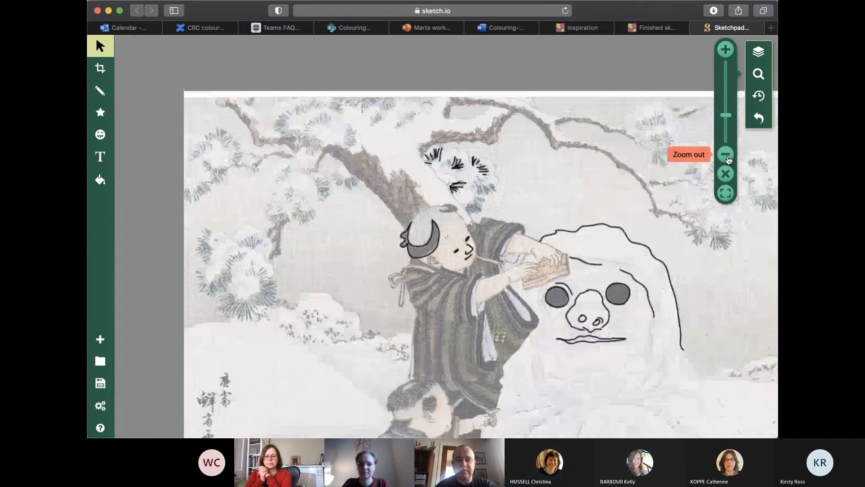
{"action": "left_click_drag", "start_coordinate": [576, 253], "coordinate": [459, 195]}
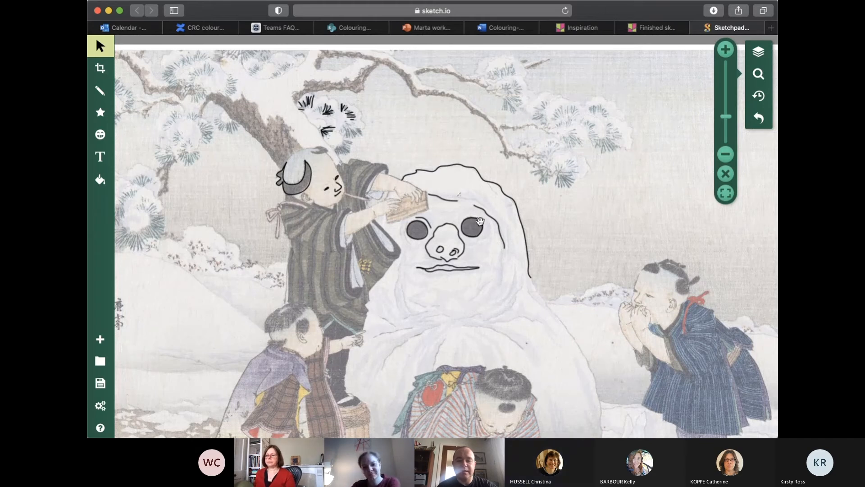
Select the traced pine-needle pencil strokes above the standing figure's head and group them into one layer group
{"action": "left_click", "coordinate": [759, 53]}
{"action": "scroll", "coordinate": [697, 98], "scroll_direction": "down", "scroll_amount": 3}
{"action": "scroll", "coordinate": [697, 97], "scroll_direction": "up", "scroll_amount": 5}
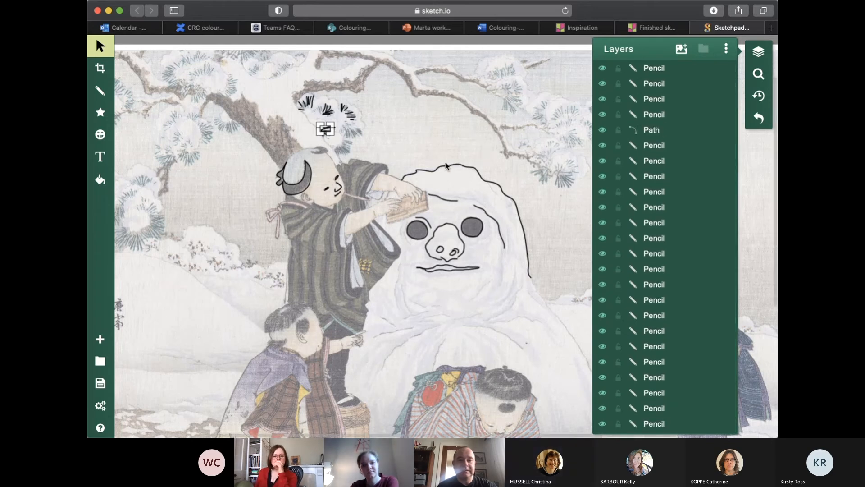
{"action": "left_click", "coordinate": [235, 100]}
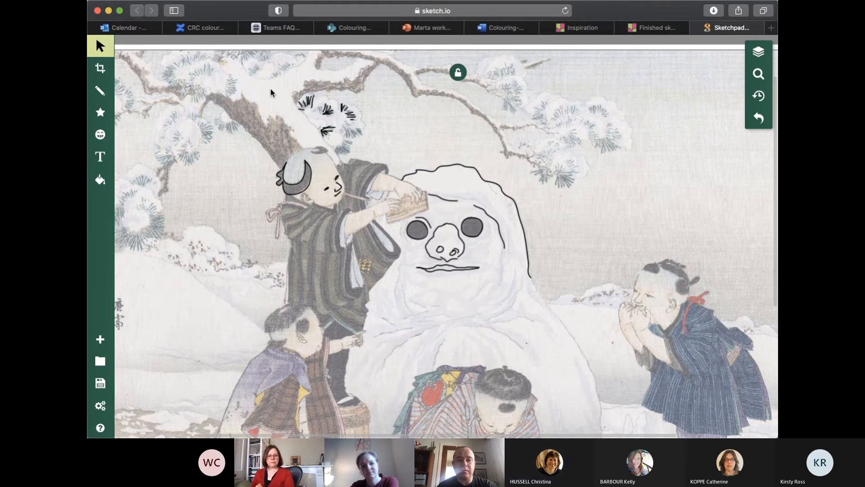
{"action": "mouse_move", "coordinate": [280, 78]}
{"action": "left_mouse_down"}
{"action": "mouse_move", "coordinate": [296, 76]}
{"action": "mouse_move", "coordinate": [393, 141]}
{"action": "left_mouse_up"}
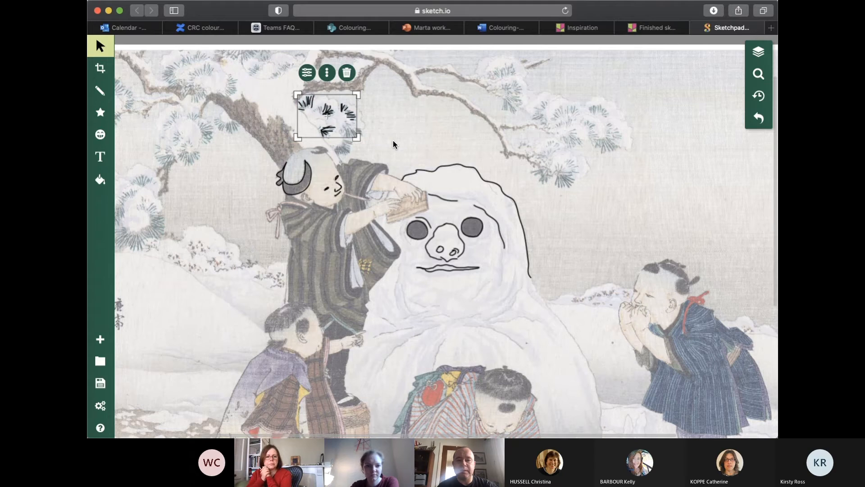
{"action": "left_click", "coordinate": [759, 52]}
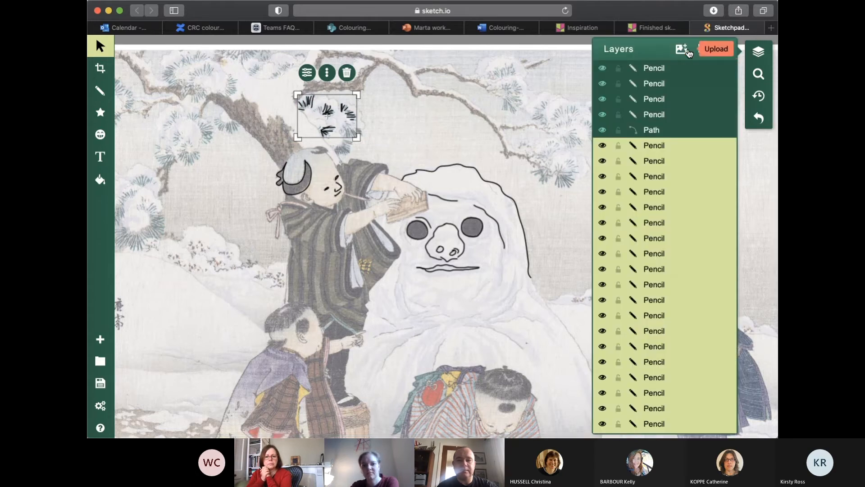
{"action": "left_click", "coordinate": [704, 51]}
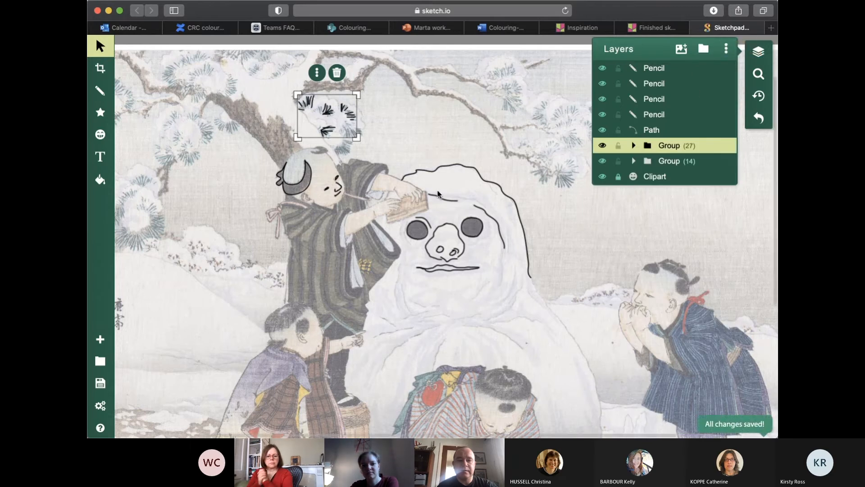
Group the traced hair and facial-feature strokes of the standing figure beside the snowman
{"action": "mouse_move", "coordinate": [266, 150]}
{"action": "left_mouse_down"}
{"action": "mouse_move", "coordinate": [350, 193]}
{"action": "mouse_move", "coordinate": [353, 212]}
{"action": "left_mouse_up"}
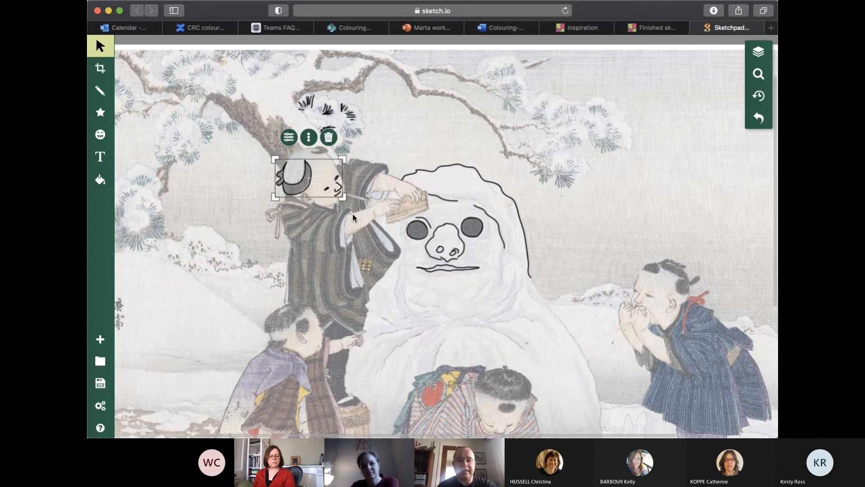
{"action": "left_click", "coordinate": [752, 54]}
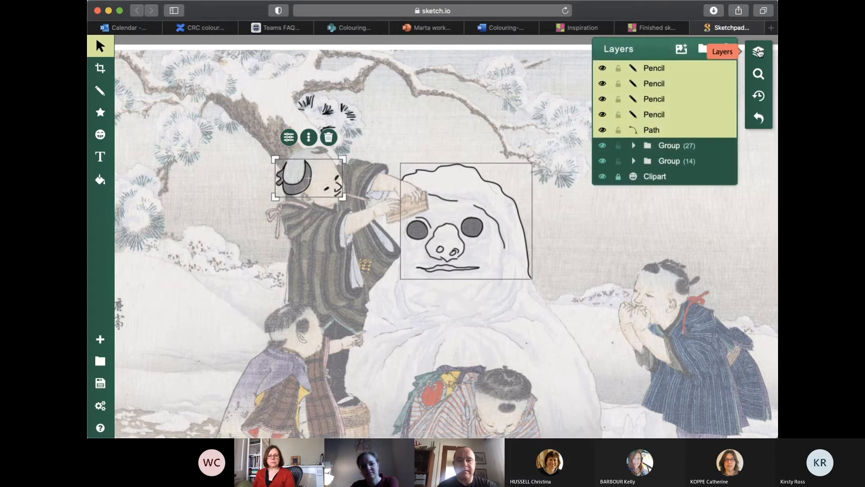
{"action": "left_click", "coordinate": [704, 49]}
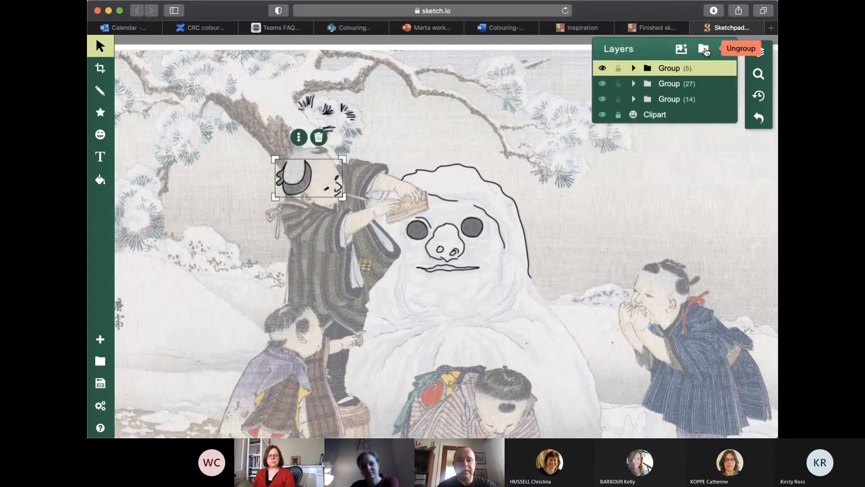
{"action": "left_click", "coordinate": [409, 158]}
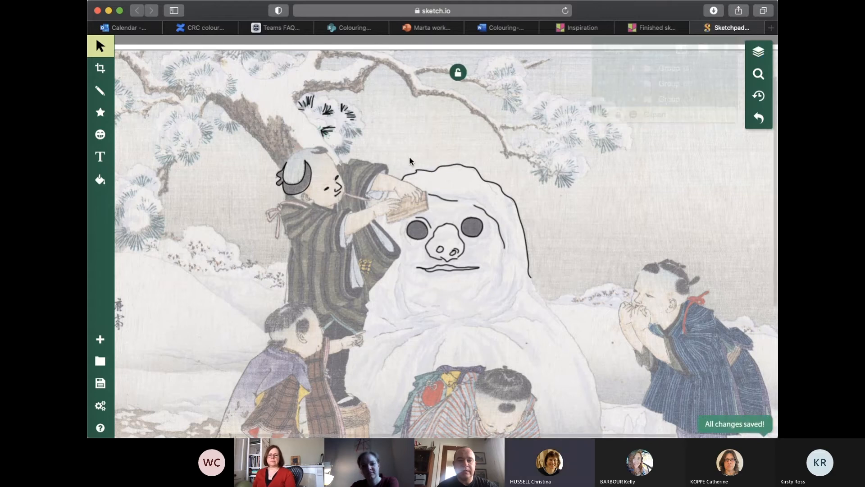
Select the pine-needle tracing and the standing figure's head tracing in turn to check how their groups behave
{"action": "left_click", "coordinate": [329, 108]}
{"action": "mouse_move", "coordinate": [329, 107]}
{"action": "left_mouse_down"}
{"action": "mouse_move", "coordinate": [386, 92]}
{"action": "mouse_move", "coordinate": [322, 112]}
{"action": "left_mouse_up"}
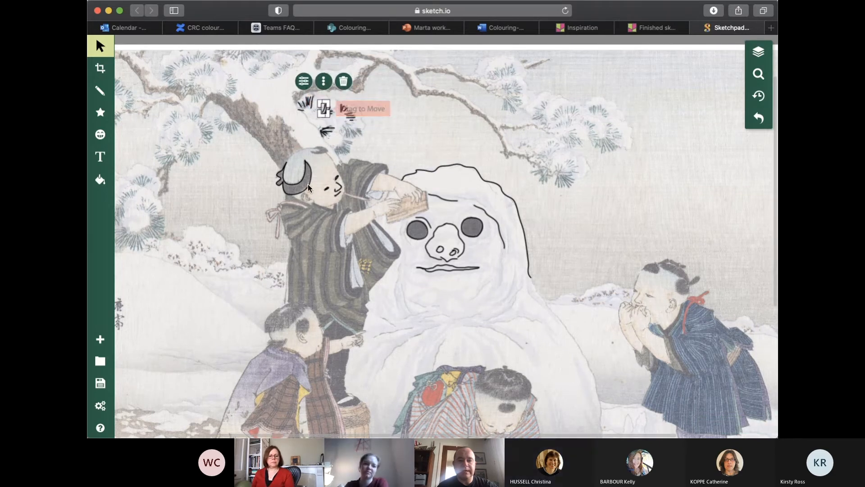
{"action": "mouse_move", "coordinate": [307, 184]}
{"action": "left_mouse_down"}
{"action": "mouse_move", "coordinate": [318, 218]}
{"action": "mouse_move", "coordinate": [307, 185]}
{"action": "left_mouse_up"}
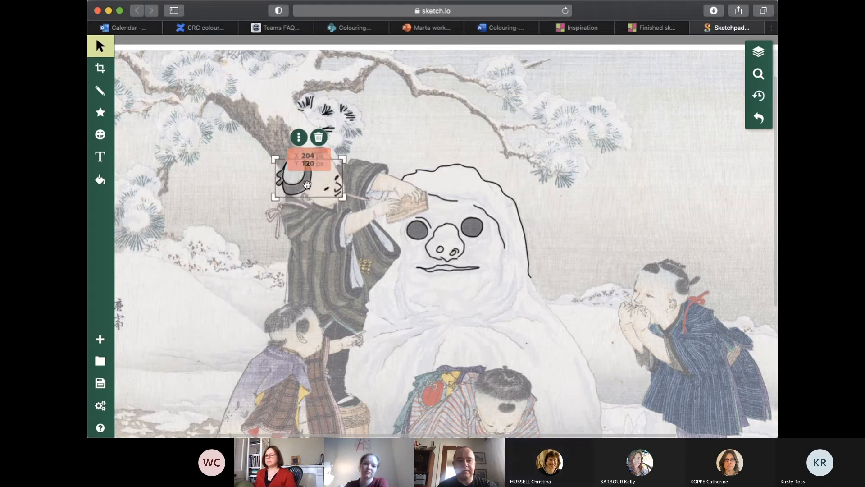
{"action": "left_click", "coordinate": [415, 174]}
{"action": "left_click", "coordinate": [601, 104]}
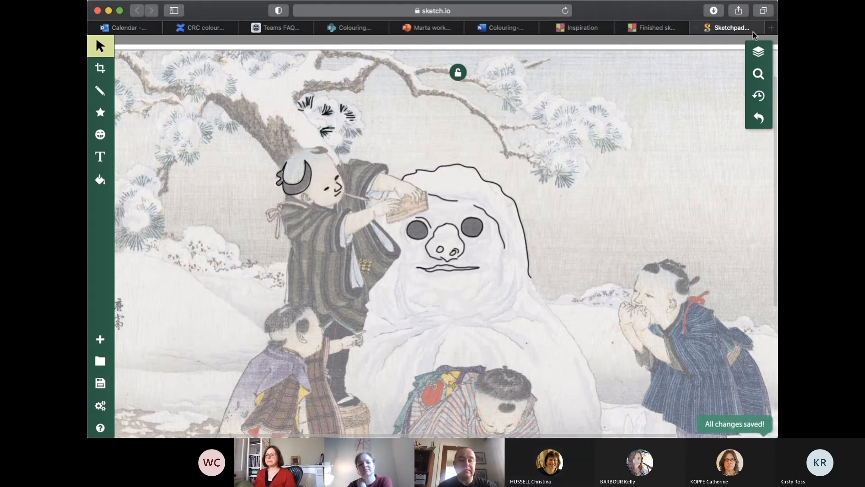
Preview the traced lines without the picture by temporarily unlocking and hiding the Clipart layer, restoring its visibility and lock
{"action": "left_click", "coordinate": [755, 53]}
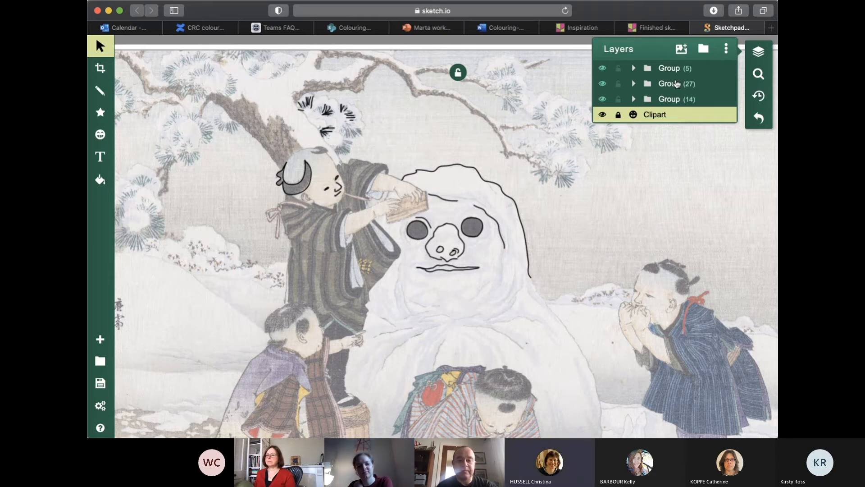
{"action": "left_click", "coordinate": [605, 116]}
{"action": "left_click", "coordinate": [605, 116]}
{"action": "left_click", "coordinate": [619, 116]}
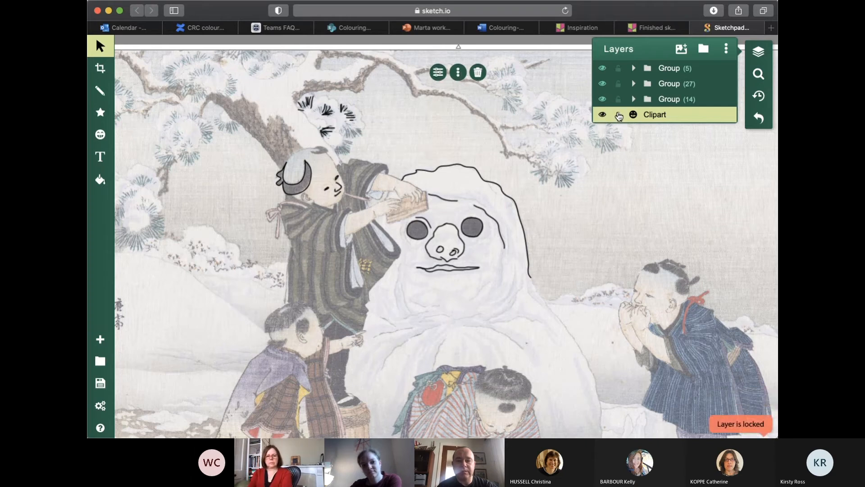
{"action": "left_click", "coordinate": [602, 115]}
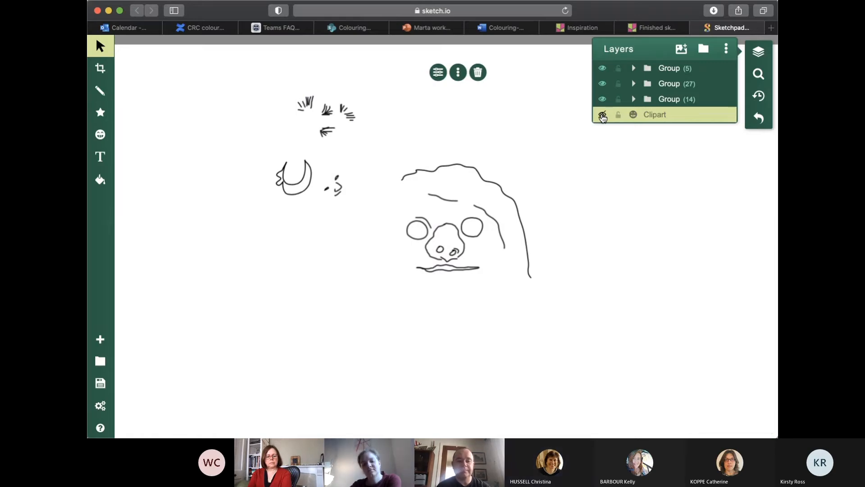
{"action": "left_click", "coordinate": [603, 116]}
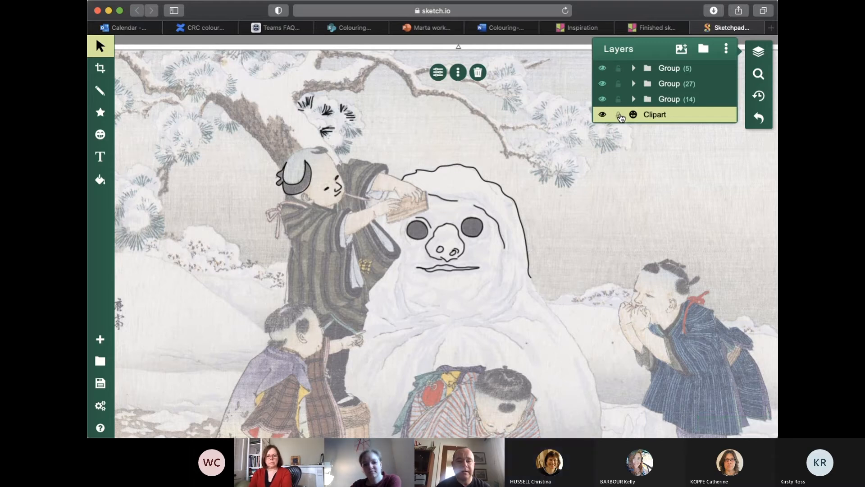
{"action": "left_click", "coordinate": [619, 116]}
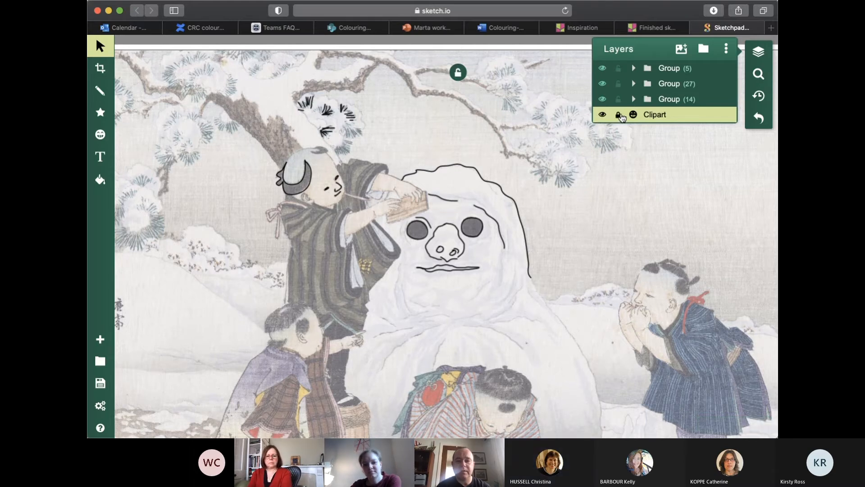
Outline the pale inner opening of the standing figure's sleeve nearest the snowman with a closed curved path
{"action": "left_click", "coordinate": [762, 74]}
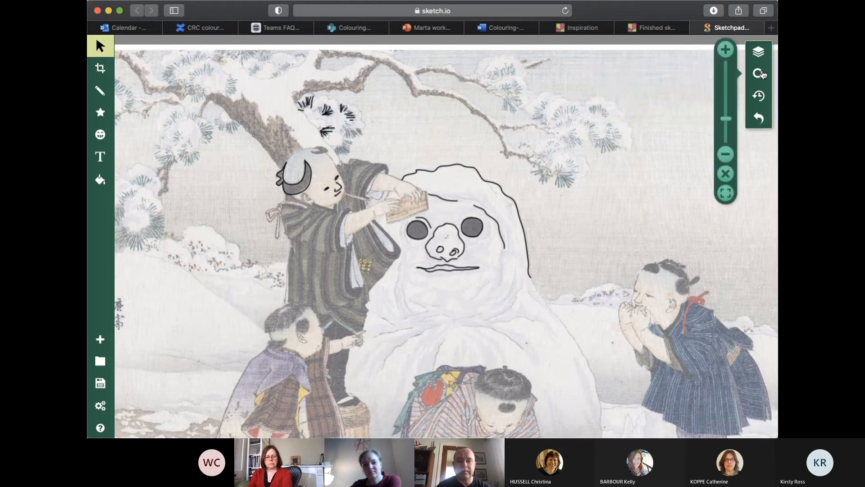
{"action": "left_click", "coordinate": [728, 50]}
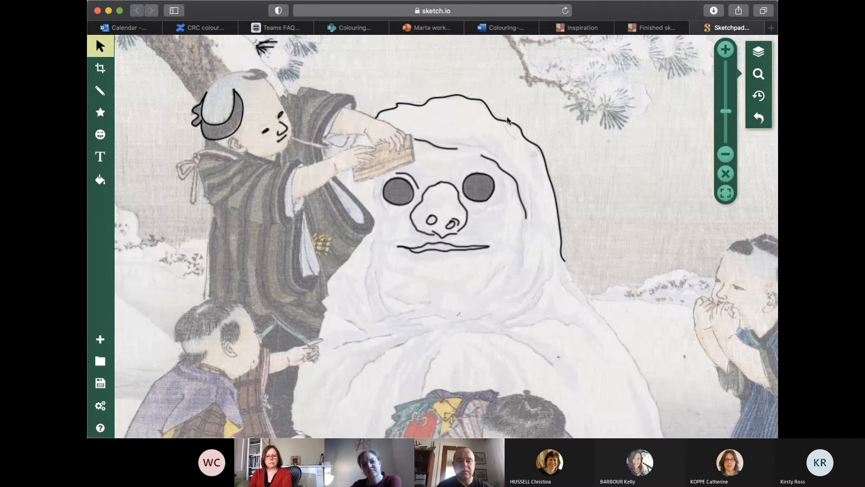
{"action": "left_click_drag", "start_coordinate": [475, 137], "coordinate": [571, 225]}
{"action": "left_click_drag", "start_coordinate": [412, 151], "coordinate": [435, 75]}
{"action": "left_click_drag", "start_coordinate": [618, 205], "coordinate": [587, 253]}
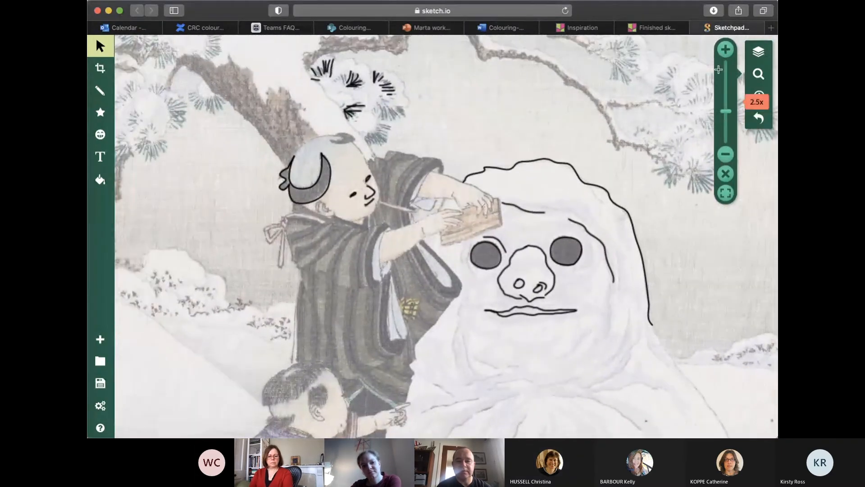
{"action": "left_click", "coordinate": [726, 50]}
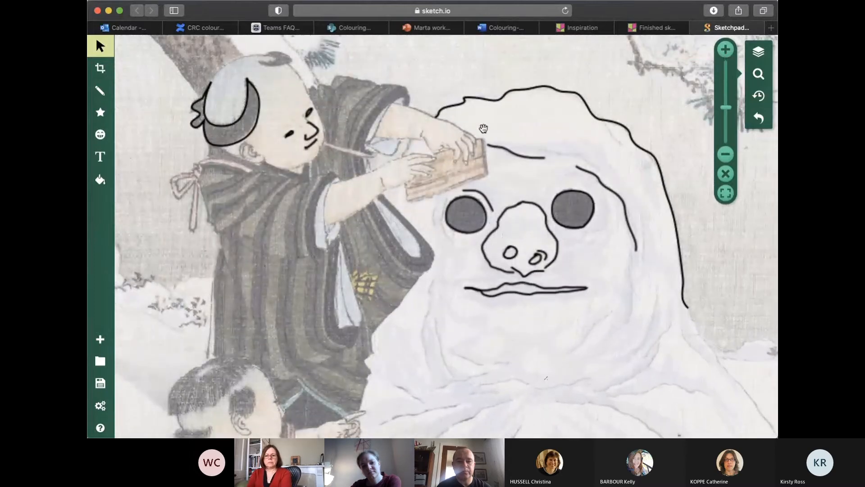
{"action": "left_click_drag", "start_coordinate": [477, 131], "coordinate": [499, 216]}
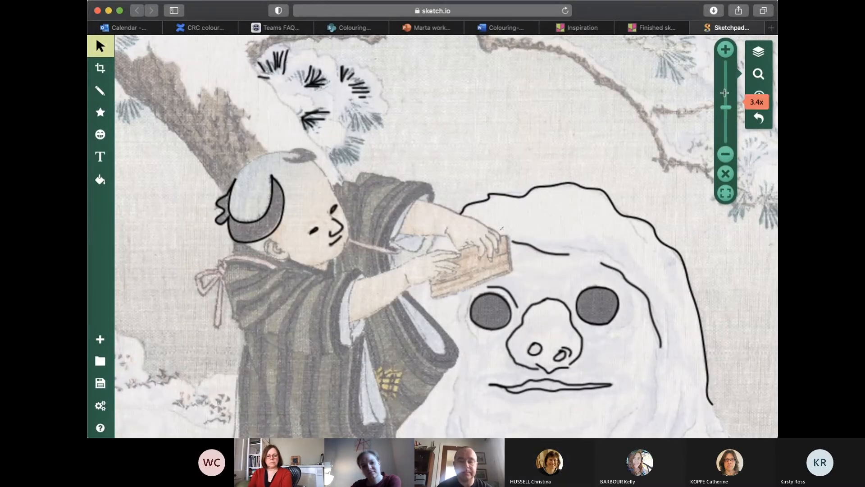
{"action": "left_click", "coordinate": [100, 91]}
{"action": "left_click", "coordinate": [205, 79]}
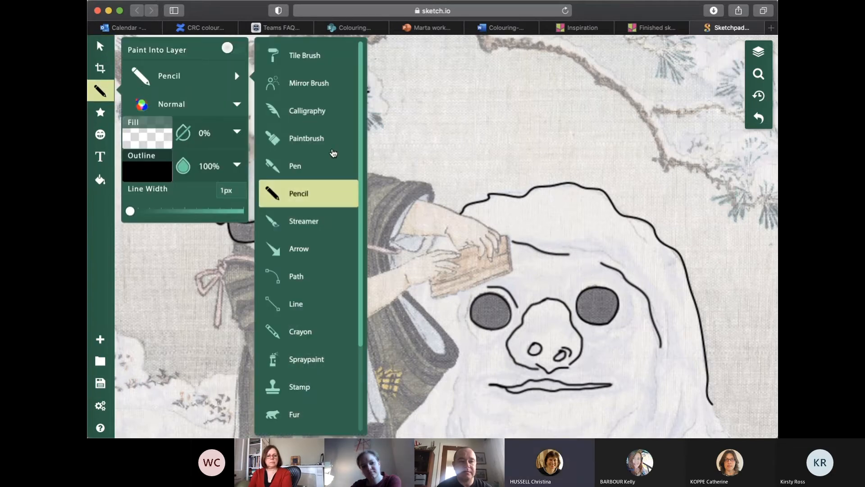
{"action": "left_click", "coordinate": [295, 273]}
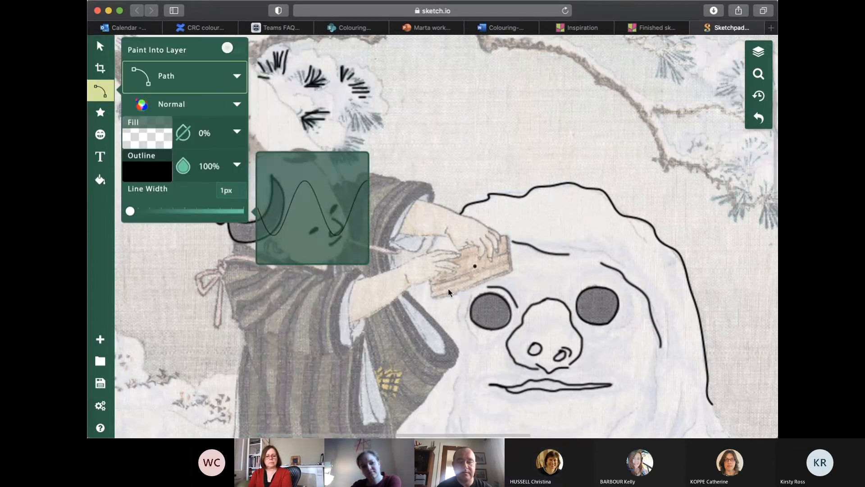
{"action": "left_click", "coordinate": [401, 294]}
{"action": "left_click_drag", "start_coordinate": [444, 353], "coordinate": [437, 367]}
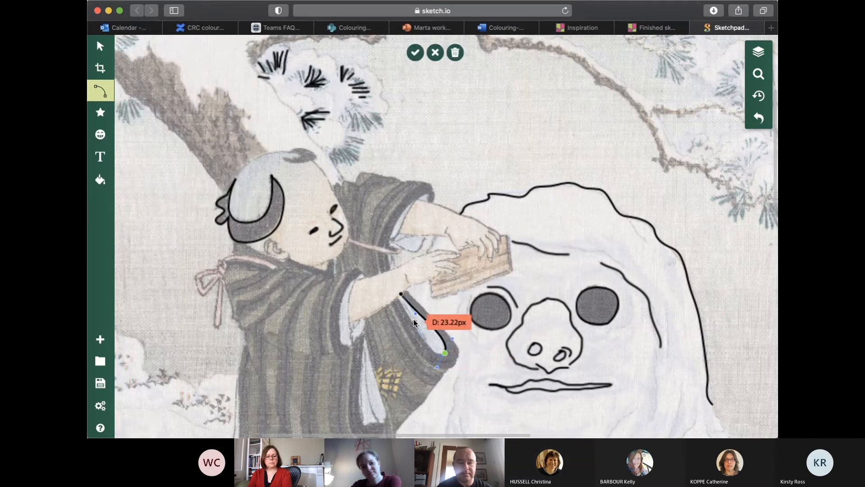
{"action": "left_click", "coordinate": [401, 294]}
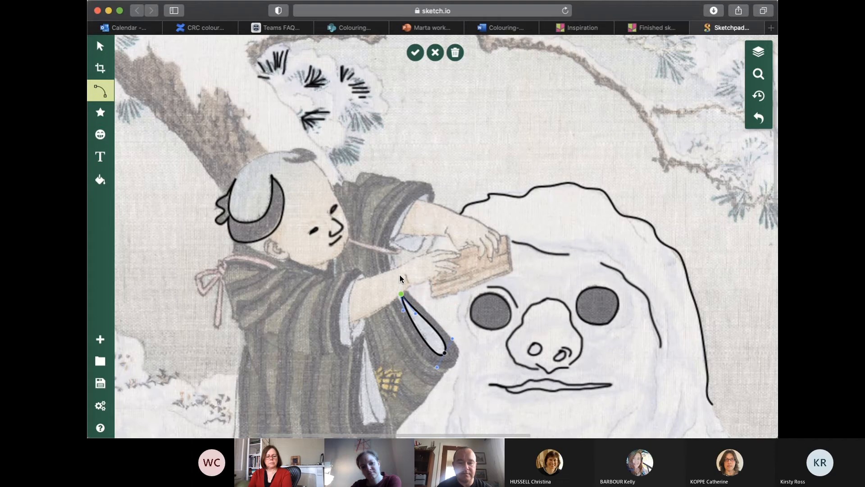
{"action": "left_click", "coordinate": [415, 53]}
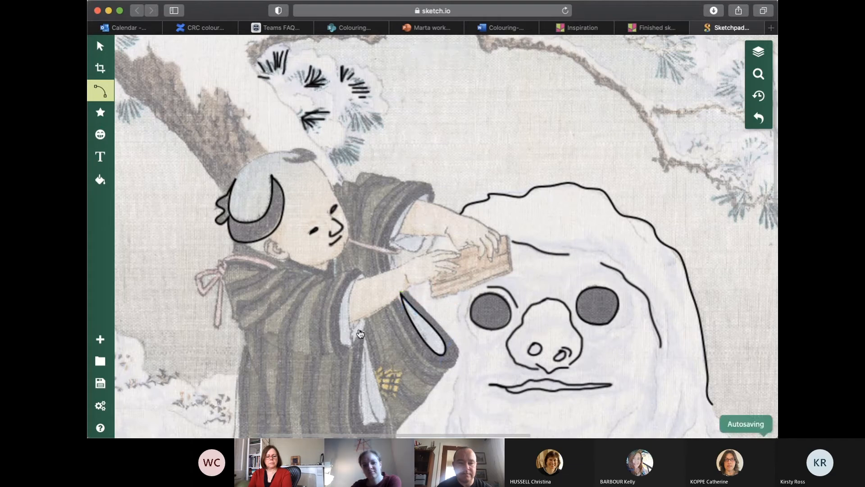
Outline the pale sleeve lining at the standing figure's nearer forearm with a curved path, adjusting the curve at its upper tip
{"action": "mouse_move", "coordinate": [355, 346]}
{"action": "left_mouse_down"}
{"action": "mouse_move", "coordinate": [349, 312]}
{"action": "mouse_move", "coordinate": [364, 231]}
{"action": "left_mouse_up"}
{"action": "left_click_drag", "start_coordinate": [336, 318], "coordinate": [366, 338]}
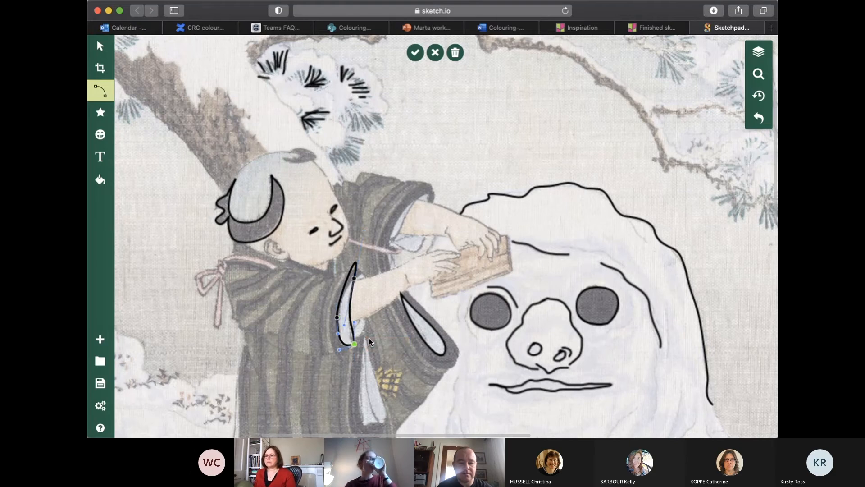
{"action": "left_click", "coordinate": [355, 278]}
{"action": "mouse_move", "coordinate": [364, 233]}
{"action": "left_mouse_down"}
{"action": "mouse_move", "coordinate": [365, 259]}
{"action": "mouse_move", "coordinate": [366, 247]}
{"action": "left_mouse_up"}
{"action": "key", "text": "Return"}
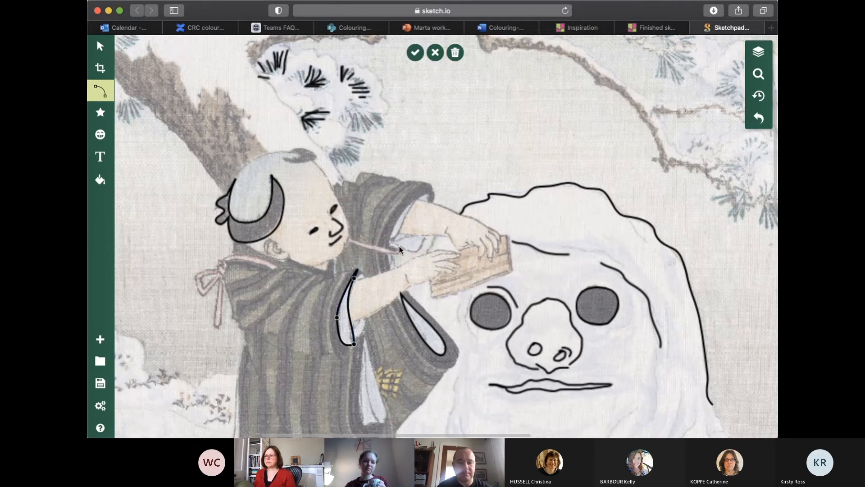
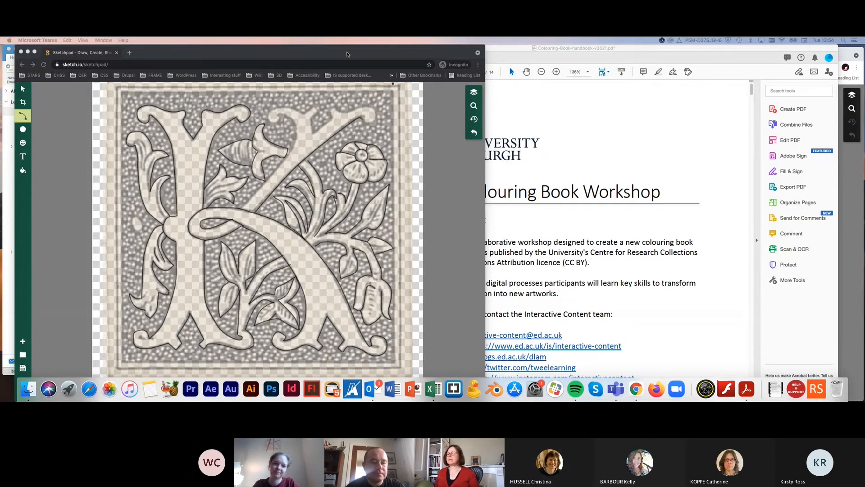
Unlock and hide the Clipart layer behind the decorative letter K tracing, leaving only the line art on the unobstructed canvas
{"action": "mouse_move", "coordinate": [347, 54]}
{"action": "left_mouse_down"}
{"action": "mouse_move", "coordinate": [394, 54]}
{"action": "mouse_move", "coordinate": [349, 49]}
{"action": "left_mouse_up"}
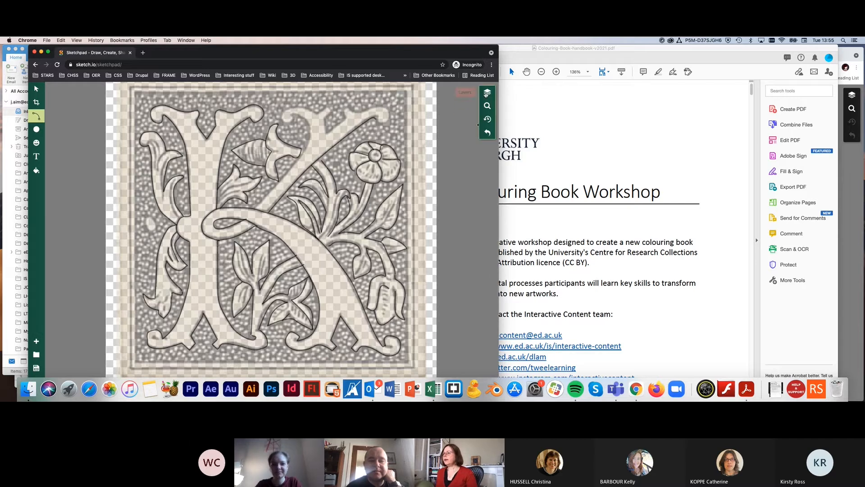
{"action": "left_click", "coordinate": [487, 92]}
{"action": "scroll", "coordinate": [453, 308], "scroll_direction": "down", "scroll_amount": 1}
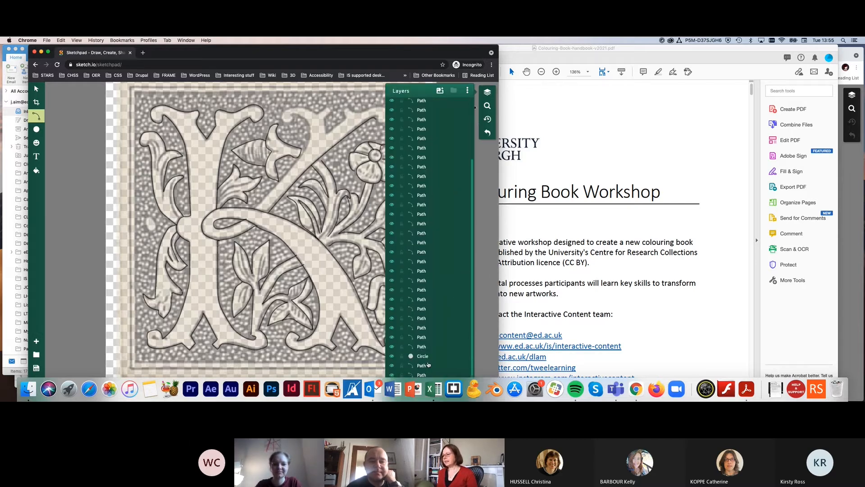
{"action": "left_click_drag", "start_coordinate": [442, 49], "coordinate": [456, 47]}
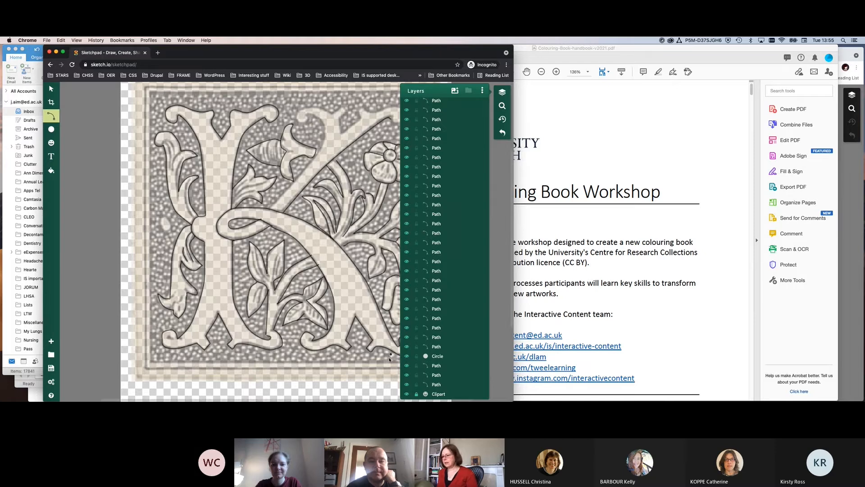
{"action": "left_click", "coordinate": [407, 395]}
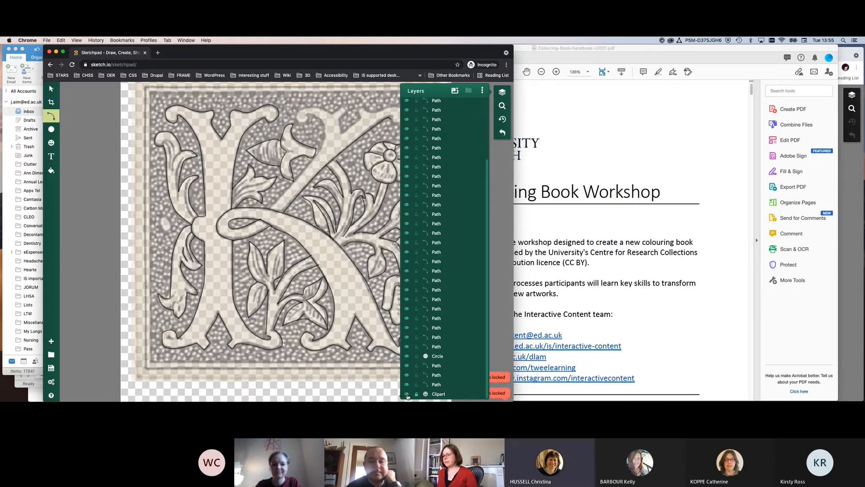
{"action": "left_click", "coordinate": [416, 395]}
{"action": "left_click", "coordinate": [407, 395]}
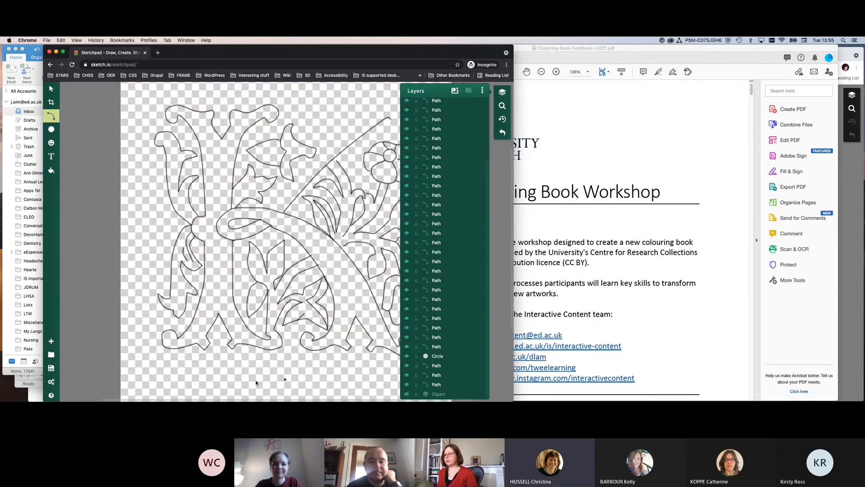
{"action": "left_click", "coordinate": [507, 96]}
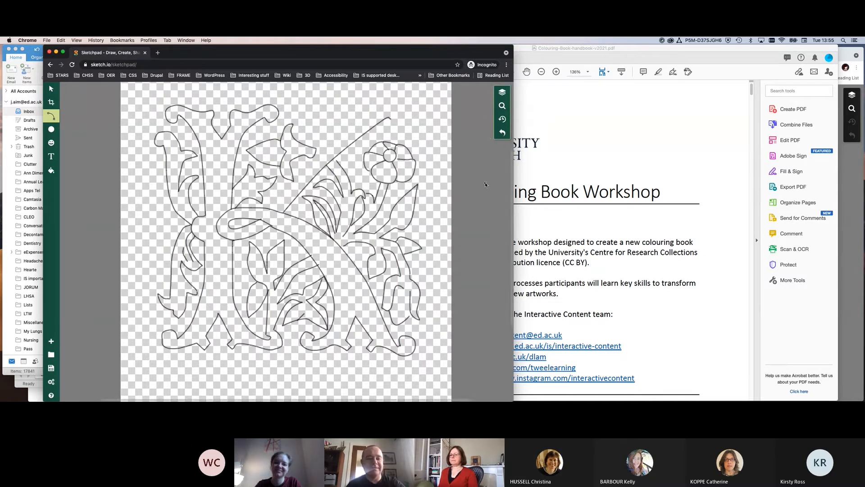
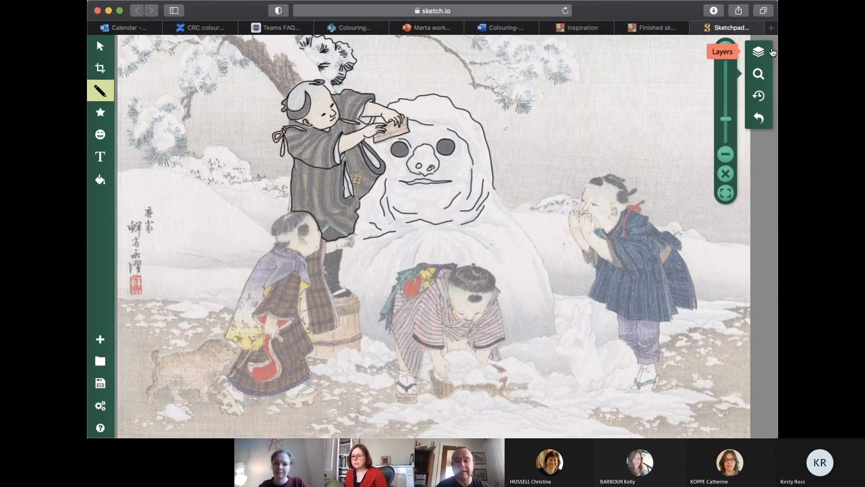
Hide the Clipart layer beneath the snowman tracing and switch to the Select tool
{"action": "left_click", "coordinate": [759, 51]}
{"action": "scroll", "coordinate": [662, 282], "scroll_direction": "down", "scroll_amount": 5}
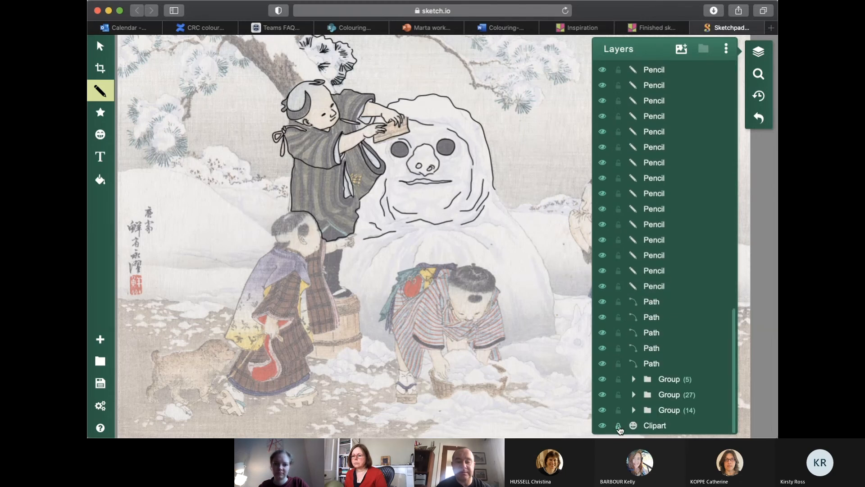
{"action": "left_click", "coordinate": [603, 426]}
{"action": "left_click", "coordinate": [257, 297]}
{"action": "left_click", "coordinate": [100, 46]}
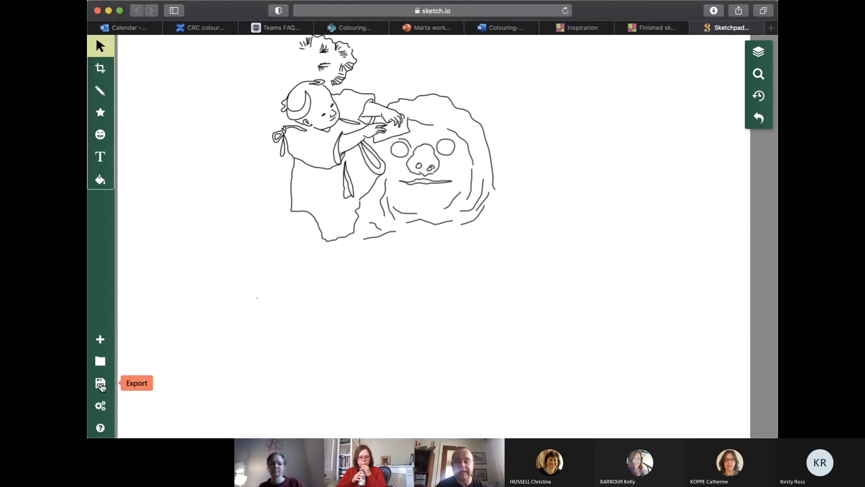
Download the snowman line art as an editable .Sketchpad file
{"action": "left_click", "coordinate": [101, 385]}
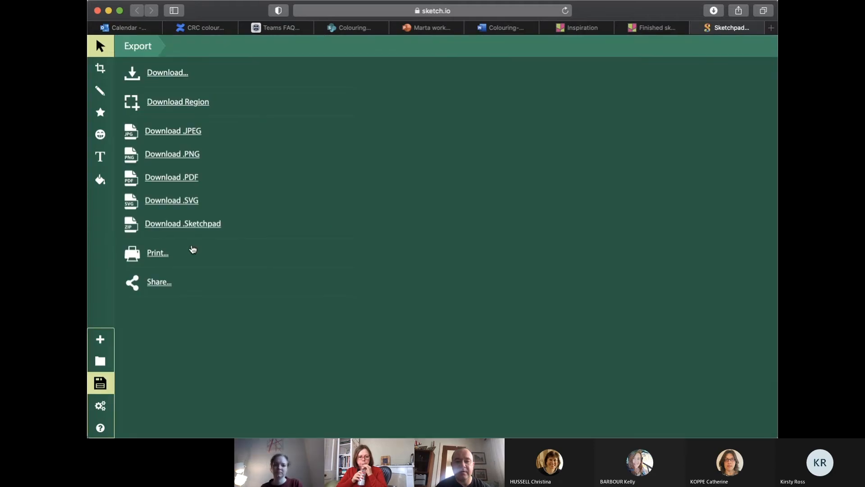
{"action": "left_click", "coordinate": [186, 224]}
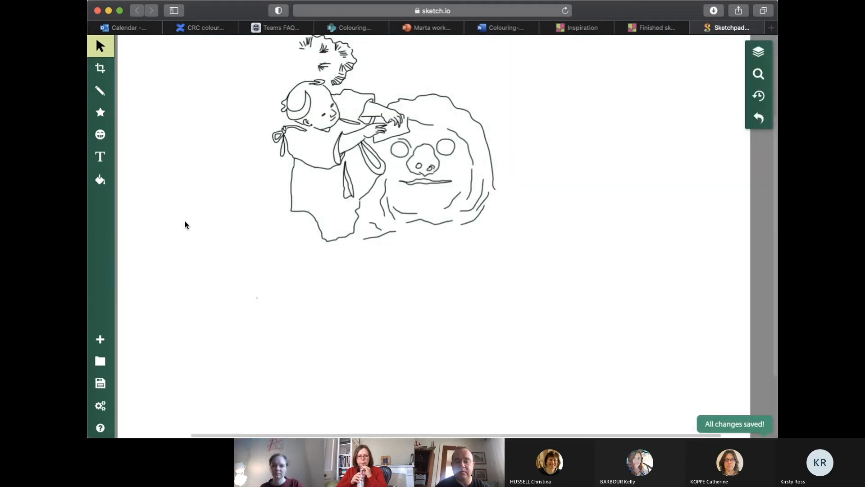
{"action": "left_click", "coordinate": [495, 188]}
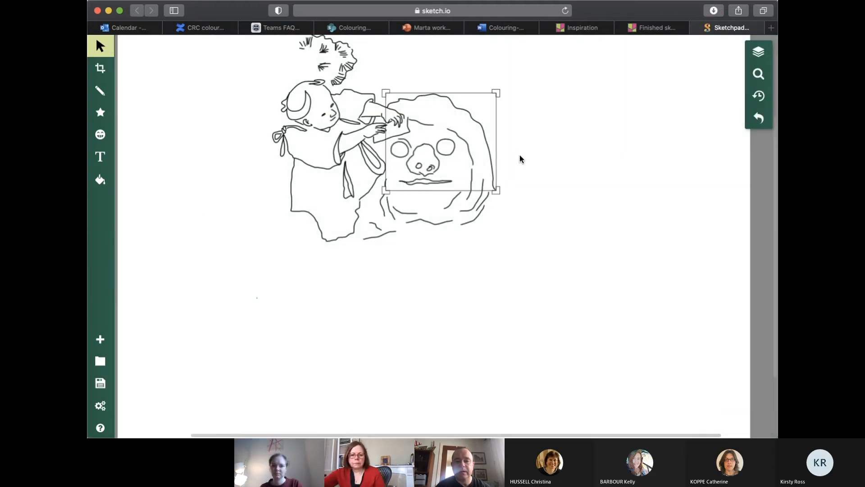
{"action": "left_click", "coordinate": [614, 173]}
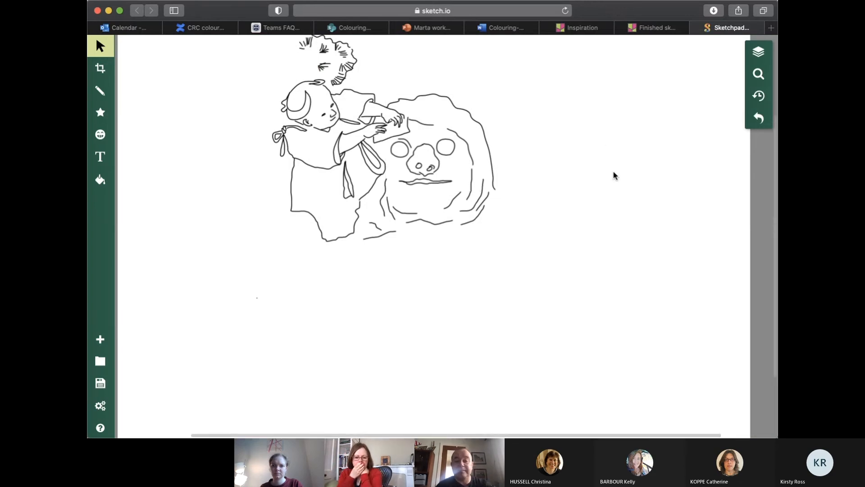
Export the snowman line art as a PNG image
{"action": "scroll", "coordinate": [614, 173], "scroll_direction": "down", "scroll_amount": 1}
{"action": "scroll", "coordinate": [614, 174], "scroll_direction": "up", "scroll_amount": 4}
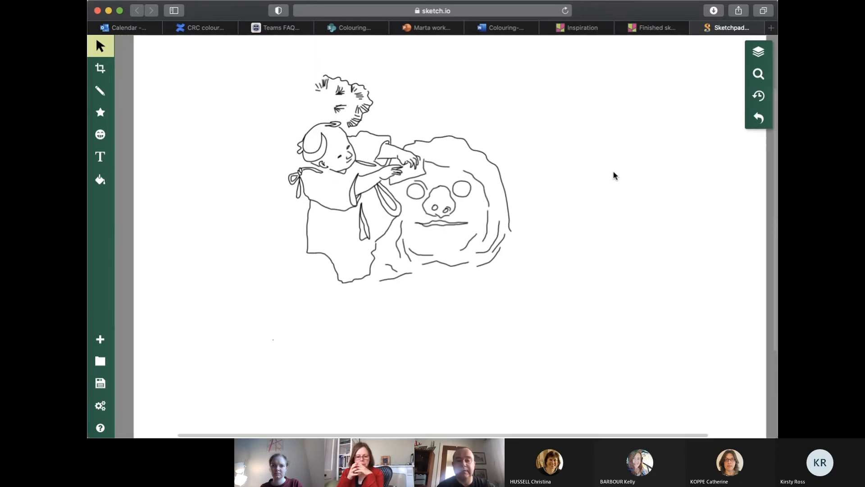
{"action": "scroll", "coordinate": [614, 176], "scroll_direction": "down", "scroll_amount": 2}
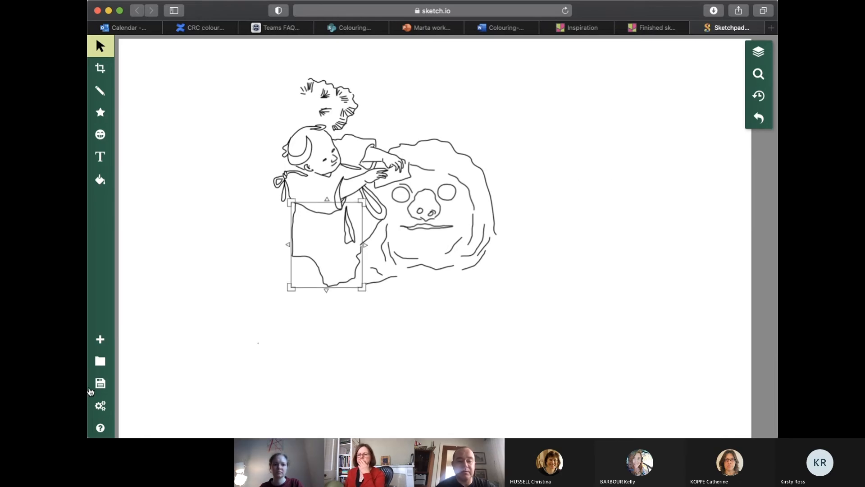
{"action": "left_click", "coordinate": [91, 389]}
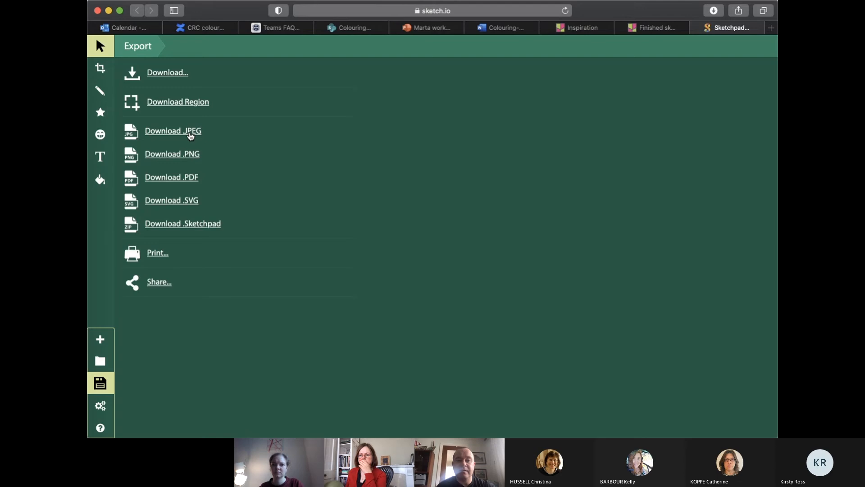
{"action": "left_click", "coordinate": [182, 154]}
{"action": "left_click", "coordinate": [279, 181]}
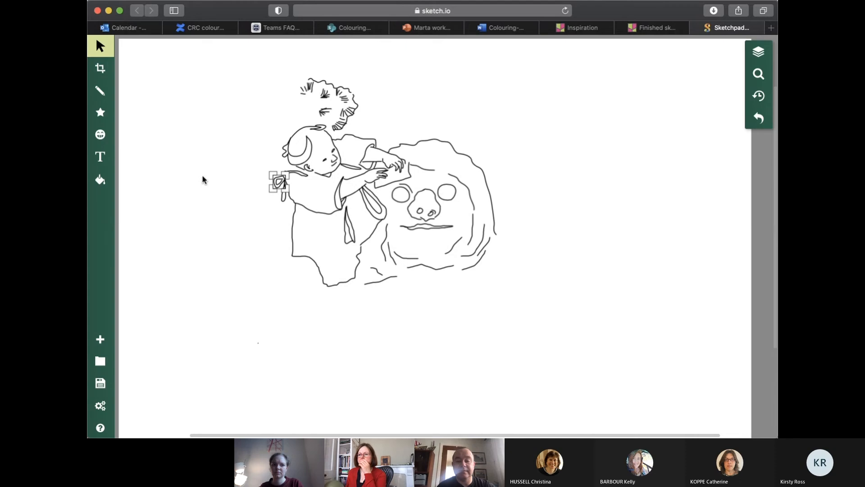
{"action": "left_click", "coordinate": [452, 171]}
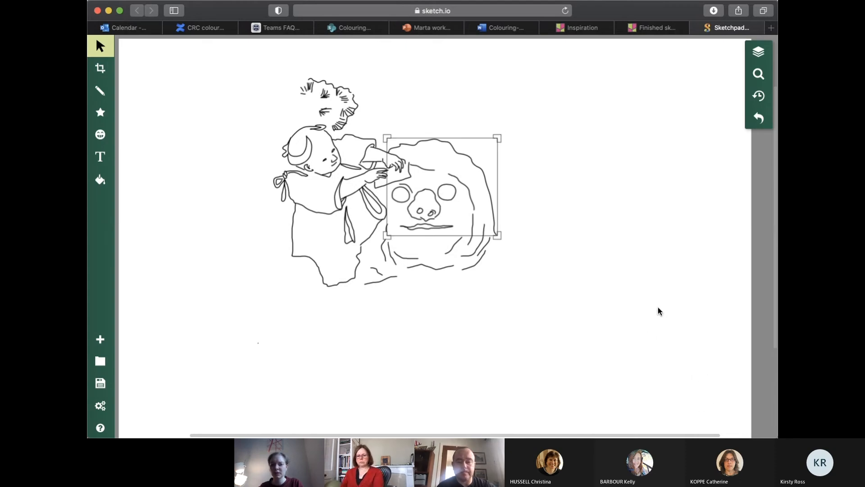
{"action": "left_click", "coordinate": [583, 251]}
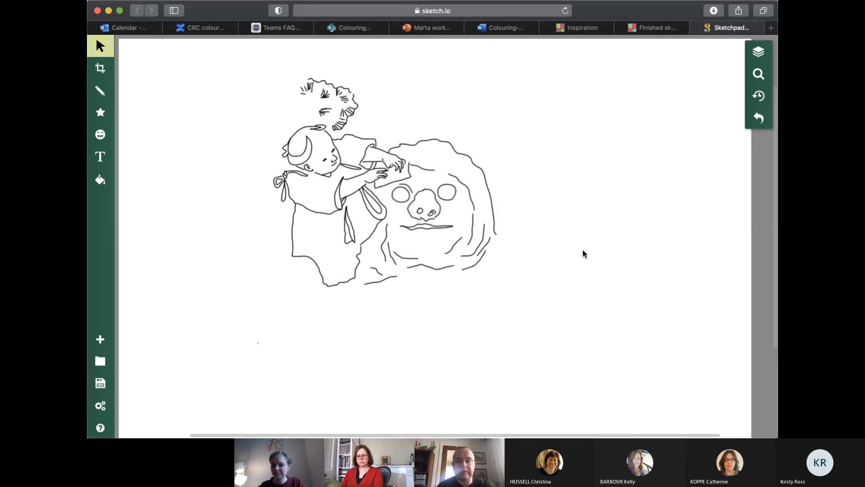
Switch to the "Colourbook 3.0 - Finished sketches" board in Padlet
{"action": "left_click", "coordinate": [632, 31]}
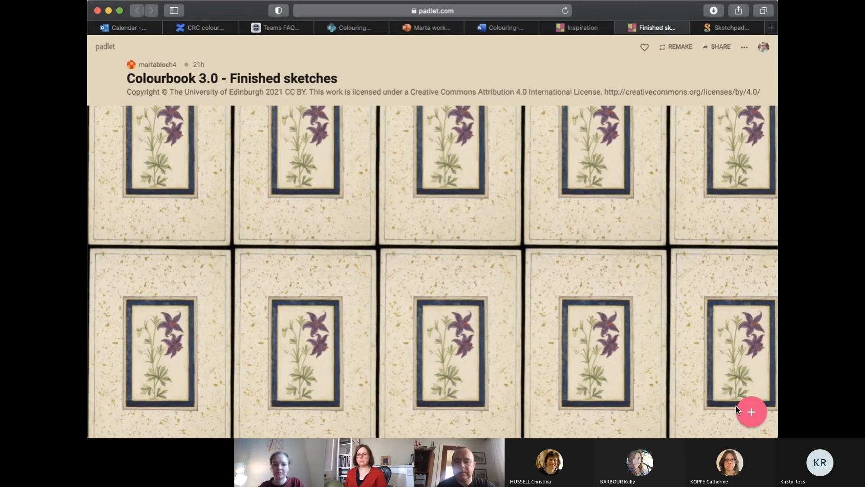
{"action": "key", "text": "super+Tab"}
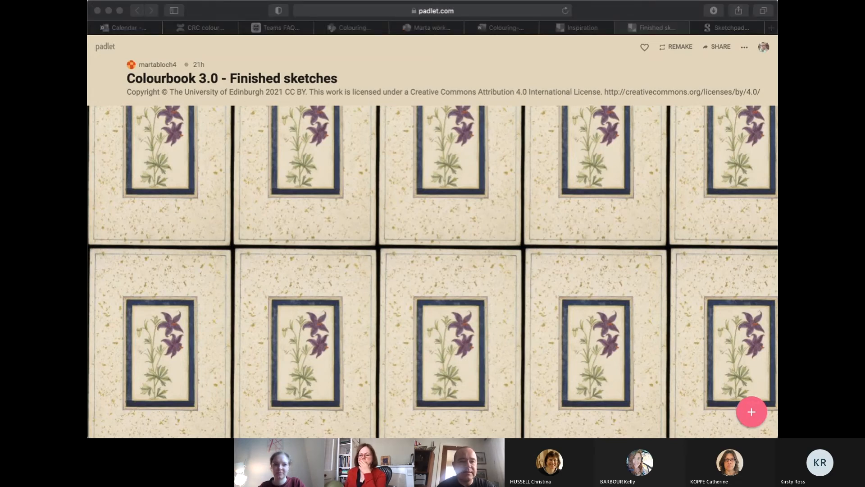
{"action": "left_click", "coordinate": [285, 48]}
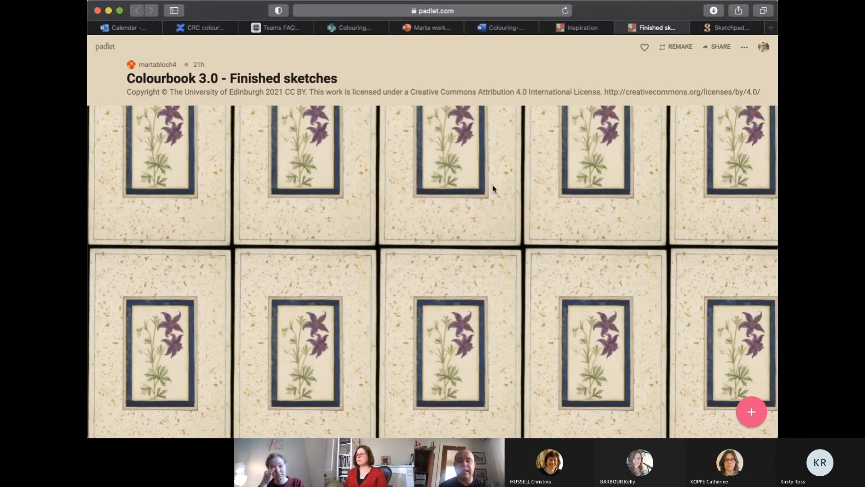
{"action": "left_click_drag", "start_coordinate": [231, 78], "coordinate": [349, 75]}
{"action": "left_click", "coordinate": [380, 240]}
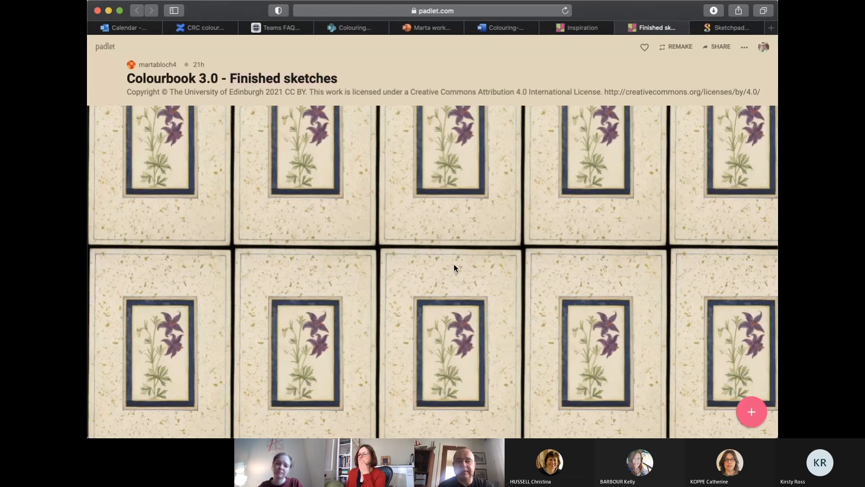
Create a new post on the board titled "Snowman" with the creator's first name as its body text
{"action": "double_click", "coordinate": [403, 218]}
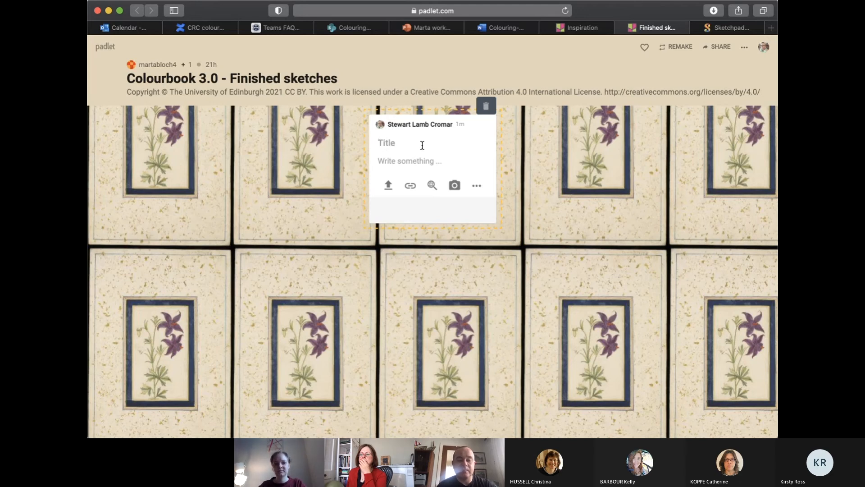
{"action": "type", "text": "Snowman"}
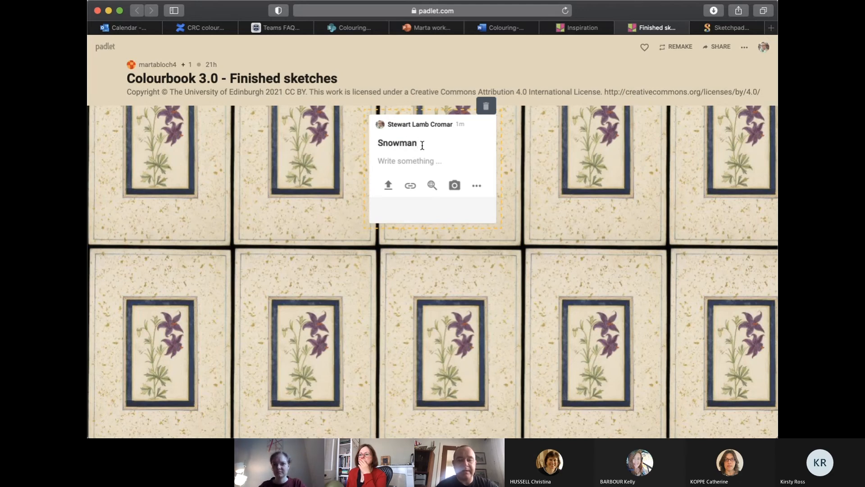
{"action": "left_click", "coordinate": [406, 164]}
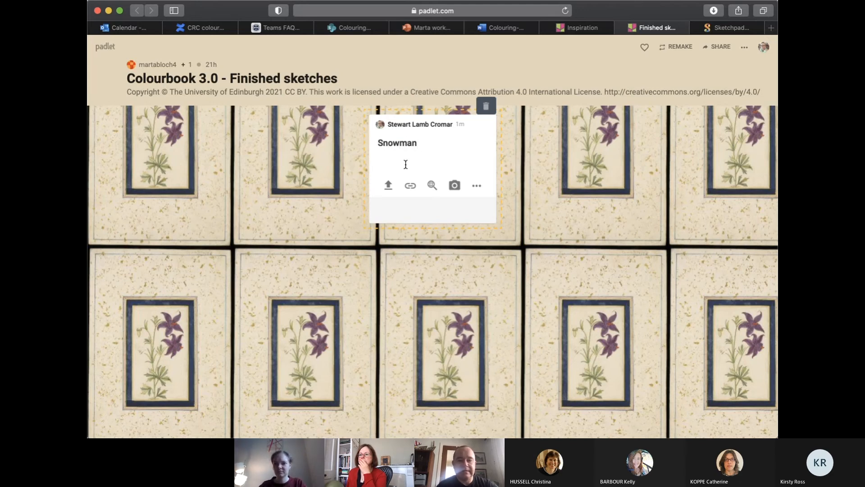
{"action": "type", "text": "Stewart"}
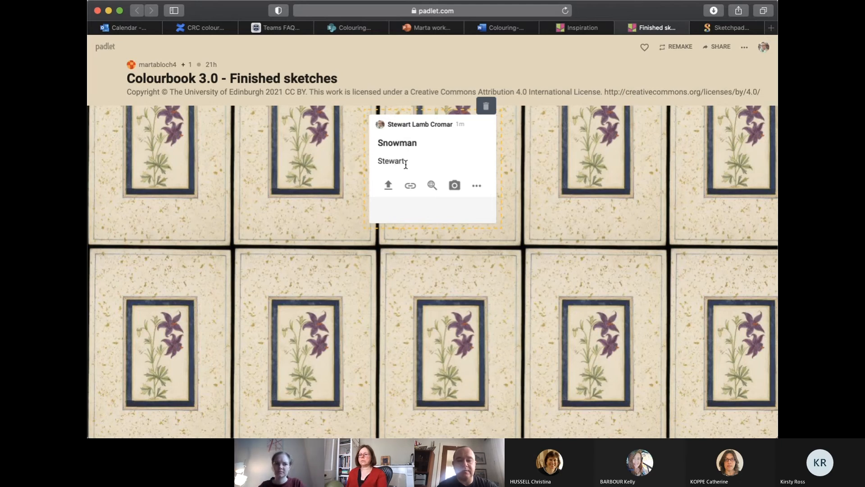
Upload the exported snowman sketch to the post and preview the attached image at full size
{"action": "left_click", "coordinate": [388, 186]}
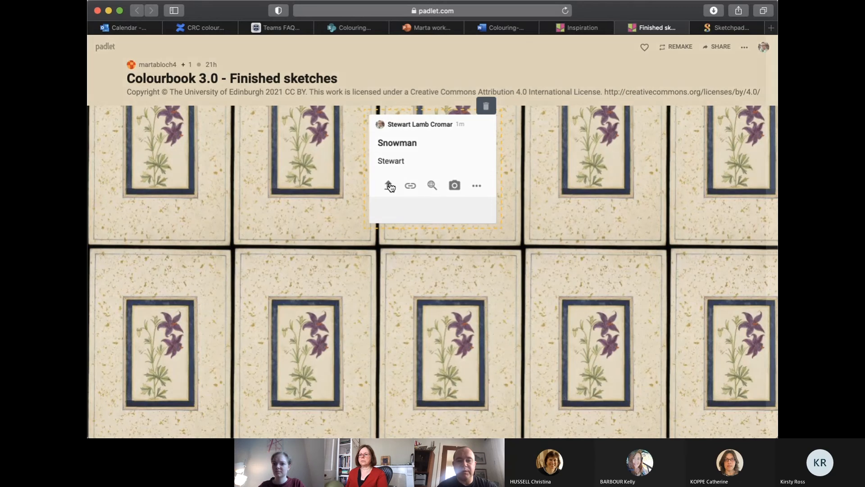
{"action": "left_click", "coordinate": [656, 143]}
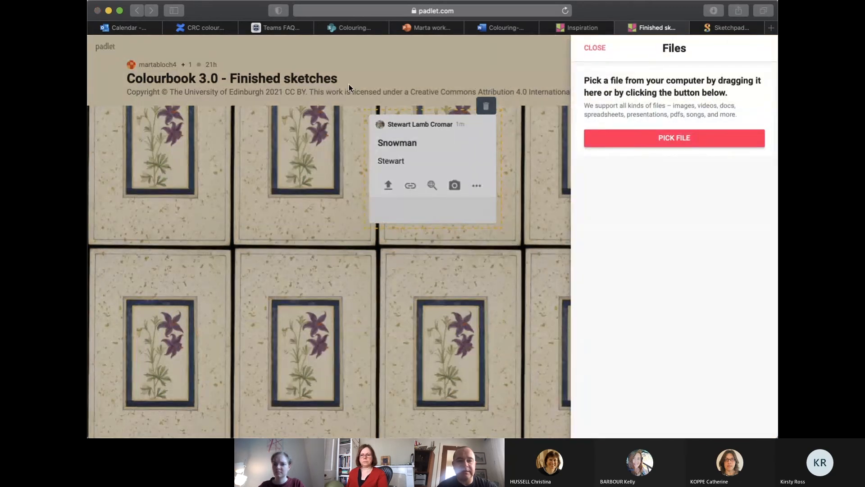
{"action": "left_click", "coordinate": [623, 267]}
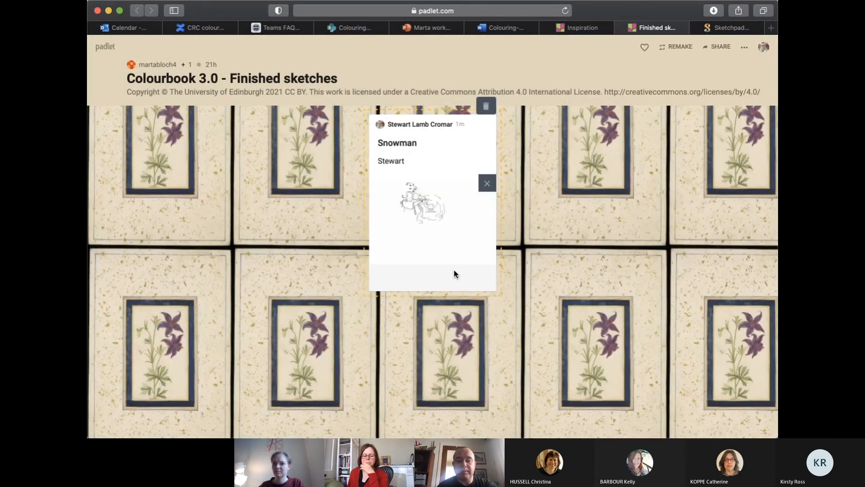
{"action": "left_click", "coordinate": [424, 216]}
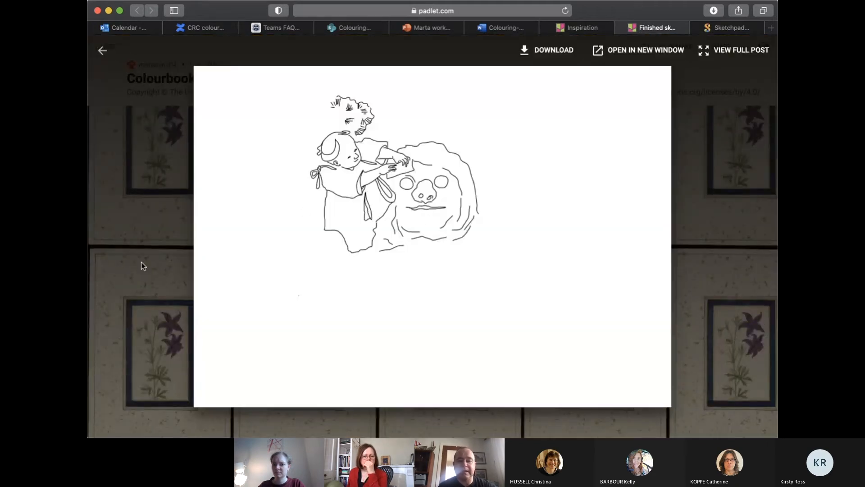
{"action": "left_click", "coordinate": [169, 263]}
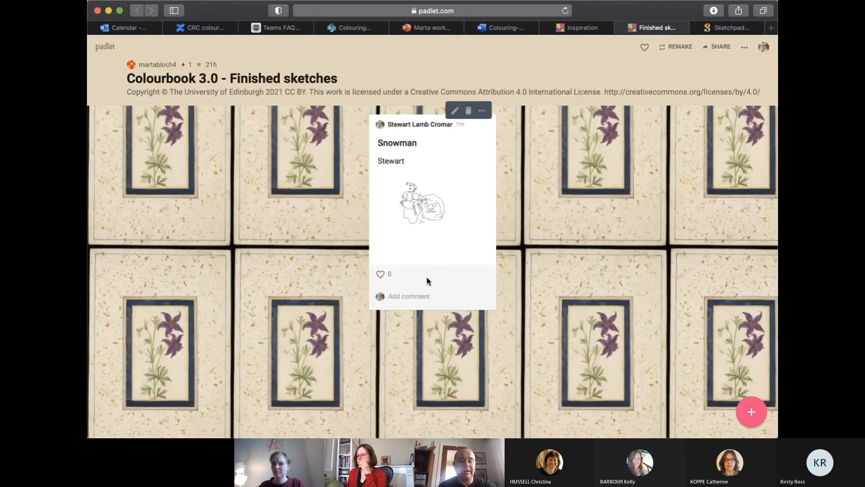
Add the comment "Very nice!" to the Snowman post
{"action": "left_click", "coordinate": [400, 294]}
{"action": "type", "text": "Very nice!"}
{"action": "key", "text": "Return"}
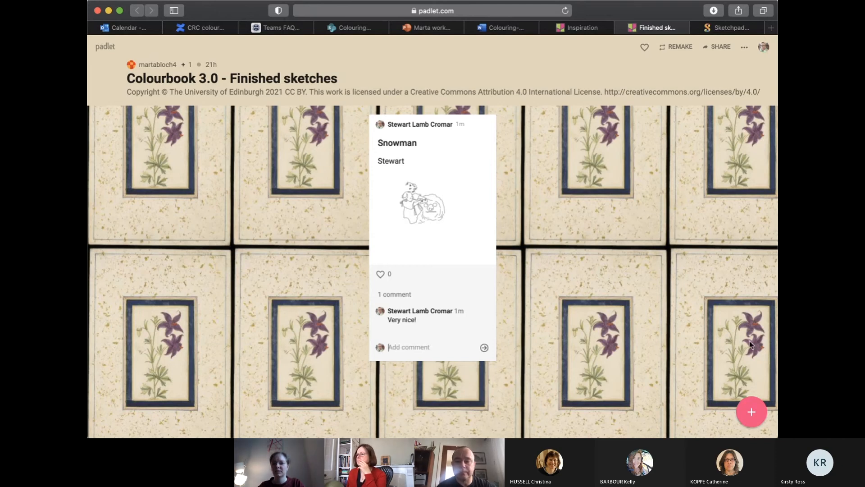
{"action": "key", "text": "super+Tab"}
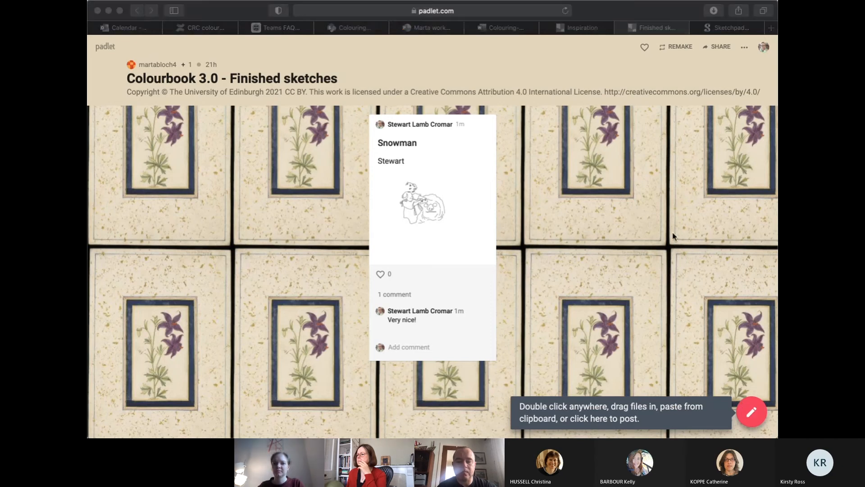